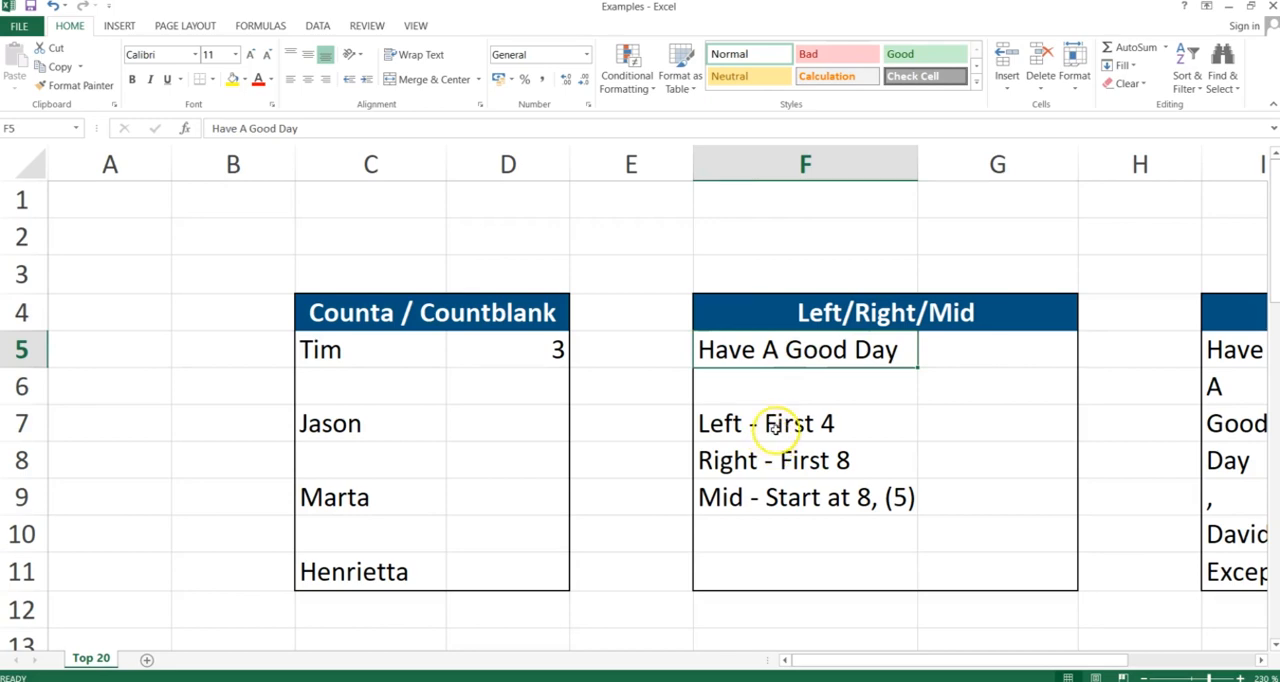
# - In G7, enter a LEFT formula returning the first 4 characters of F5: =LEFT(F5;4)
pyautogui.click(775, 428)
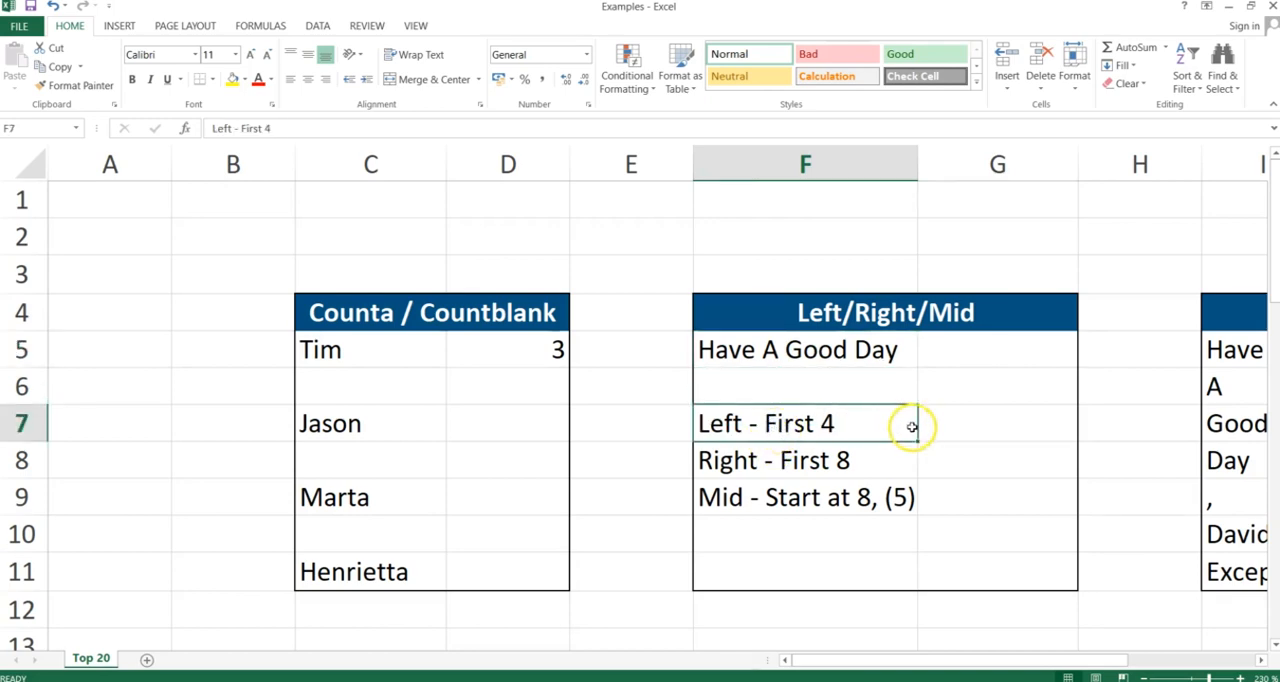
pyautogui.click(956, 427)
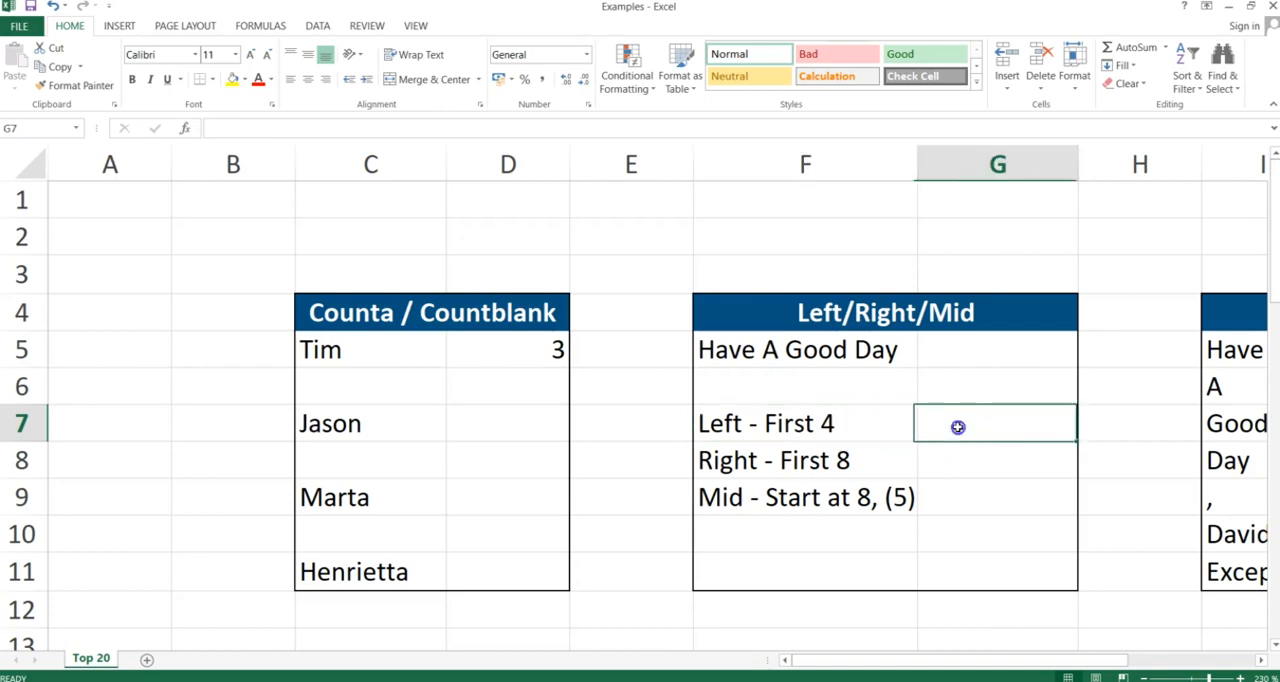
pyautogui.write('=left')
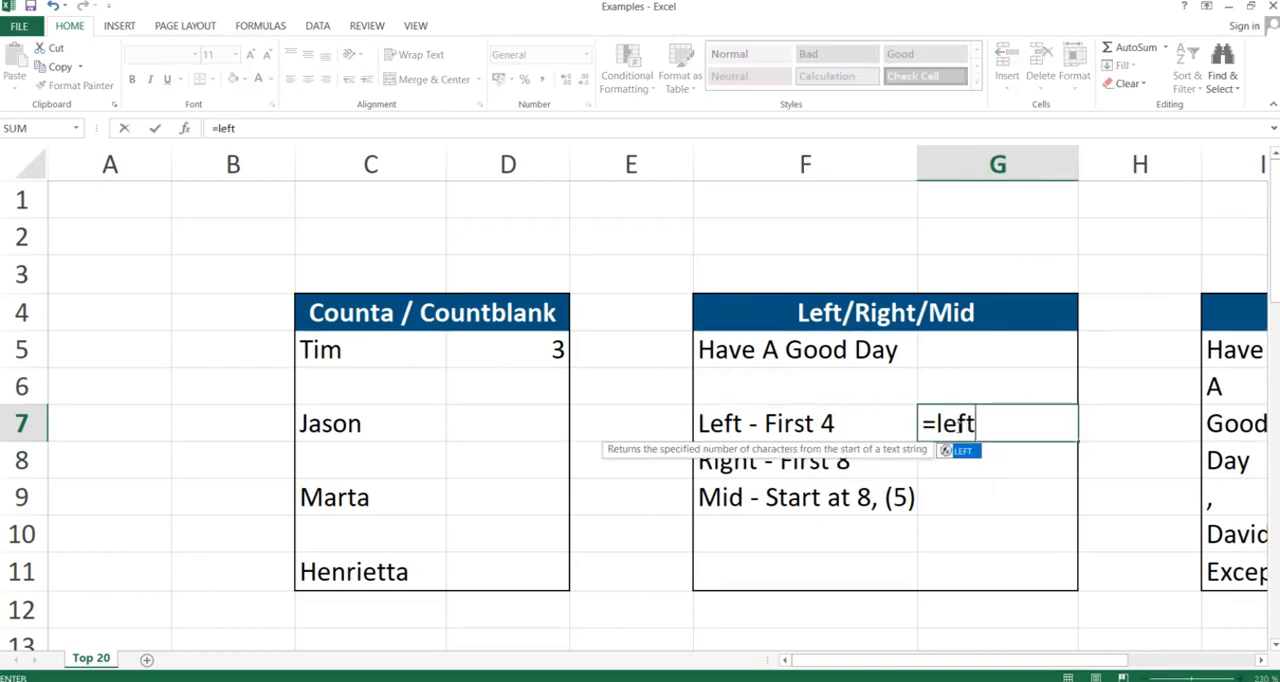
pyautogui.write('(')
pyautogui.click(760, 420)
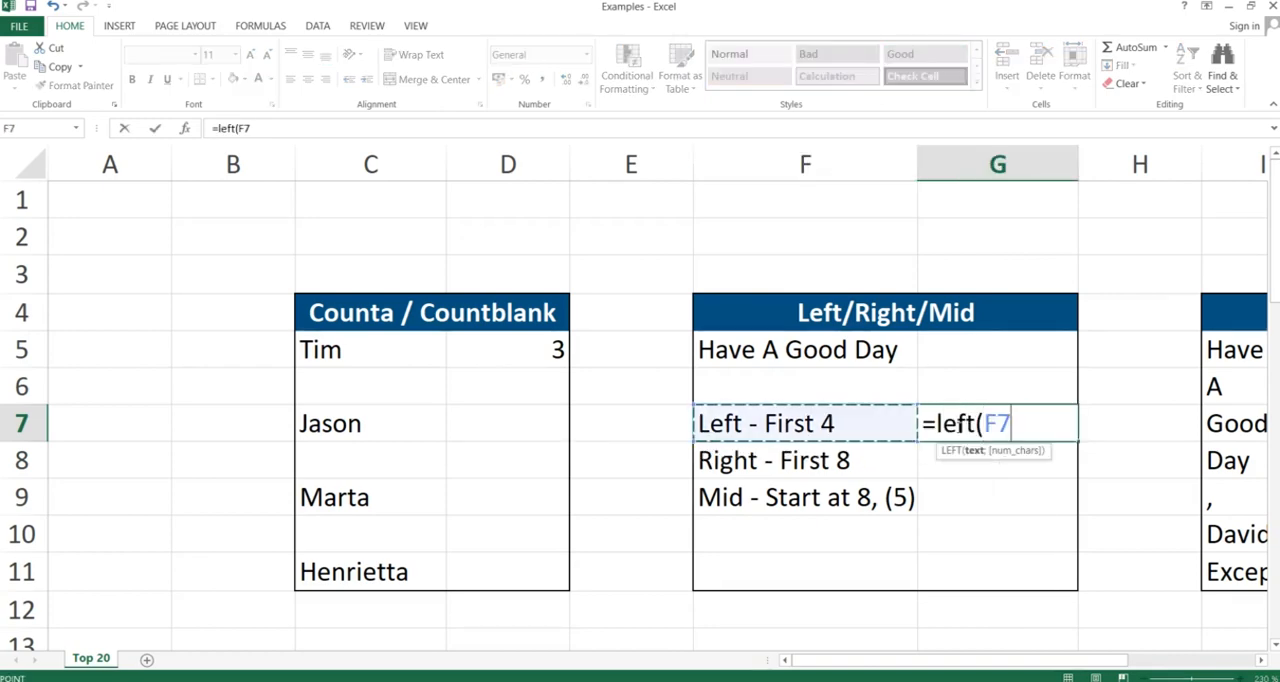
pyautogui.click(720, 392)
pyautogui.press('Up')
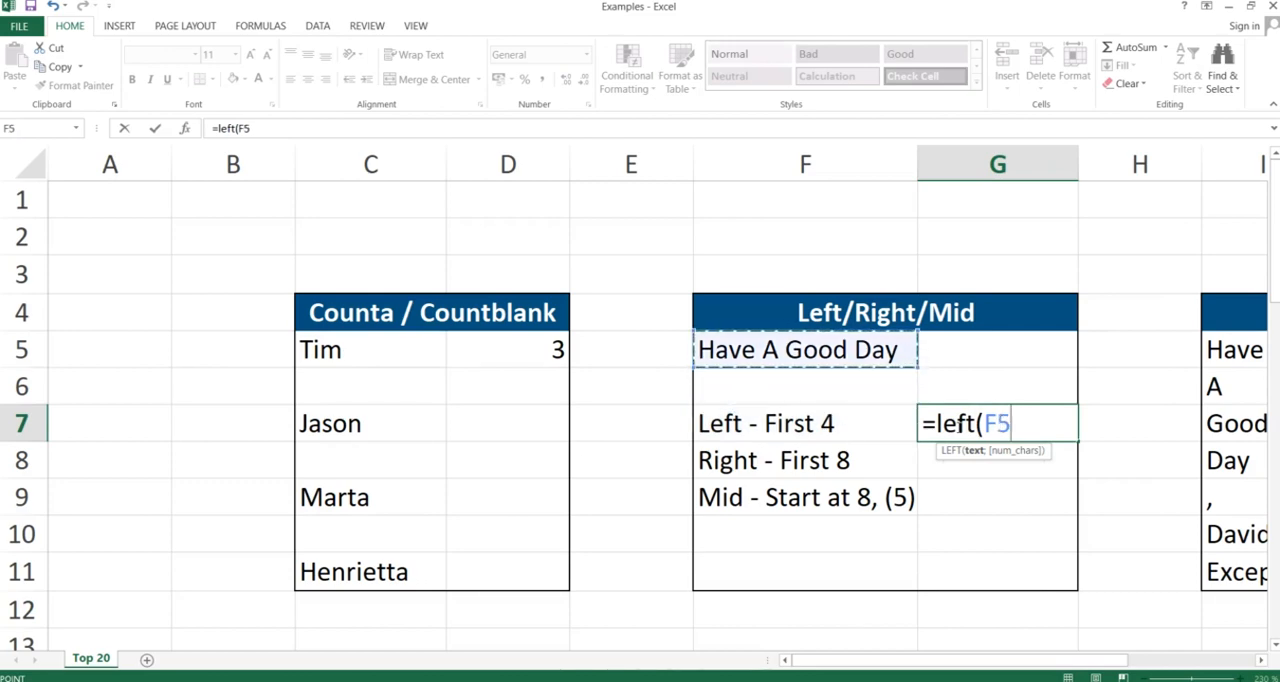
pyautogui.write(';4')
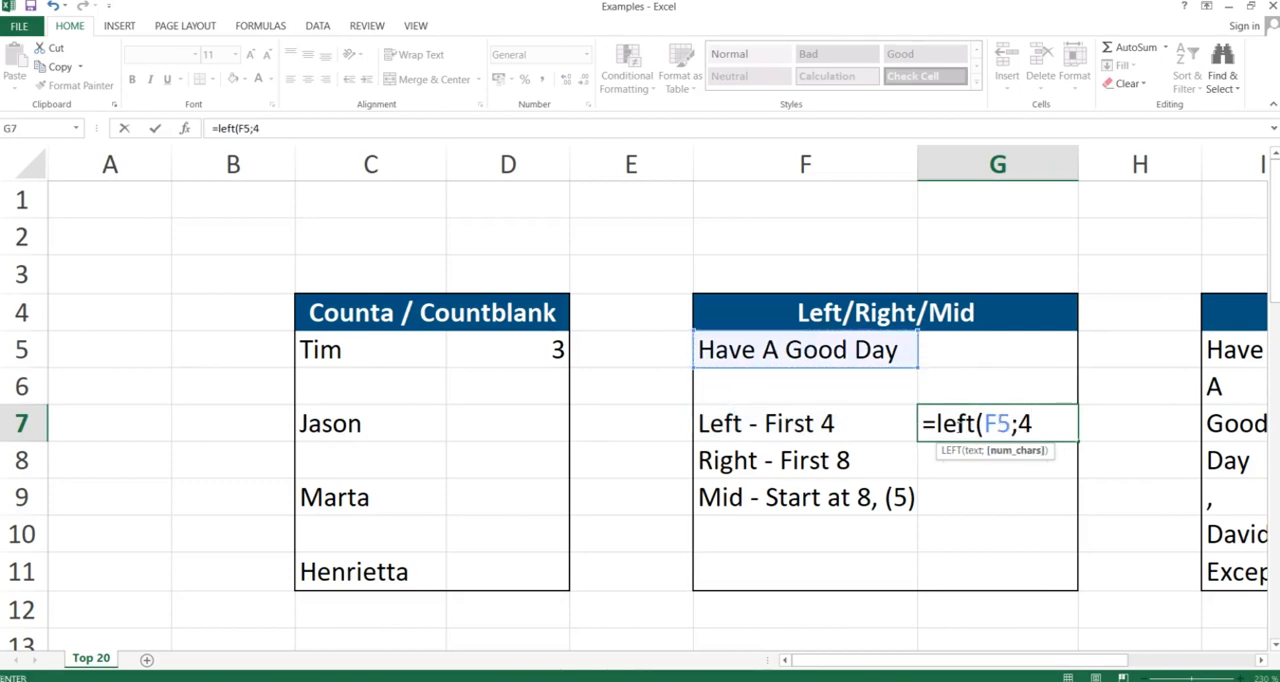
pyautogui.write(')')
pyautogui.press('Return')
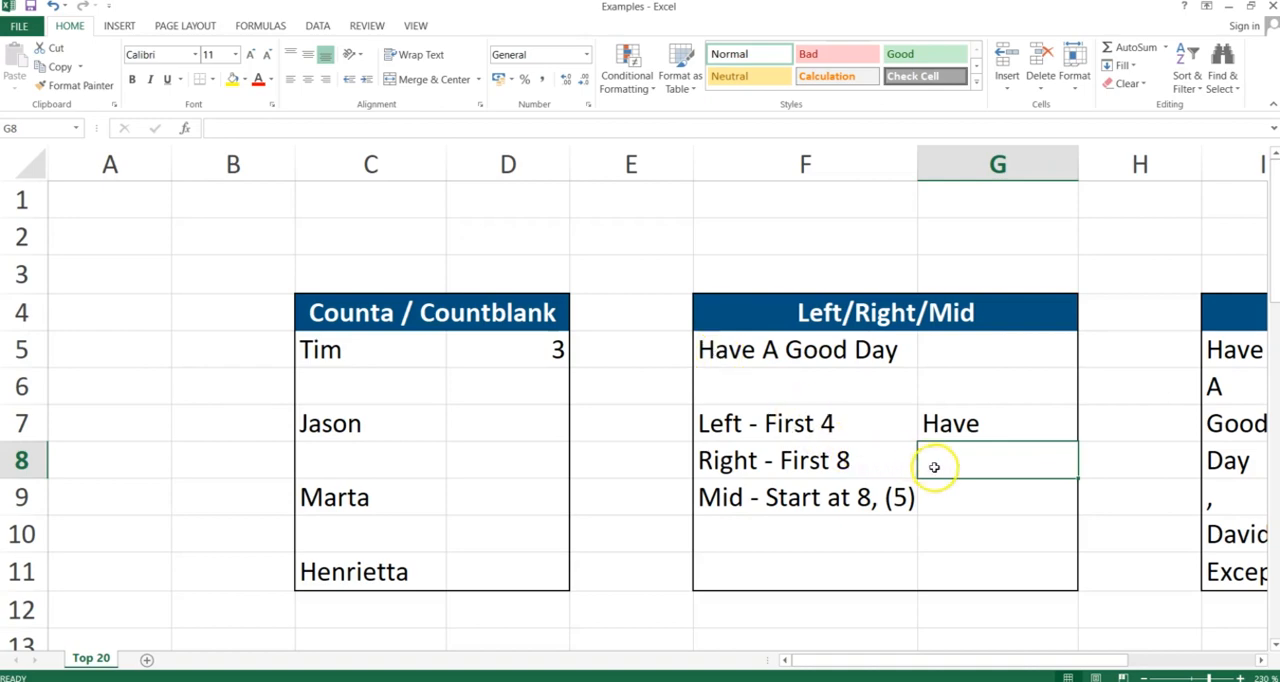
# - In G8, enter =RIGHT(F5;8) to return the last 8 characters of F5
pyautogui.write('=')
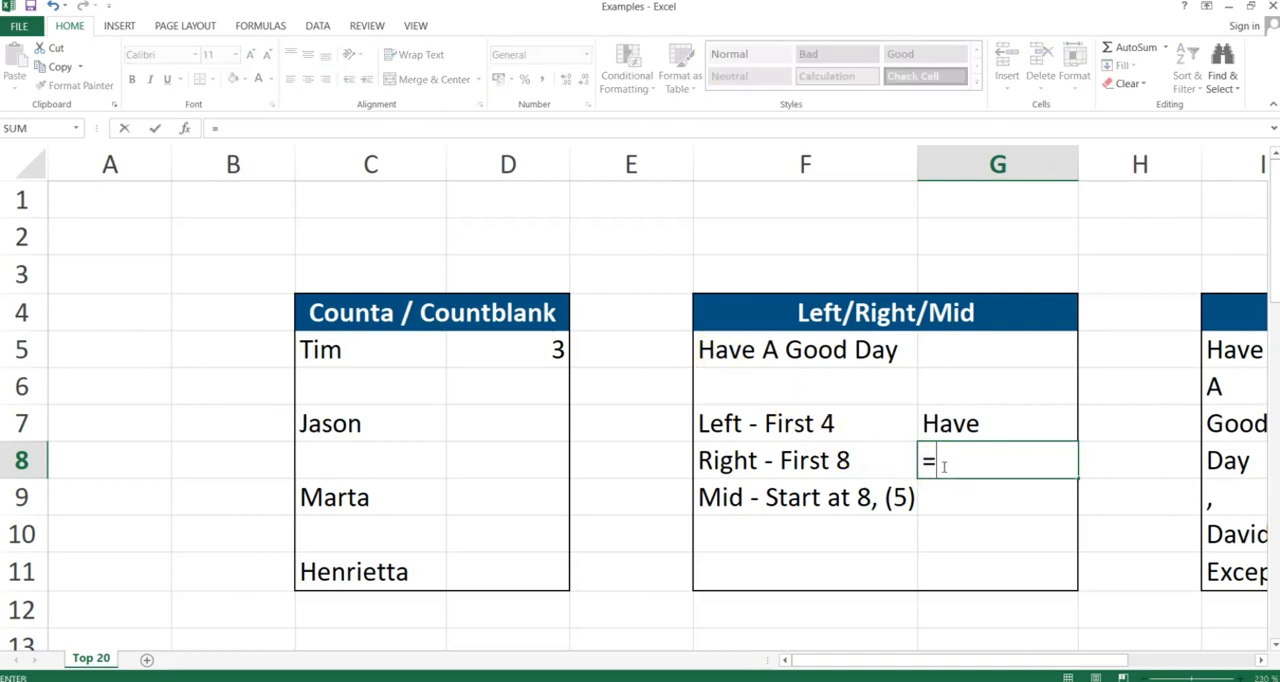
pyautogui.write('right(')
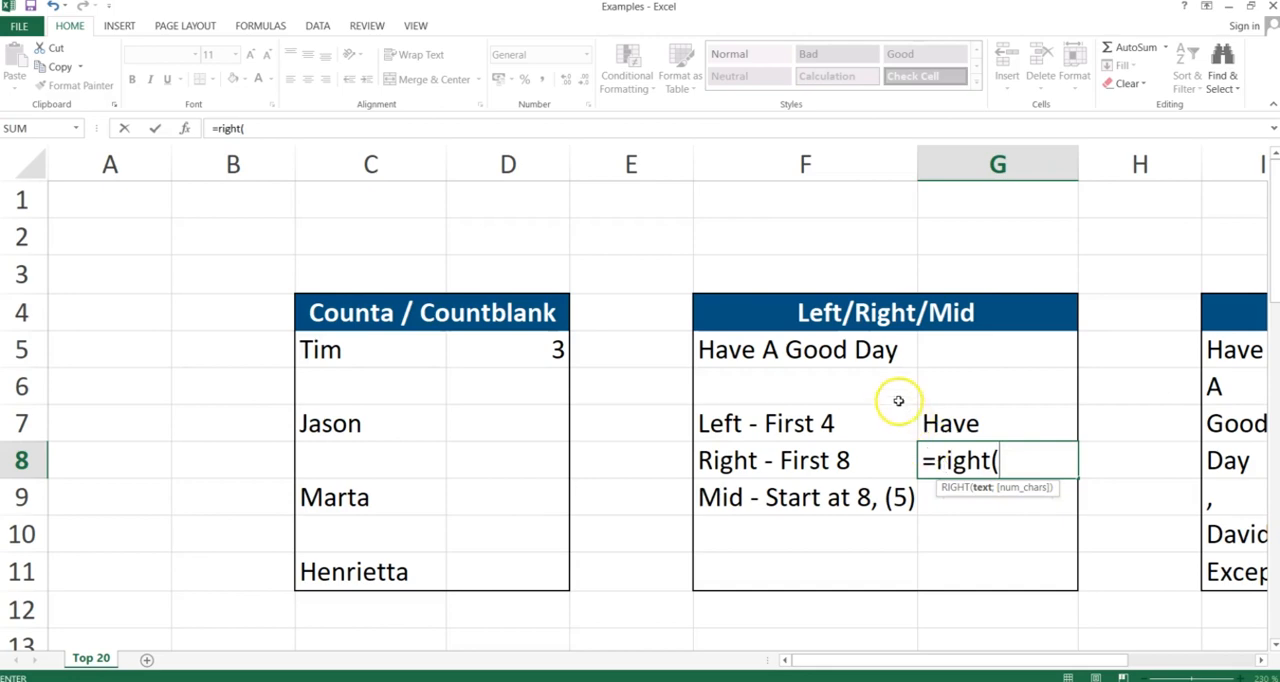
pyautogui.click(862, 351)
pyautogui.write(';8)')
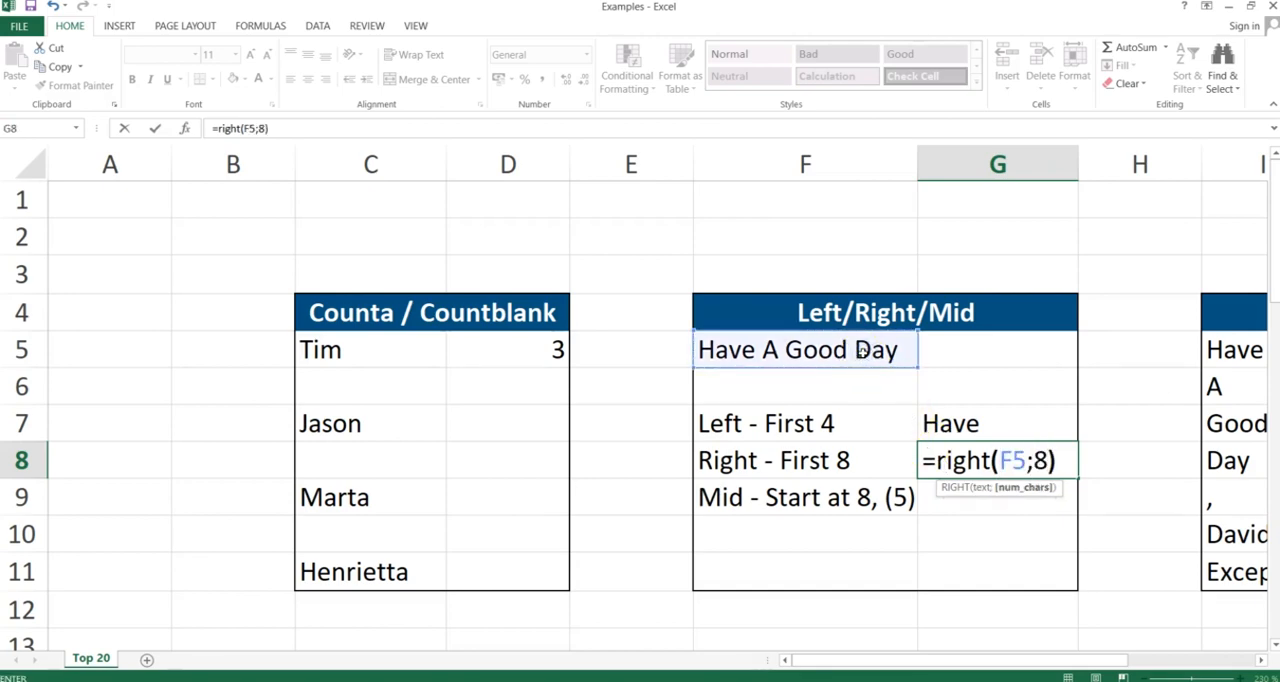
pyautogui.press('Return')
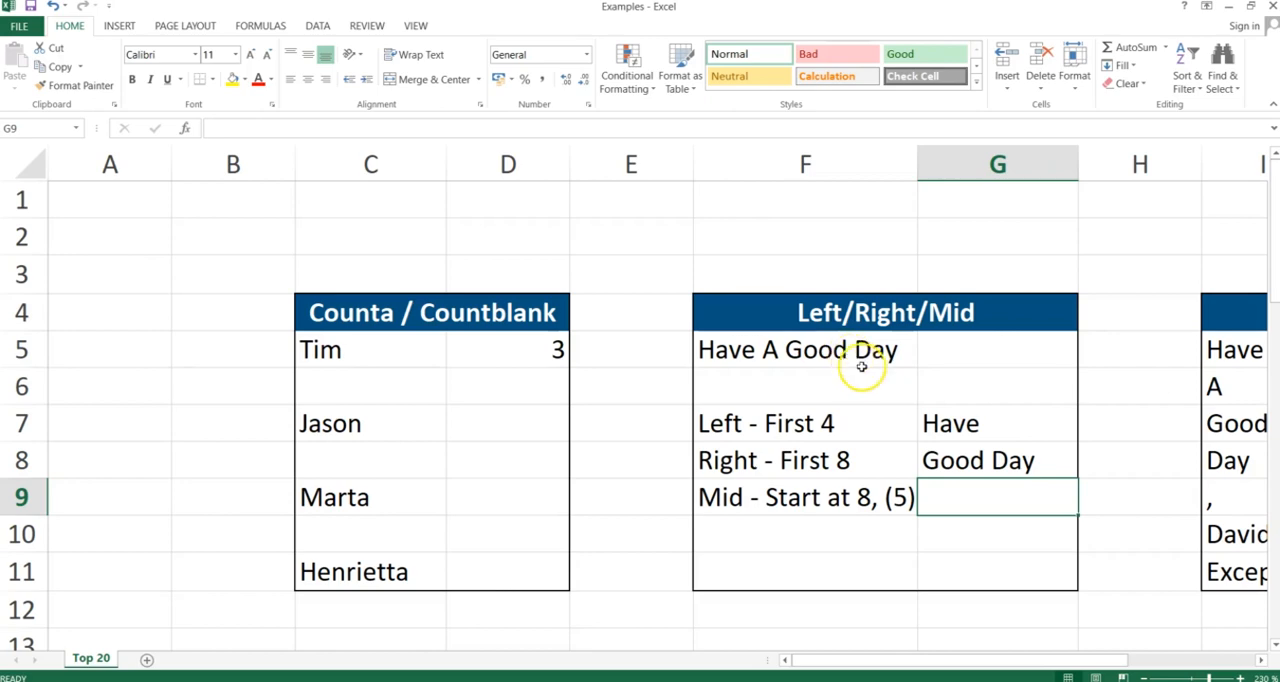
# - In G9, enter =MID(F5;8;5) to return 5 characters of F5 starting at position 8
pyautogui.click(928, 459)
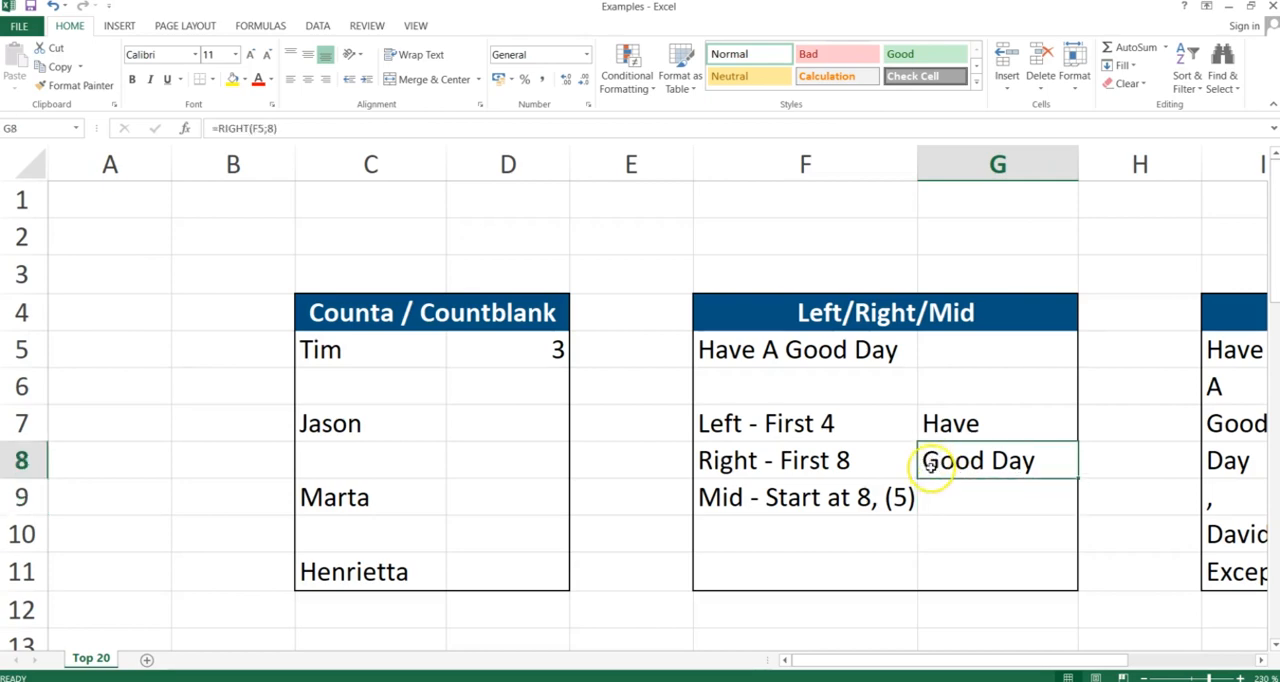
pyautogui.click(939, 491)
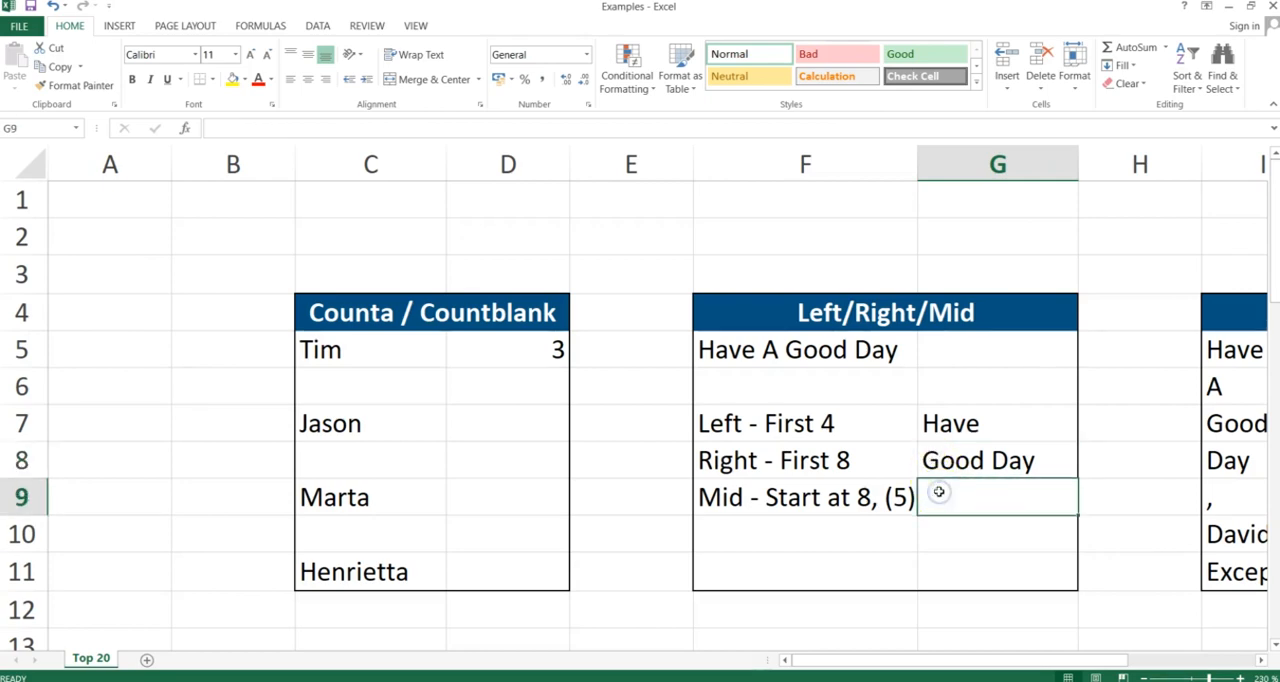
pyautogui.write('=m')
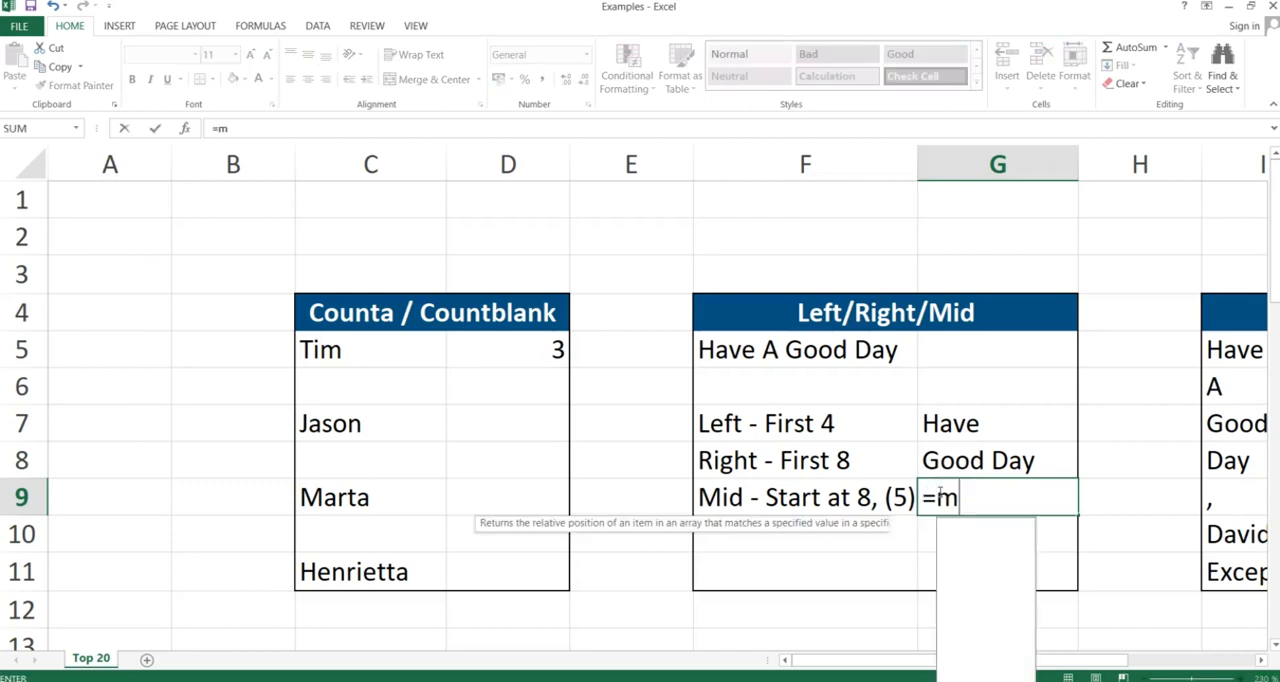
pyautogui.write('id(')
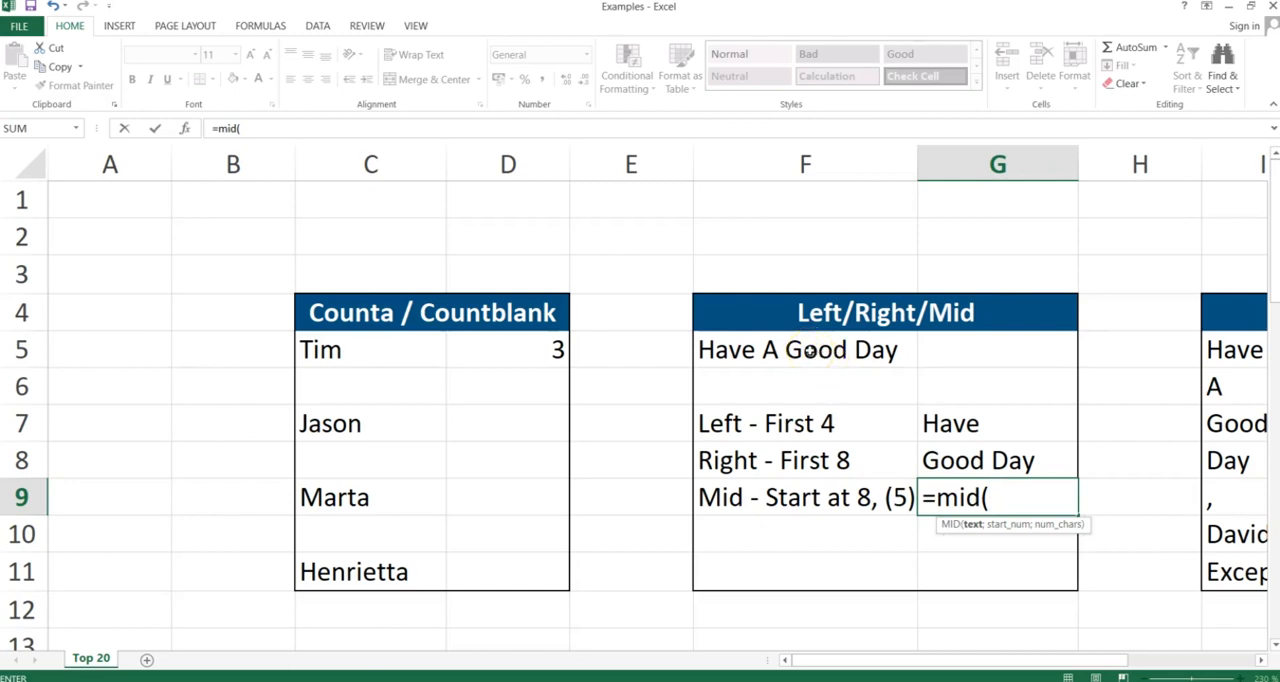
pyautogui.click(810, 351)
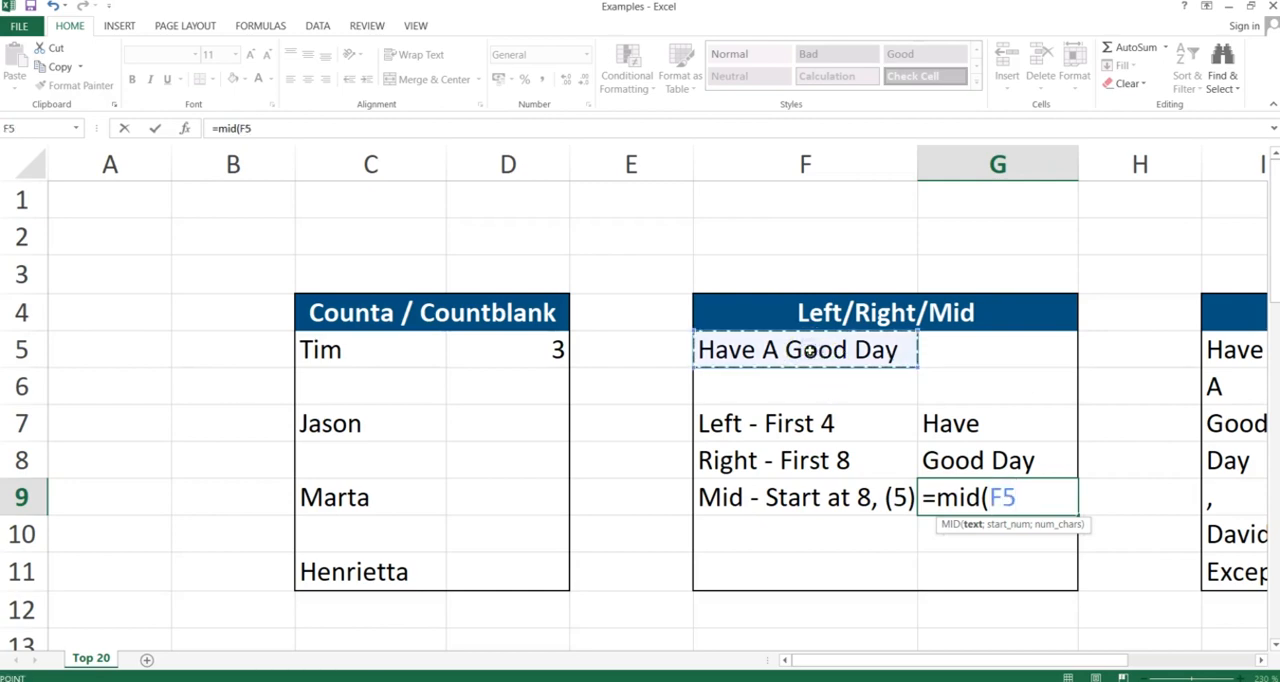
pyautogui.write(';')
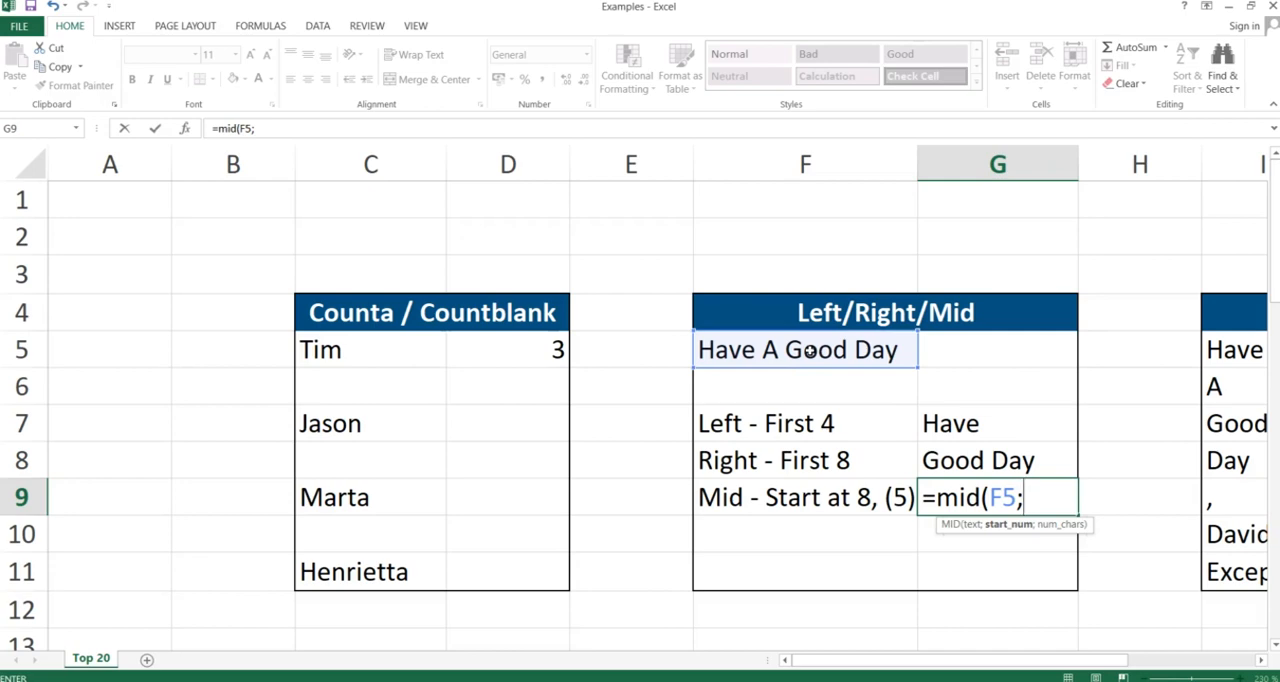
pyautogui.write('8;')
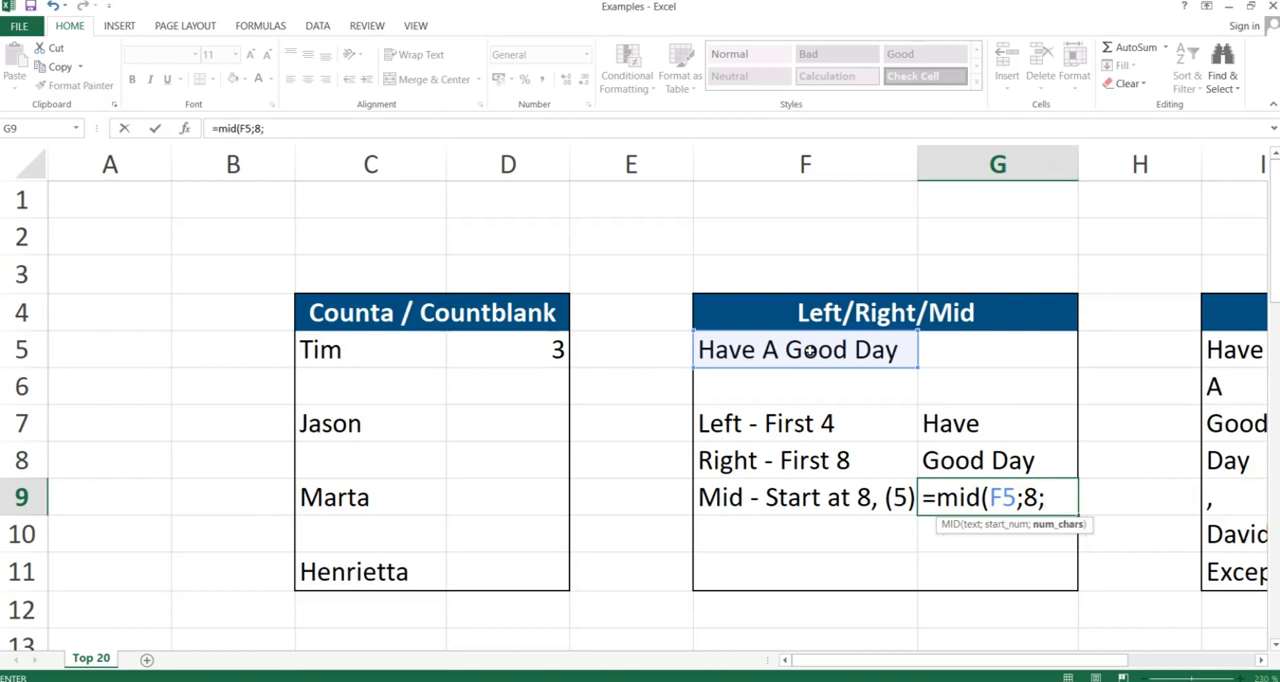
pyautogui.write('5)')
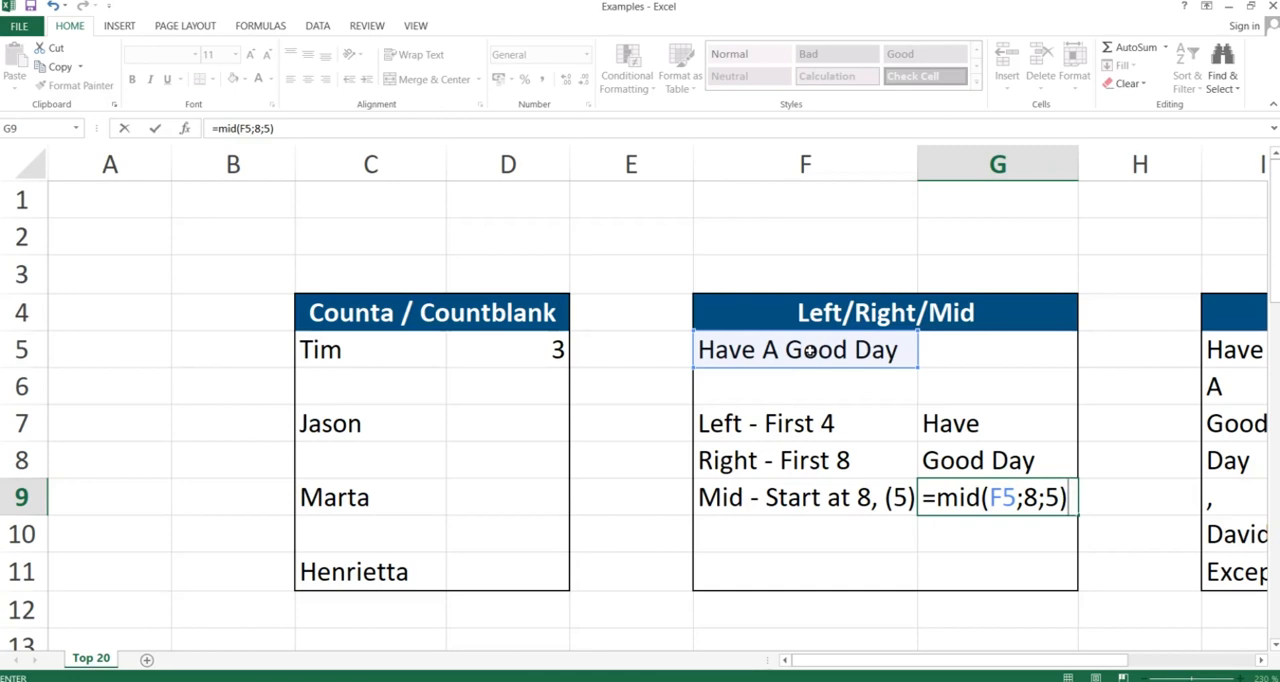
pyautogui.press('Return')
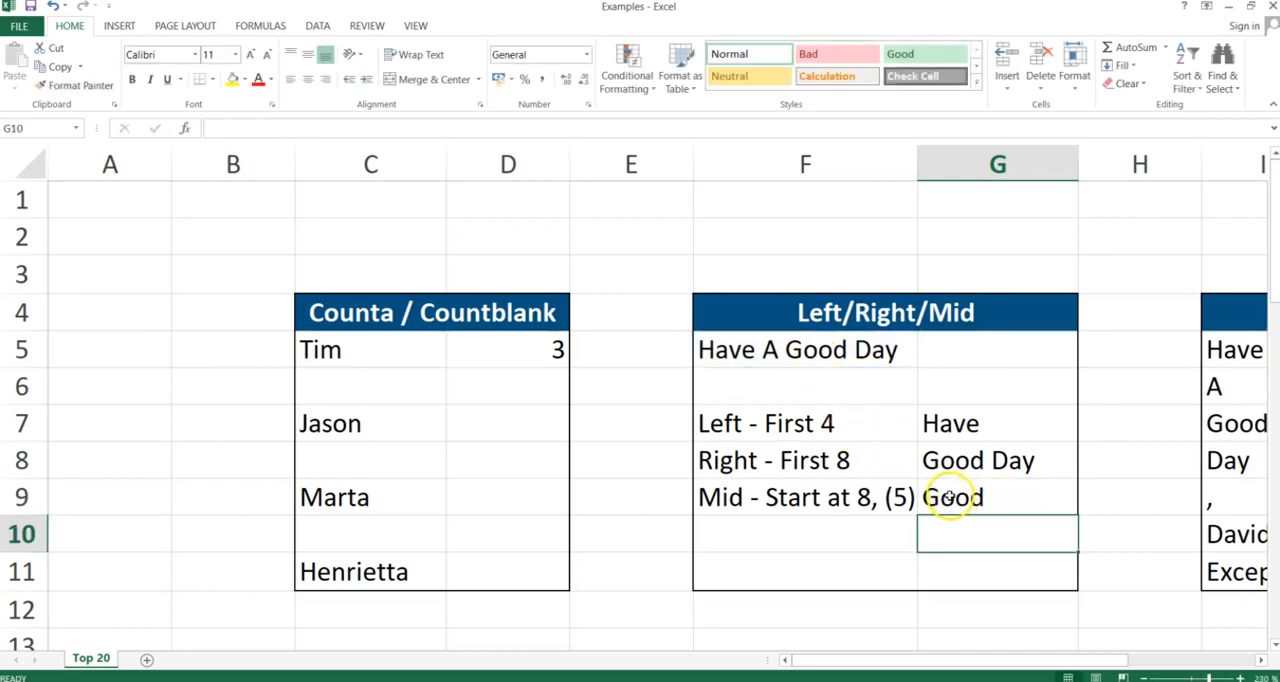
# - Open the MID formula in G9 for review and leave it unchanged
pyautogui.doubleClick(957, 494)
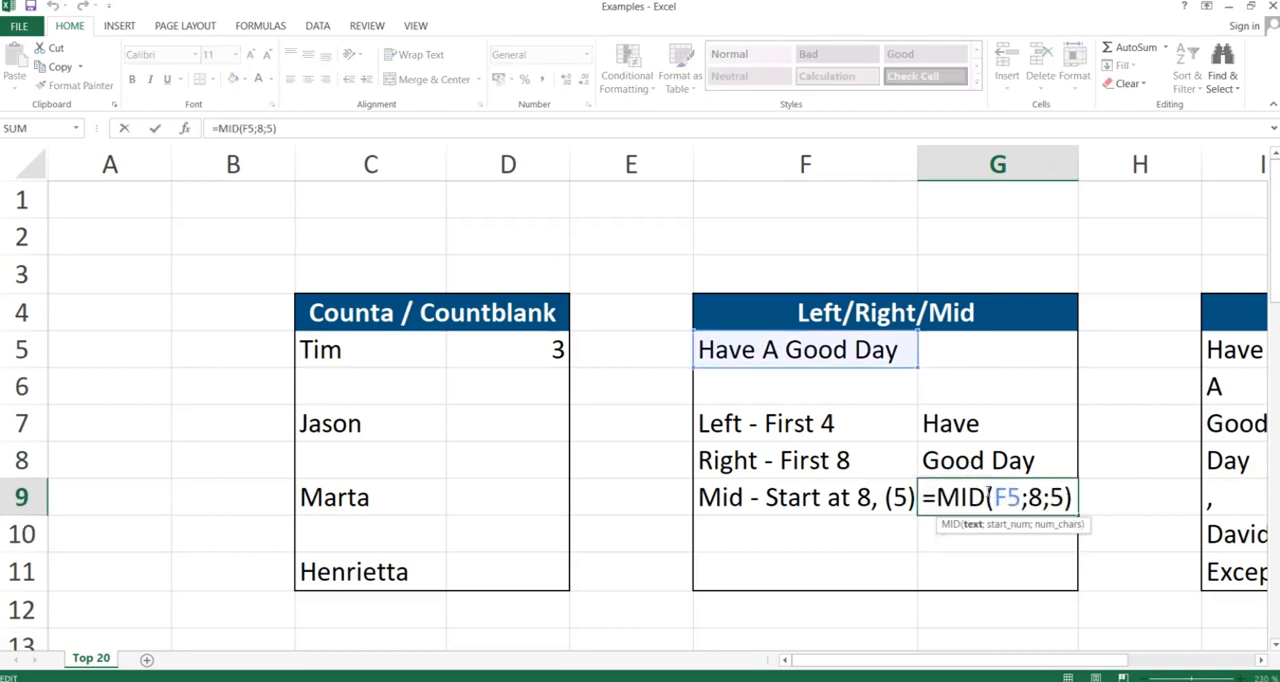
pyautogui.press('Return')
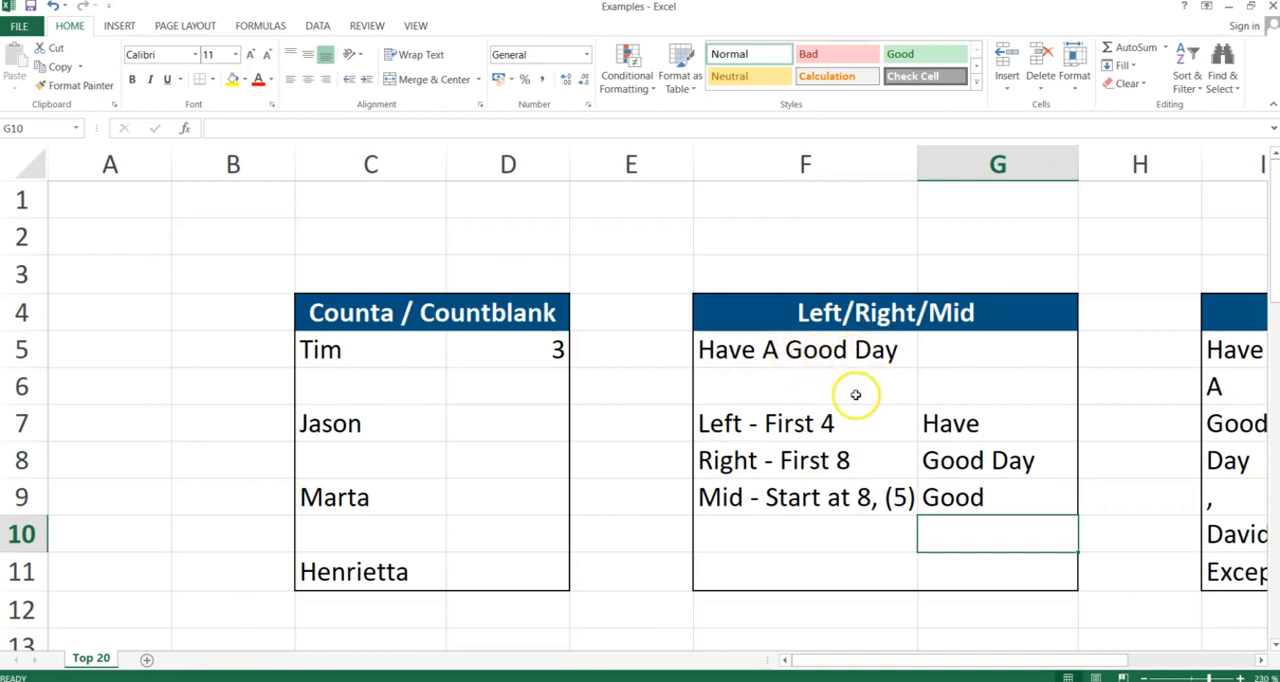
pyautogui.click(957, 500)
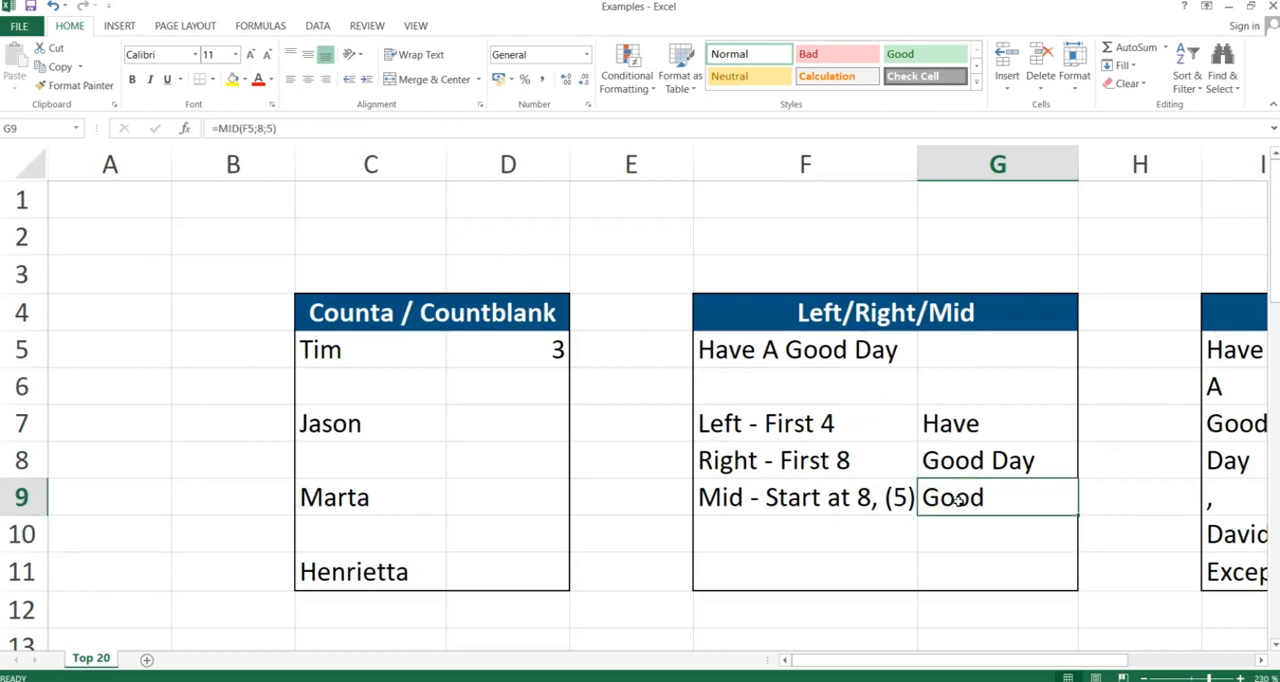
# - Switch to the slide presentation, advance to the Len slide, and return to the workbook
pyautogui.hotkey('alt', 'Tab')
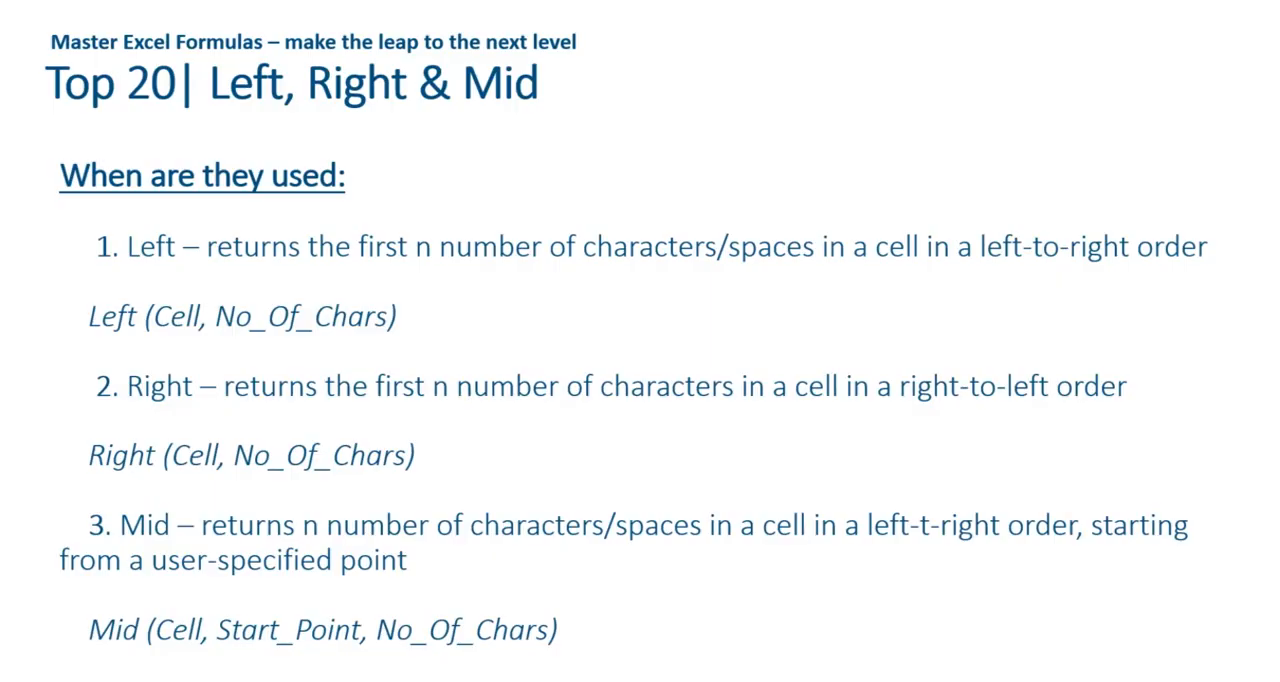
pyautogui.press('Right')
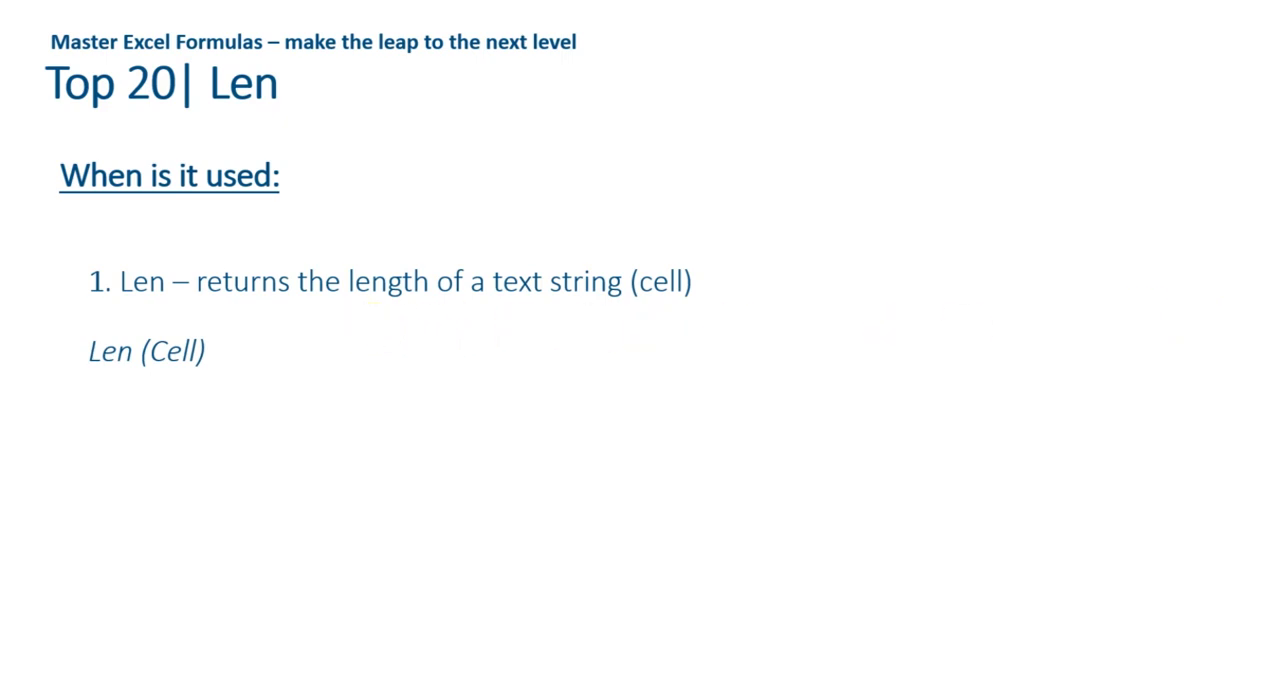
pyautogui.hotkey('alt', 'Tab')
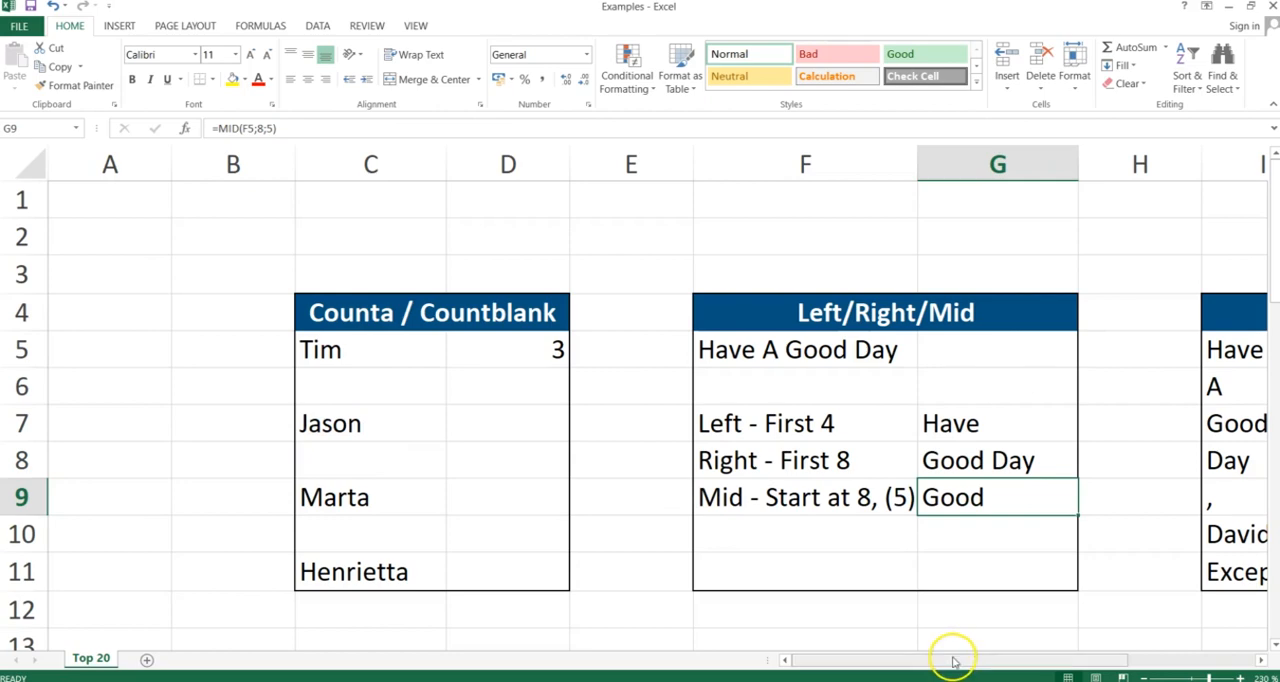
# - In J5 of the Len table, enter =LEN(I5) to count the characters of the word beside it
pyautogui.moveTo(953, 660); pyautogui.dragTo(1089, 653)
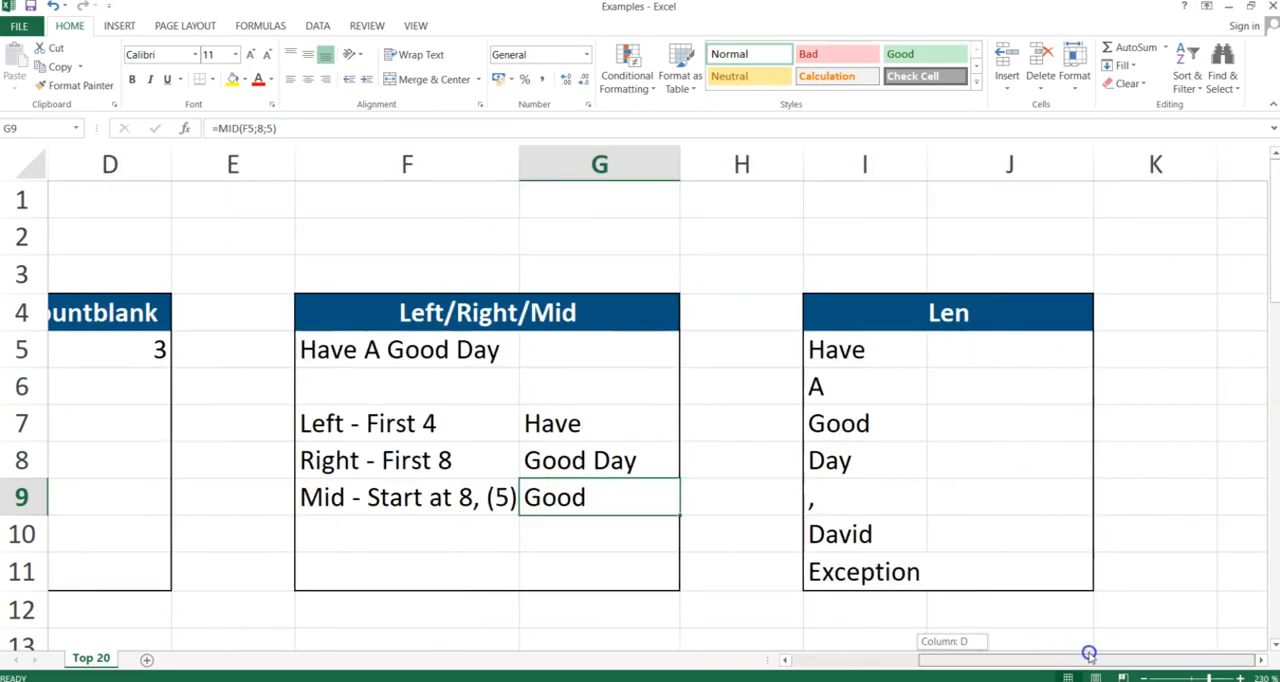
pyautogui.click(1033, 357)
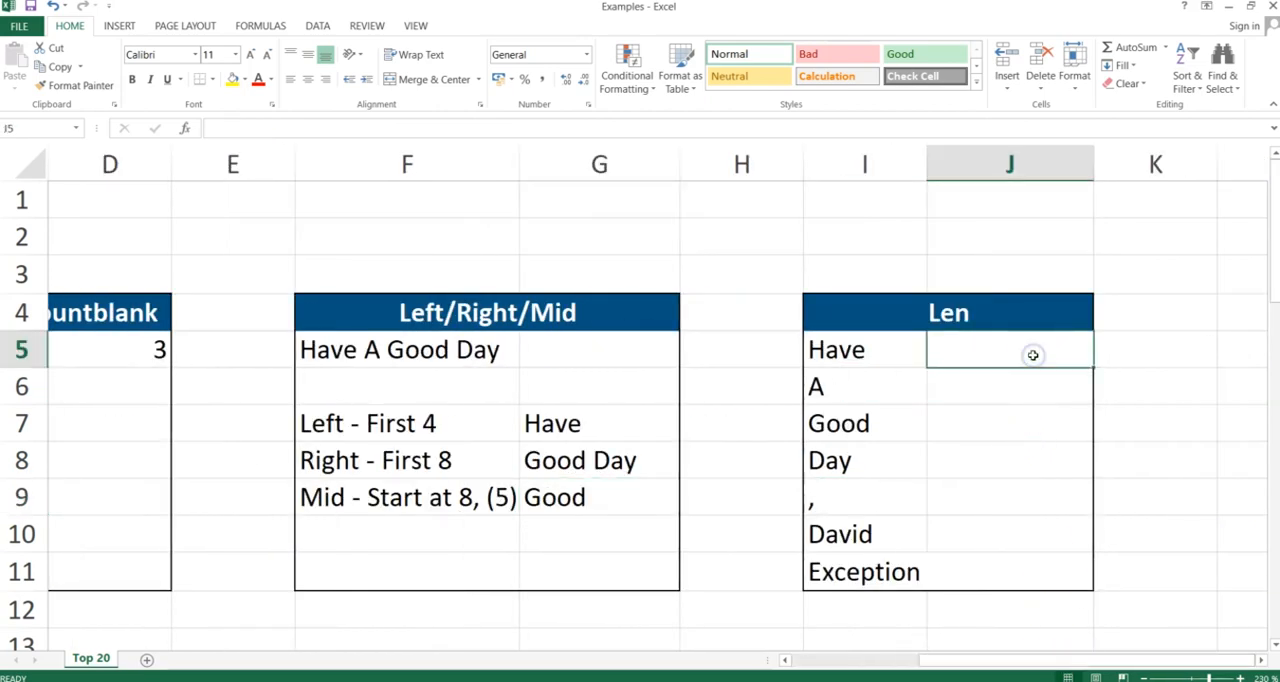
pyautogui.write('=len(')
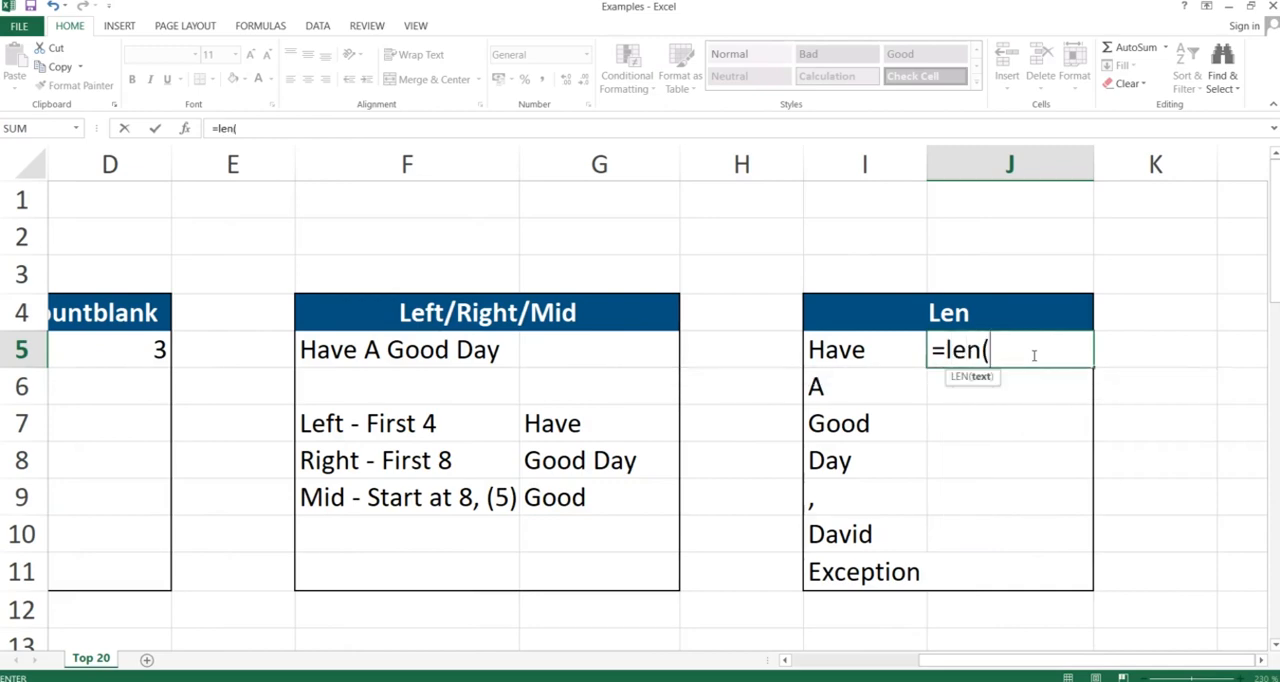
pyautogui.press('Left')
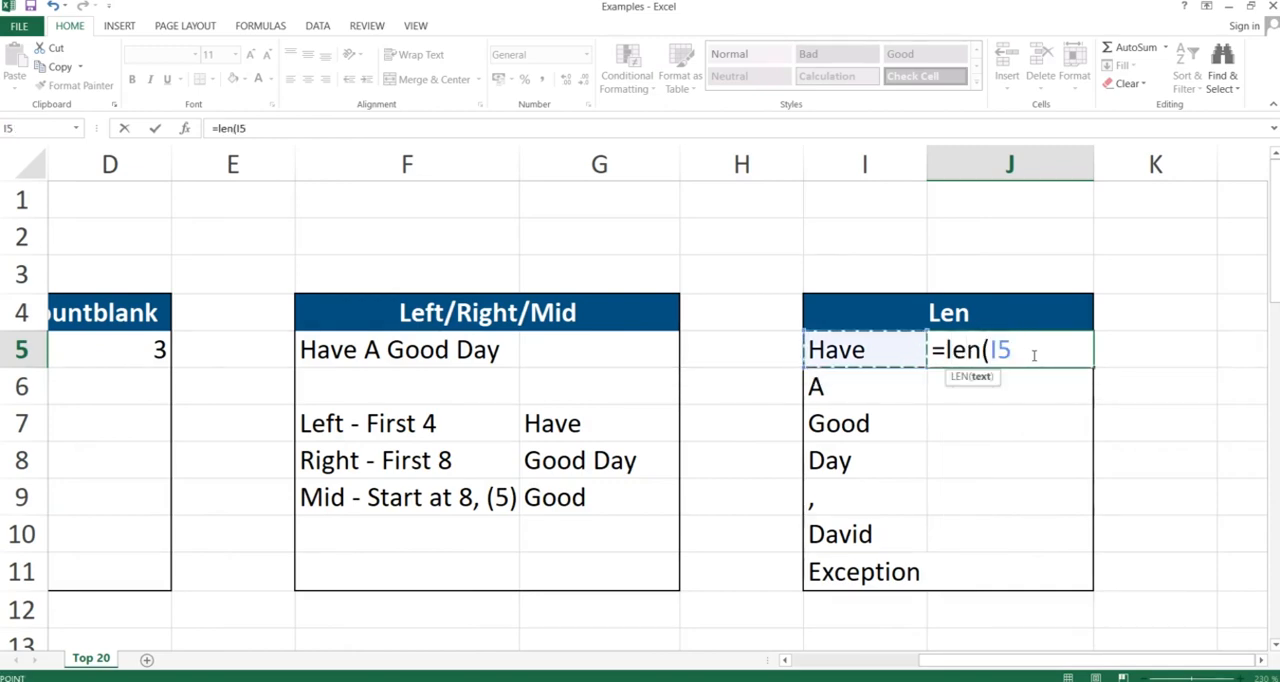
pyautogui.write(')')
pyautogui.press('Return')
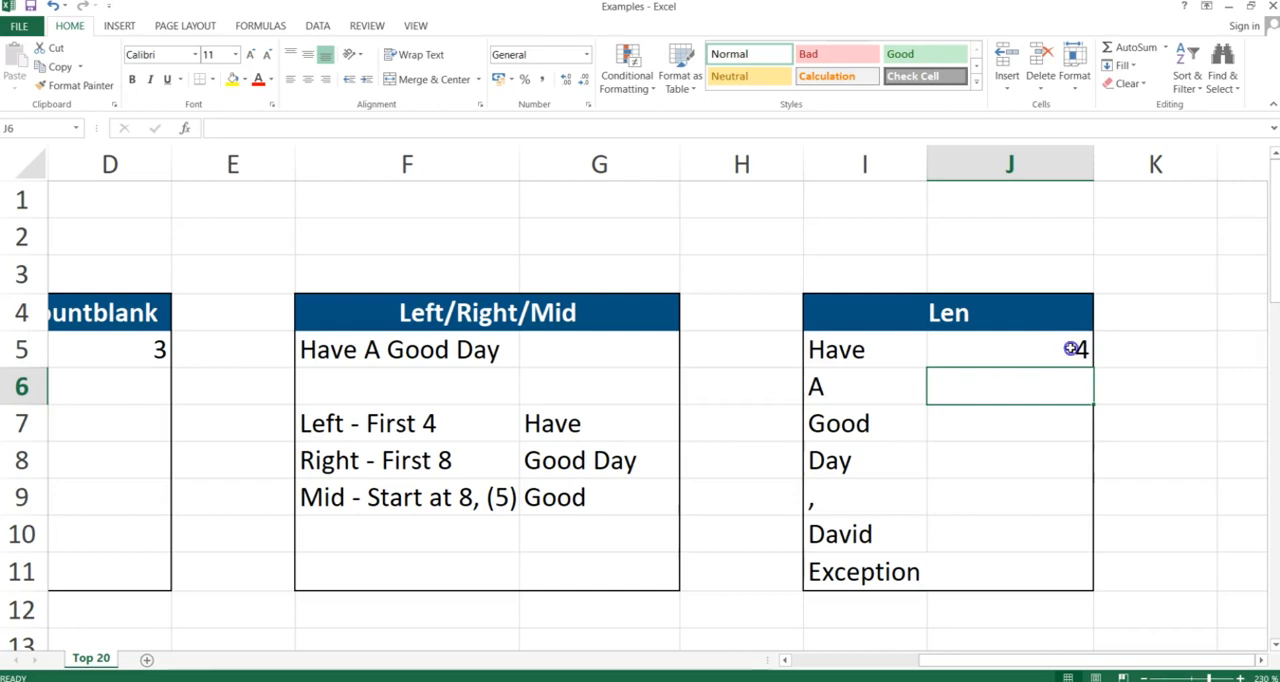
# - Copy the LEN formula from J5 and paste only formulas into the cells below through J11
pyautogui.click(1070, 348)
pyautogui.hotkey('ctrl', 'c')
pyautogui.hotkey('shift', 'Down')
pyautogui.hotkey('shift', 'Down')
pyautogui.hotkey('shift', 'Down')
pyautogui.hotkey('shift', 'Down')
pyautogui.hotkey('shift', 'Down')
pyautogui.hotkey('shift', 'Down')
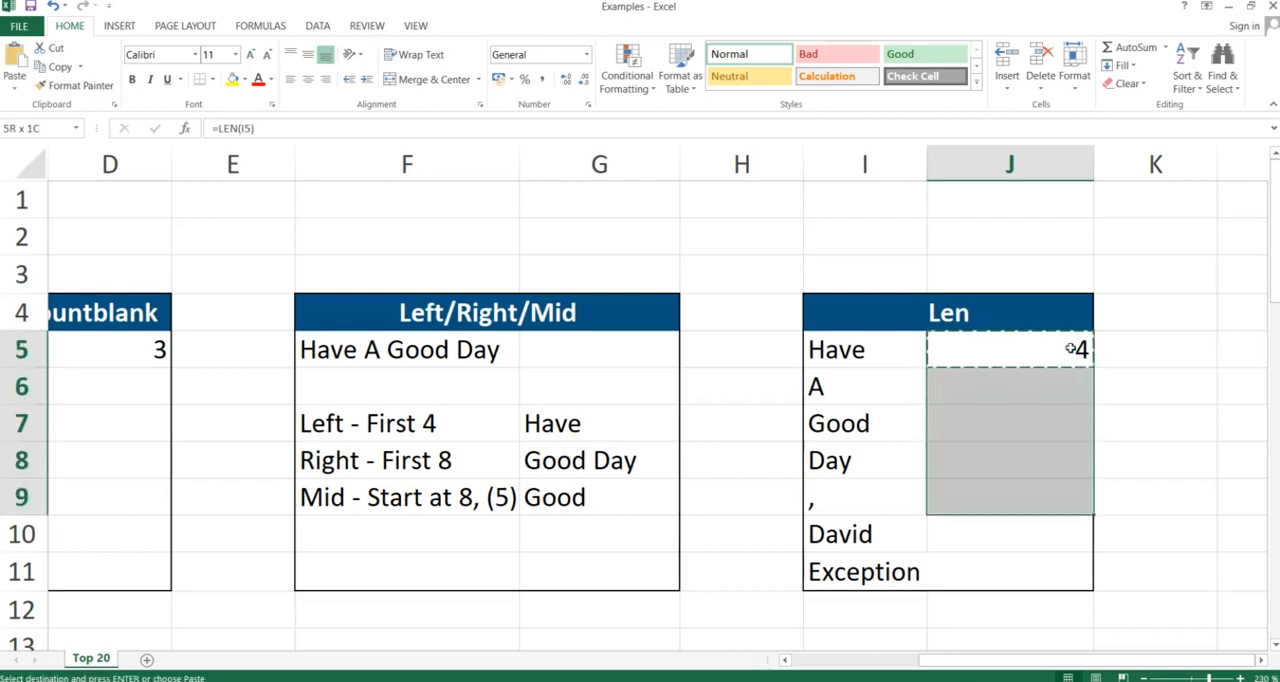
pyautogui.hotkey('alt', 'e')
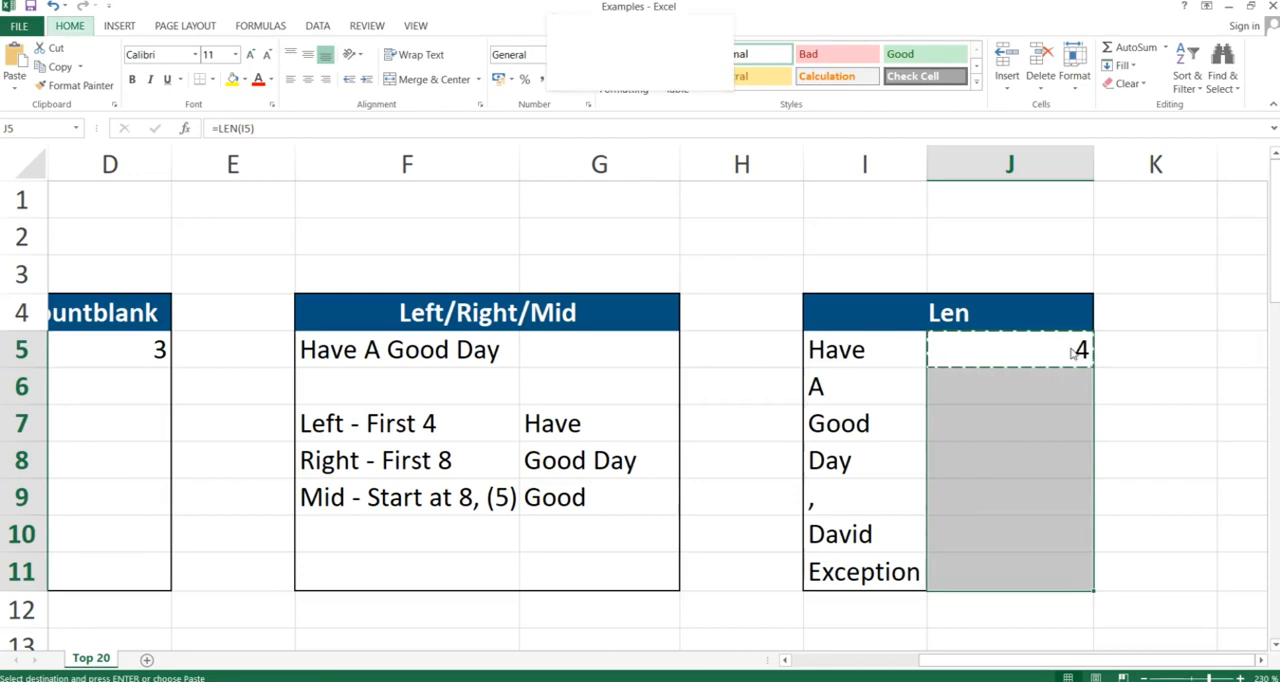
pyautogui.press('s')
pyautogui.press('f')
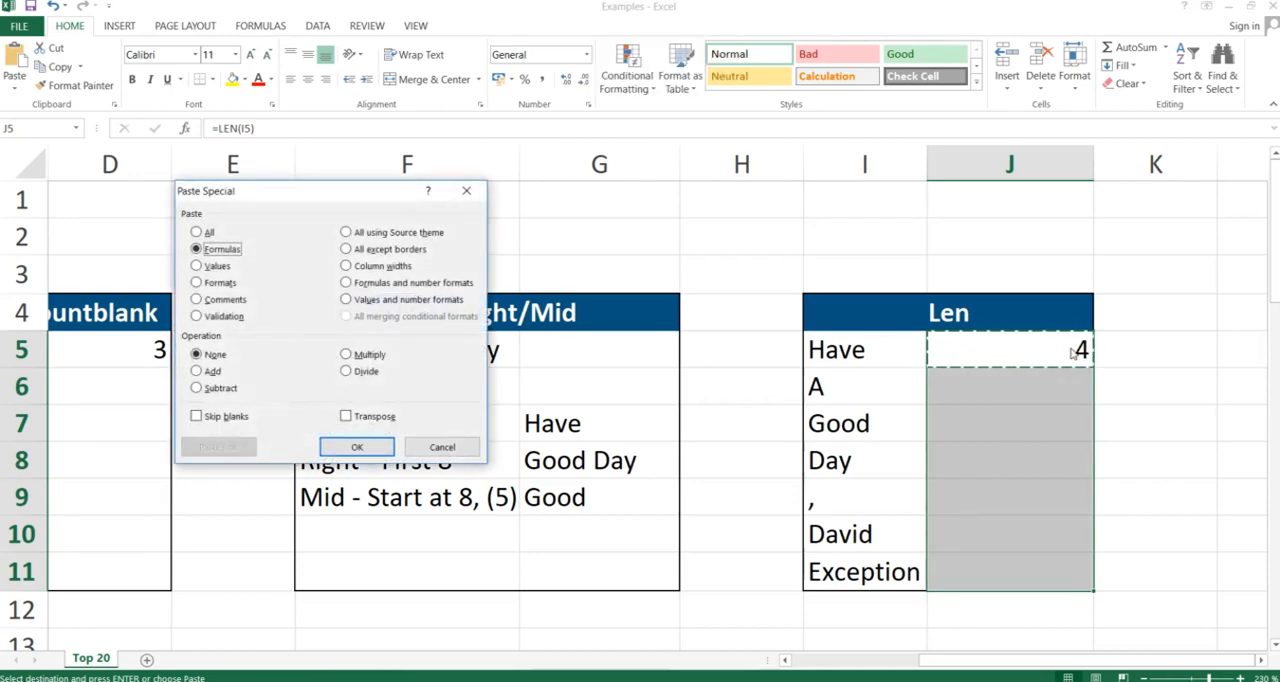
pyautogui.press('Return')
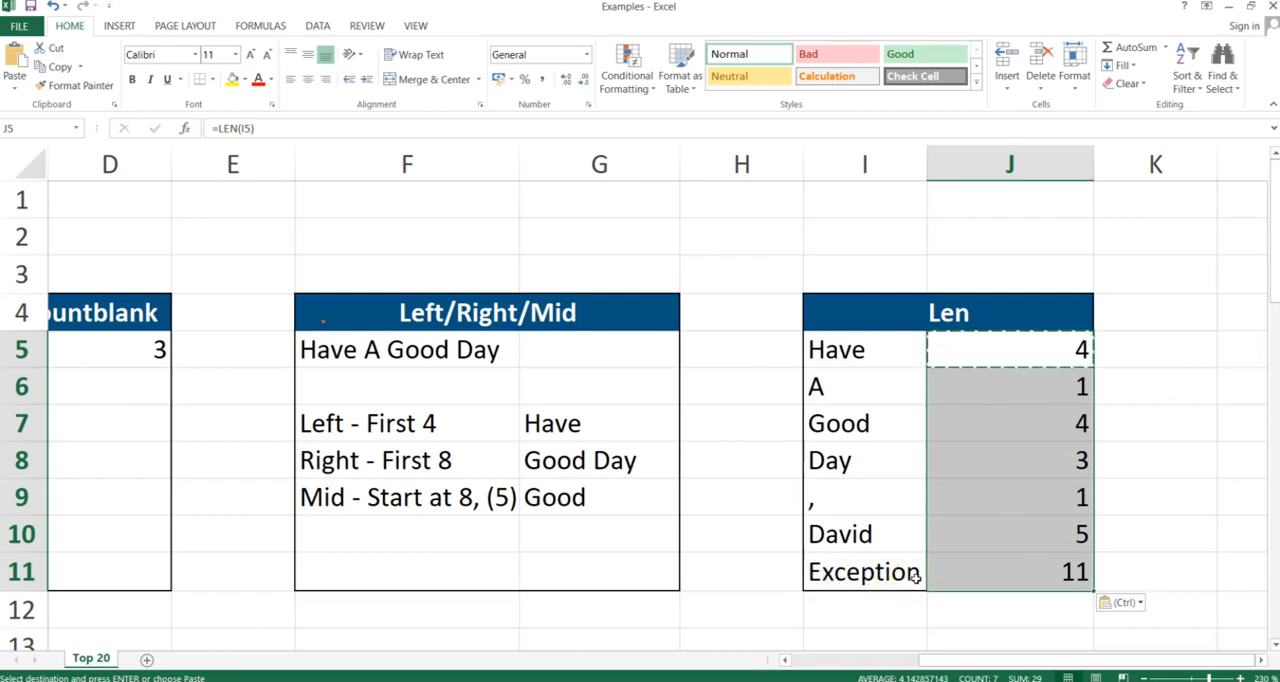
# - Inspect the copied formula in J11 and switch back to the slide presentation
pyautogui.click(1048, 573)
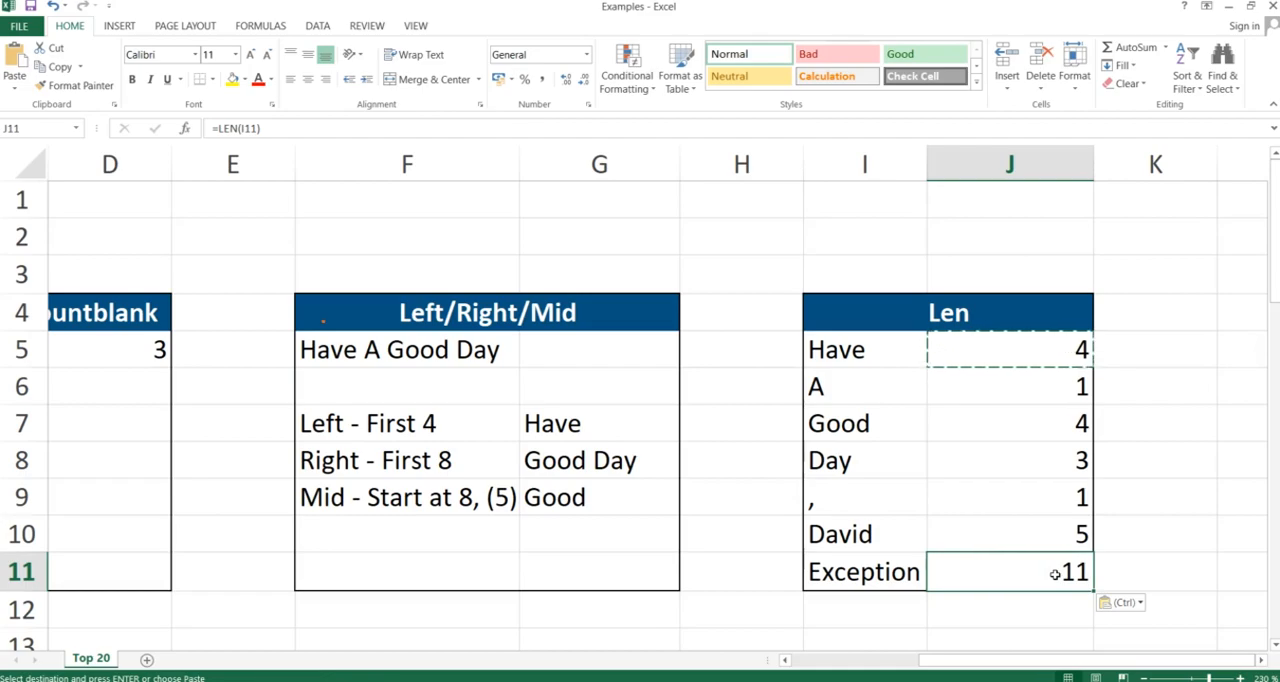
pyautogui.hotkey('alt', 'Tab')
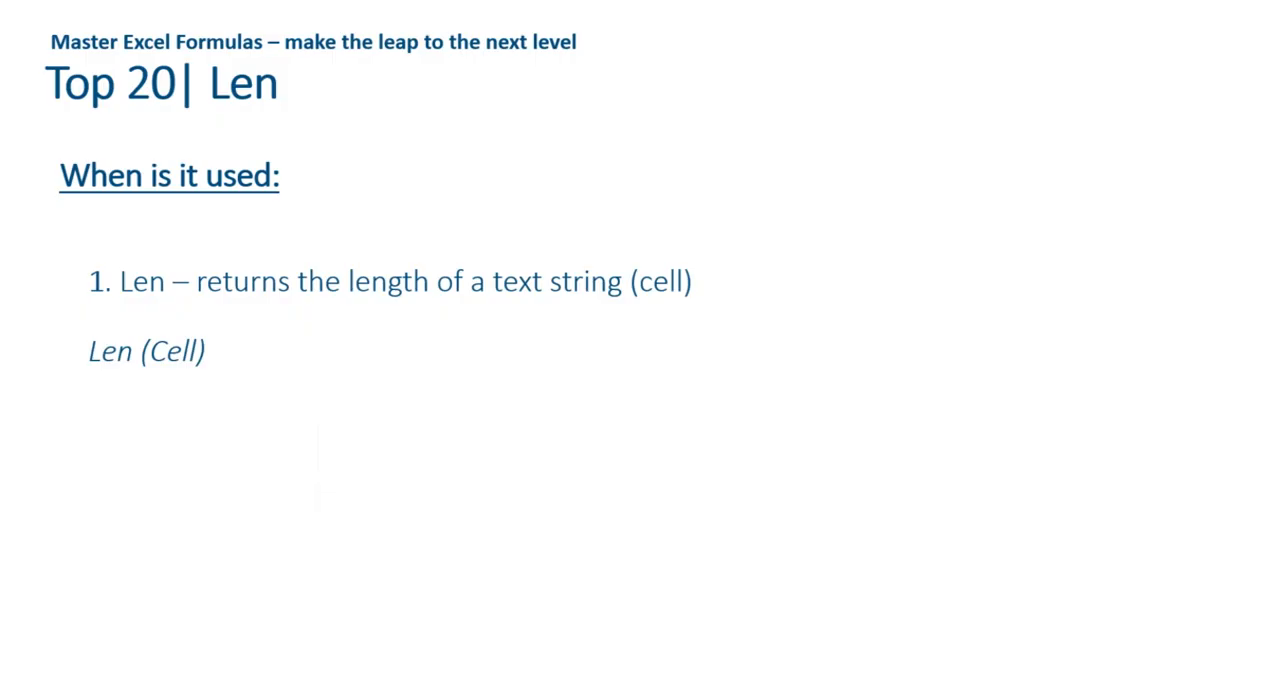
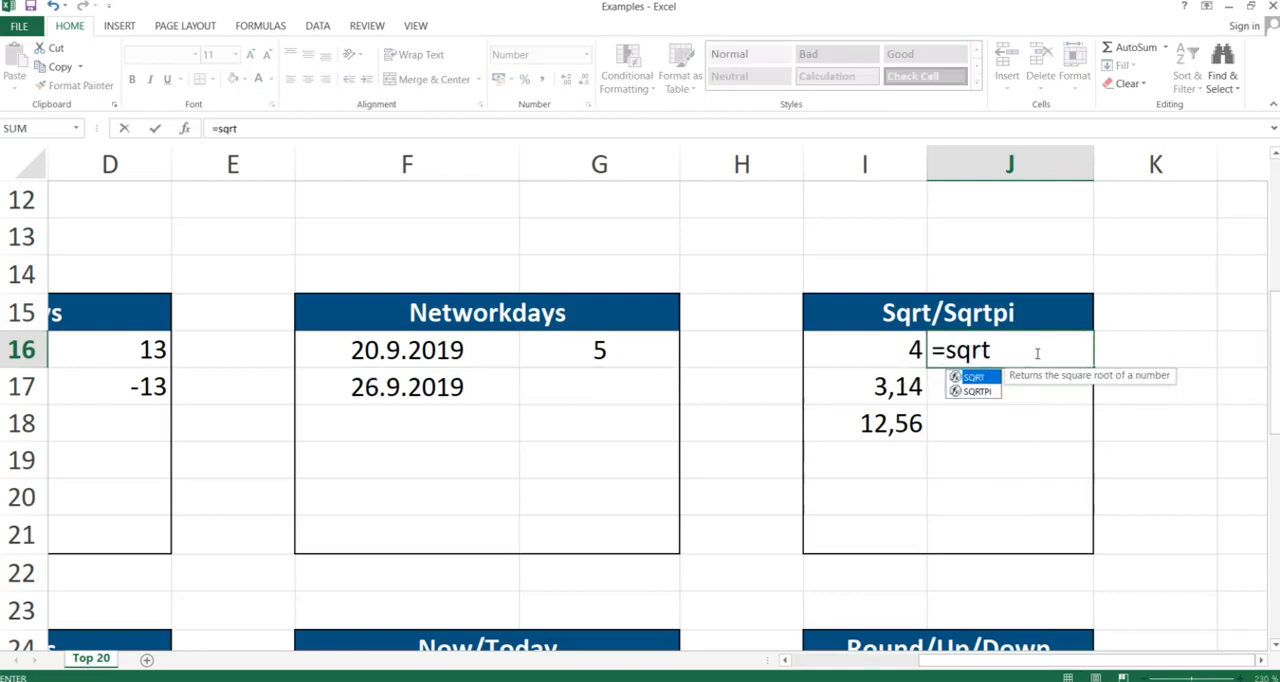
# - Complete the formula =sqrt(I16) in J16 of the Sqrt/Sqrtpi table to take the square root of 4
pyautogui.write('(')
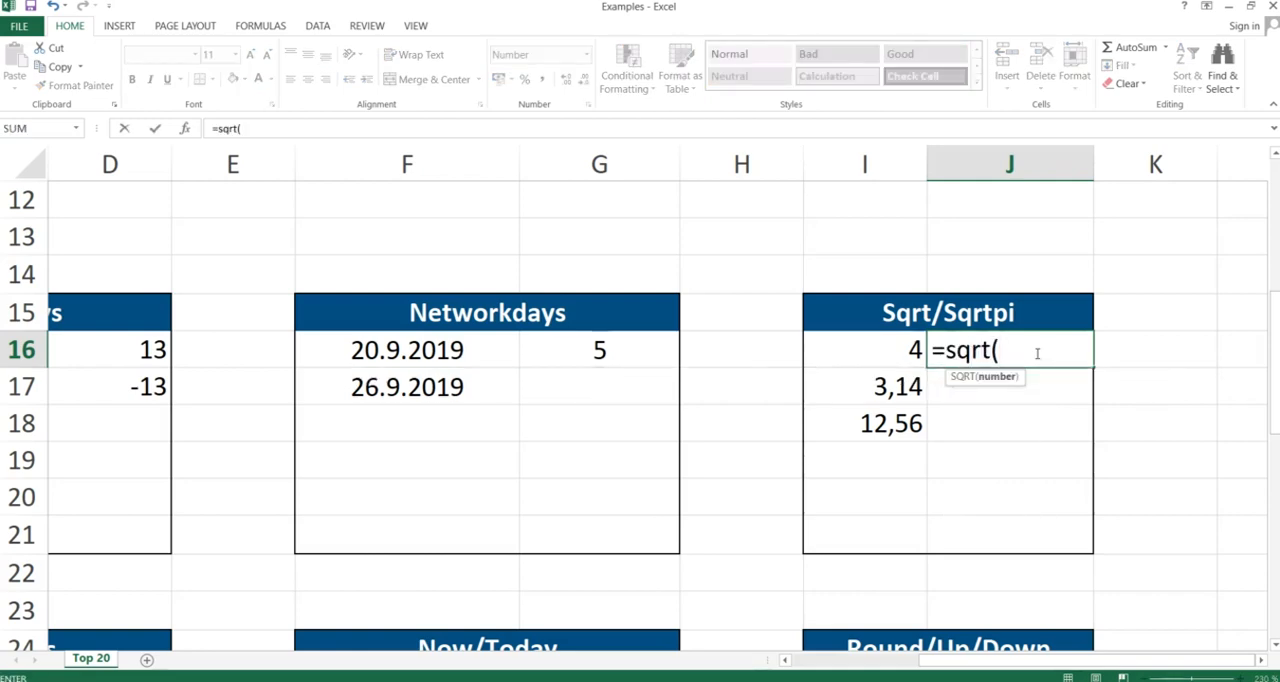
pyautogui.press('Left')
pyautogui.write(')')
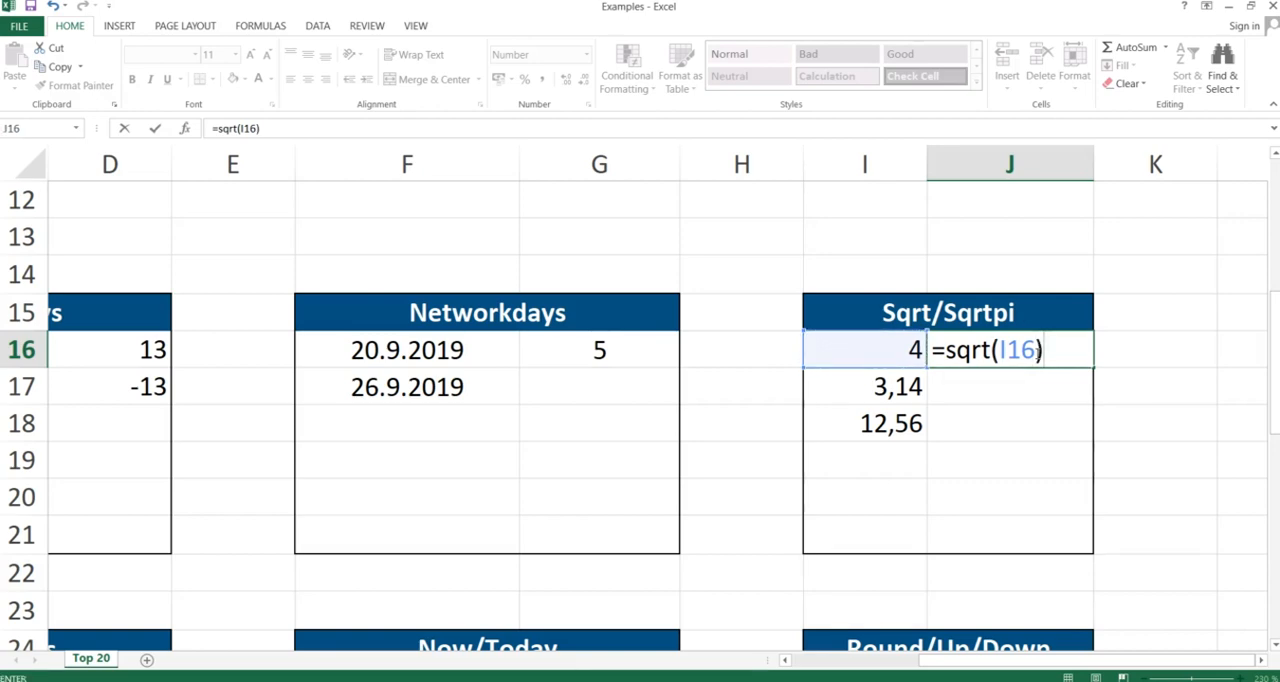
pyautogui.press('Return')
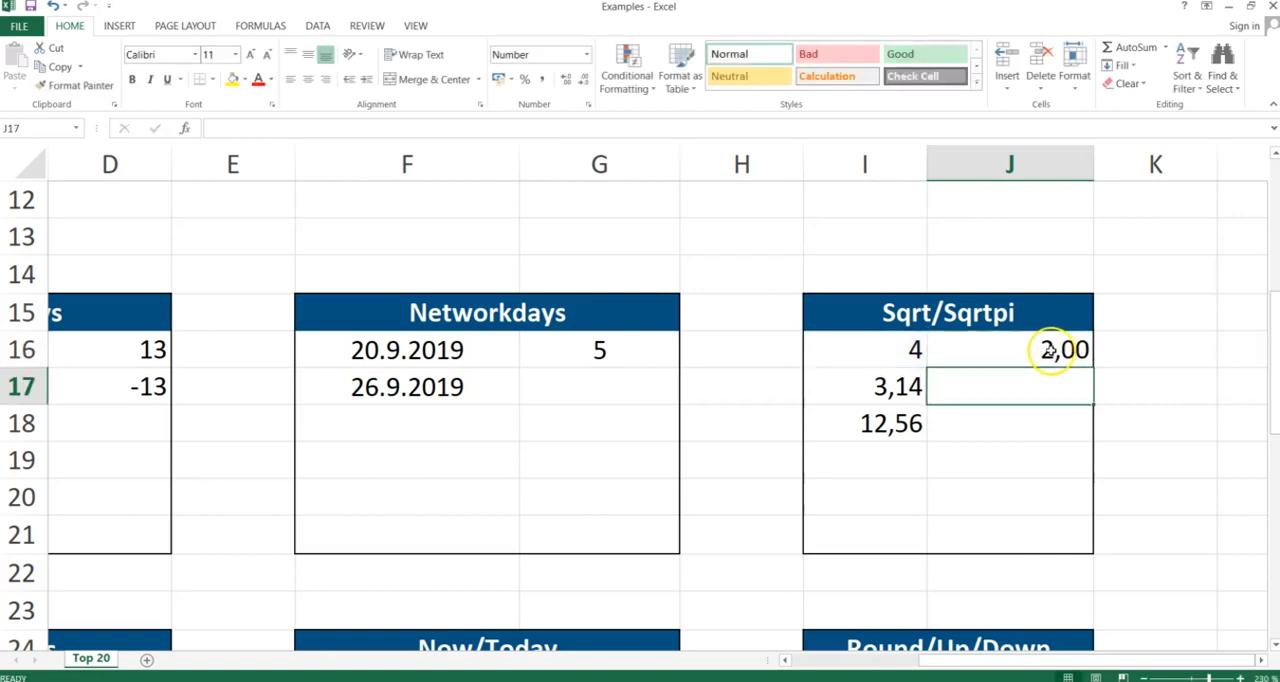
# - Reduce J16's displayed decimal places twice so the result shows as a whole number
pyautogui.click(1052, 349)
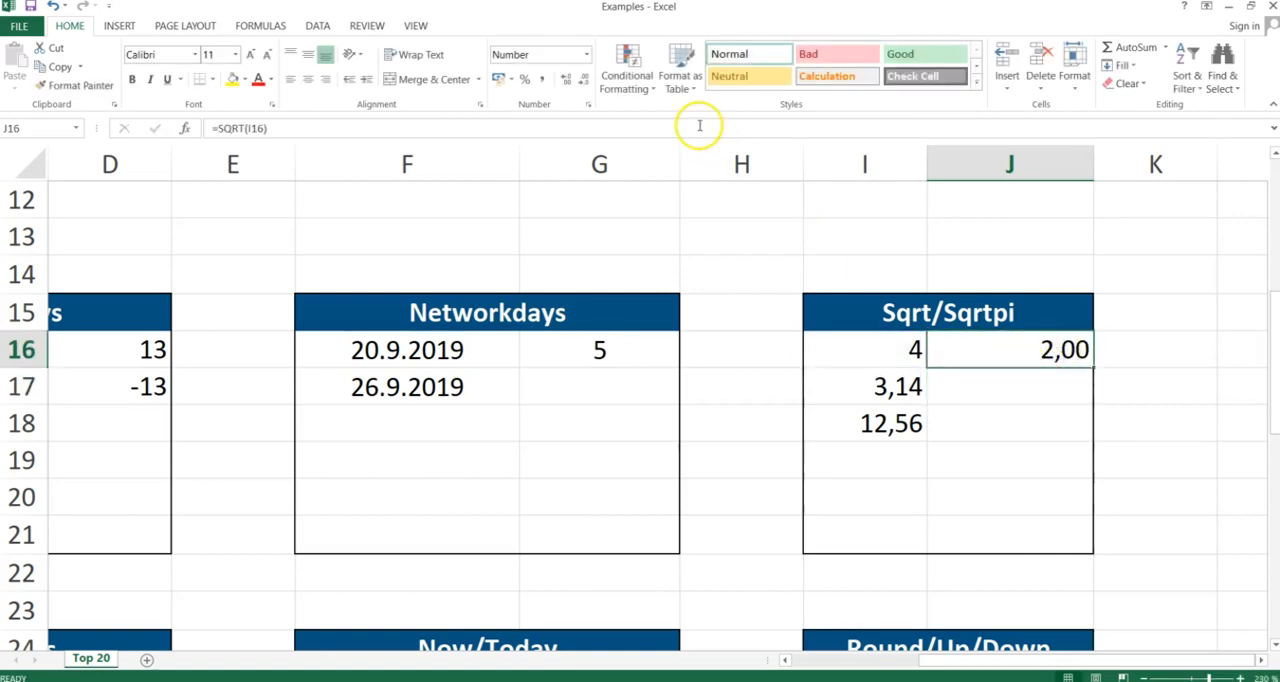
pyautogui.click(587, 82)
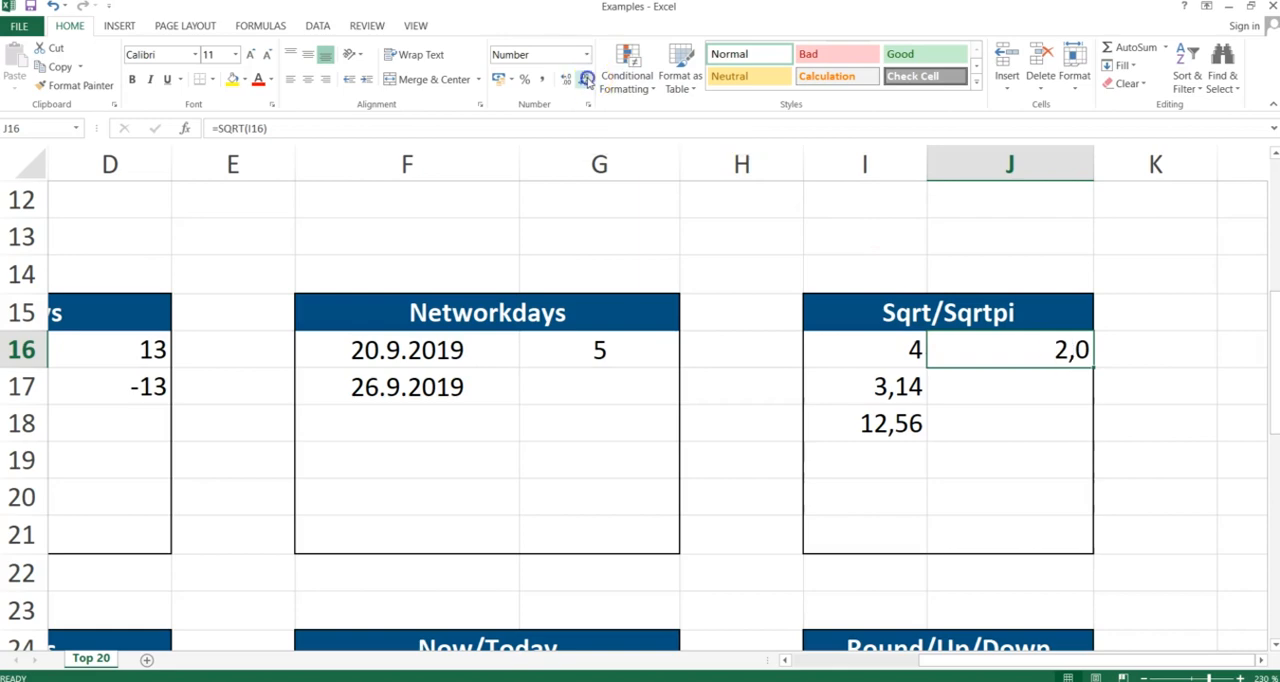
pyautogui.click(587, 82)
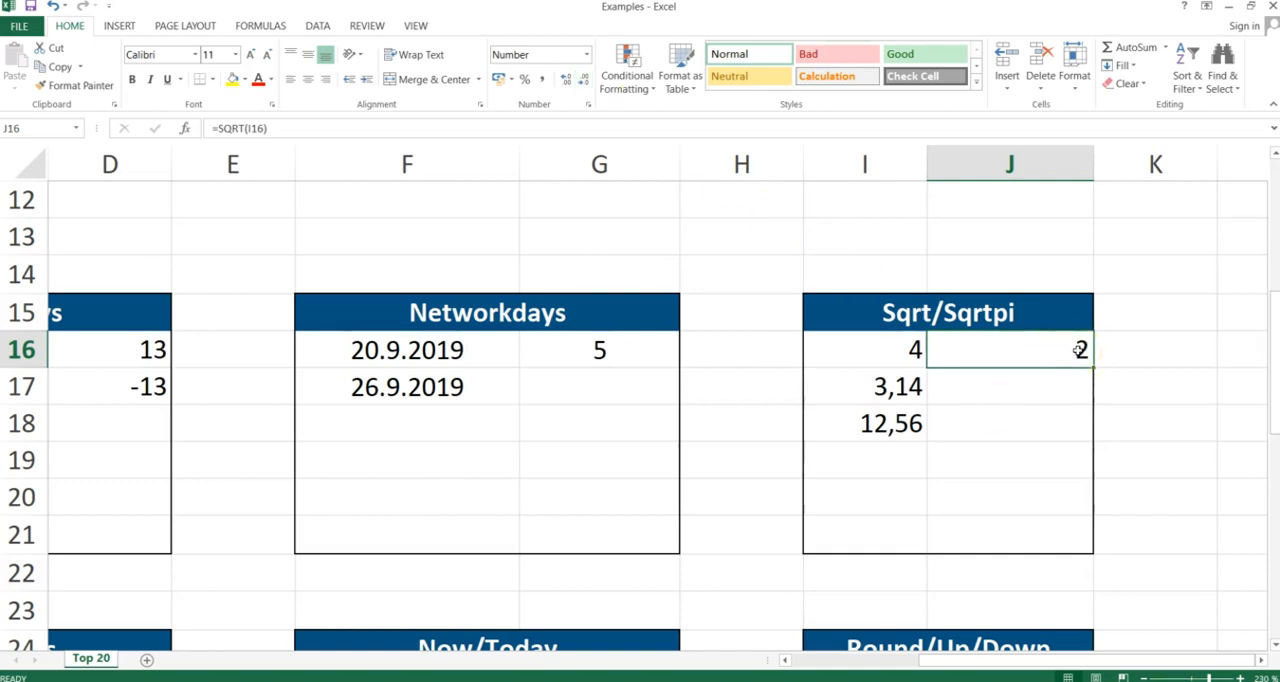
# - Copy the SQRT formula from J16 and paste only formulas into J17 and J18
pyautogui.hotkey('ctrl', 'c')
pyautogui.press('Down')
pyautogui.hotkey('shift', 'Down')
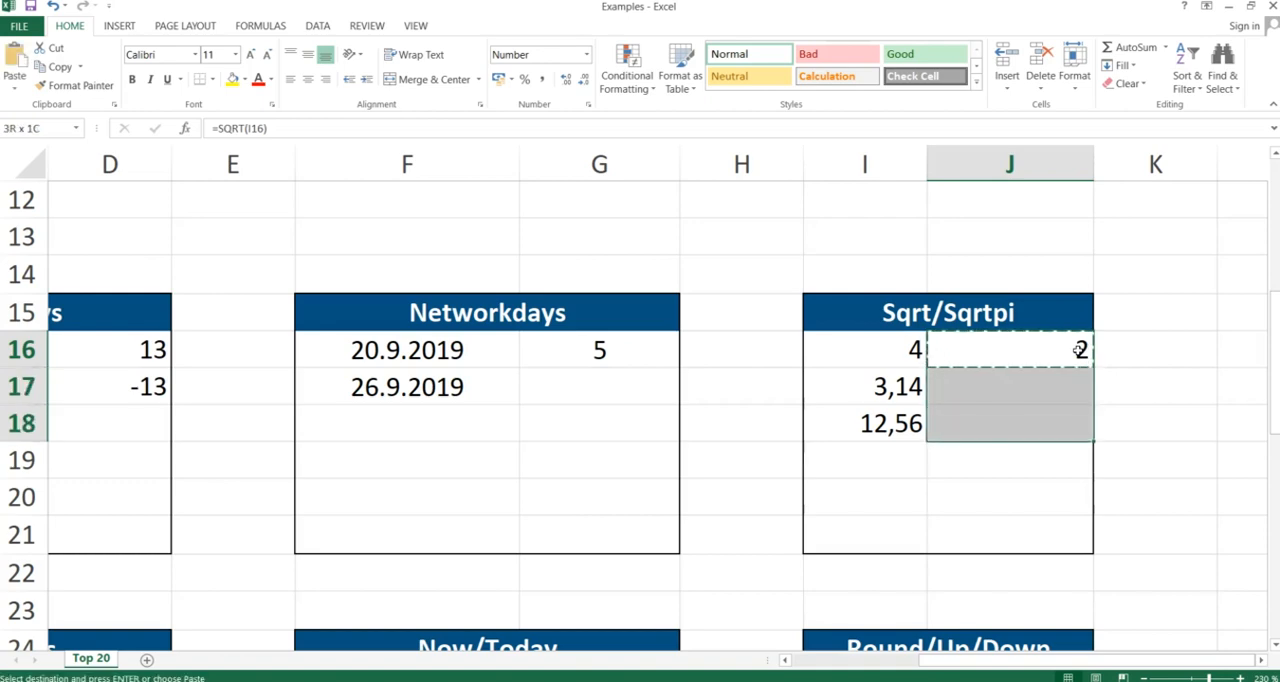
pyautogui.hotkey('ctrl', 'alt', 'v')
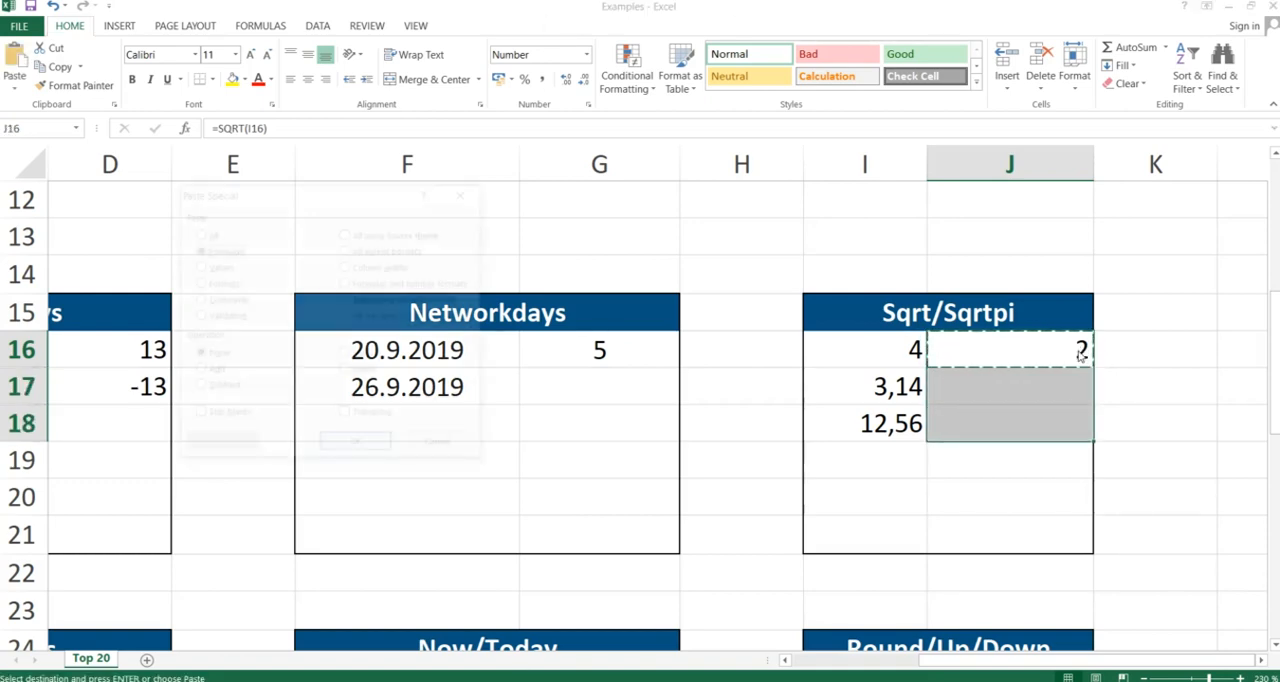
pyautogui.press('f')
pyautogui.press('Return')
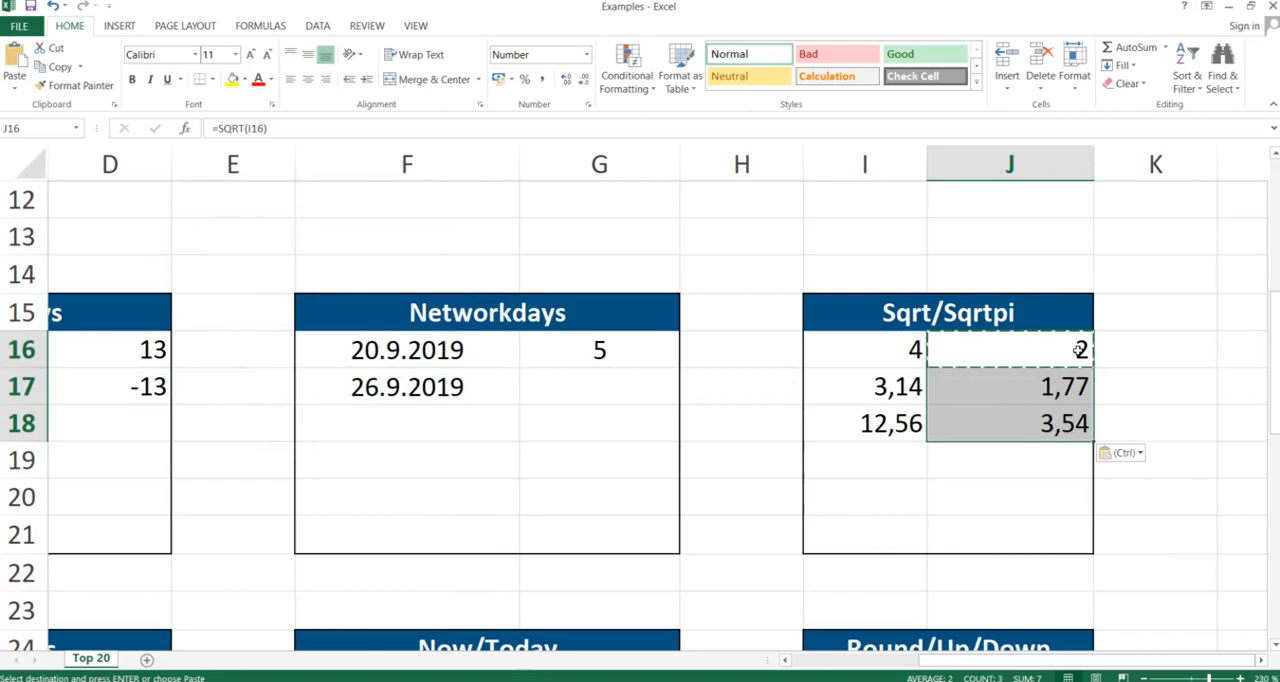
# - Clear the square-root formulas from J16 through J18
pyautogui.click(1055, 390)
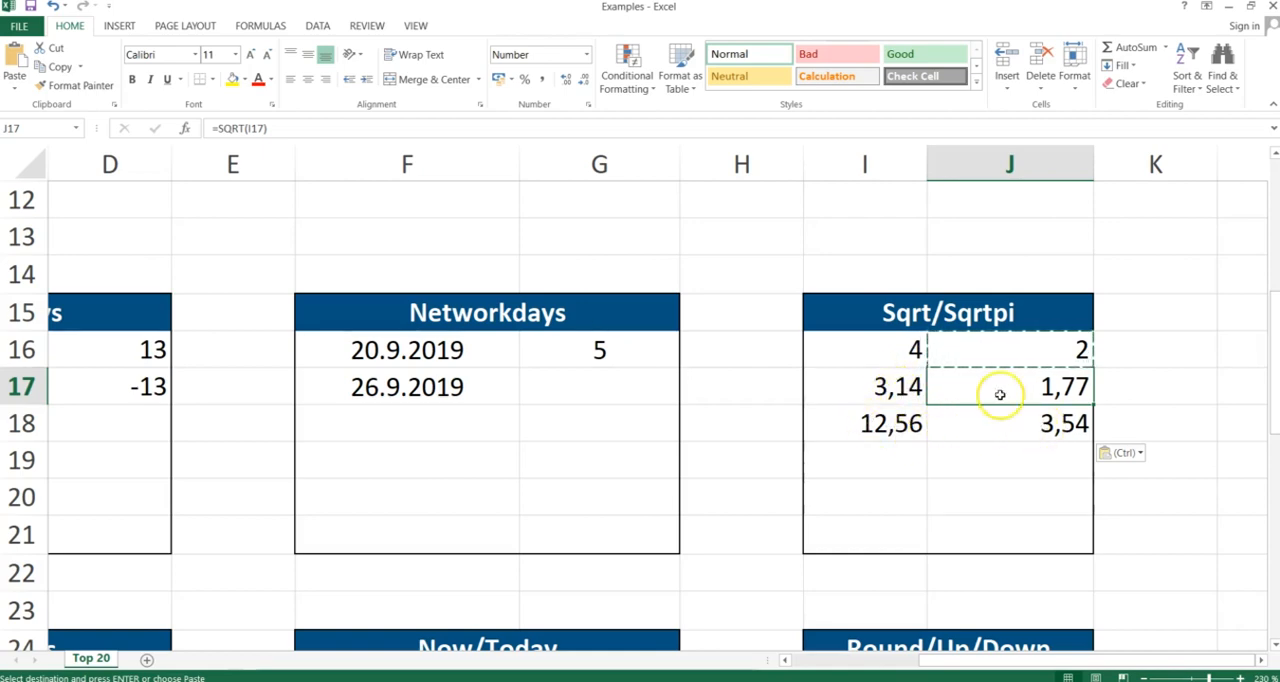
pyautogui.moveTo(1016, 353); pyautogui.dragTo(1020, 415)
pyautogui.press('Delete')
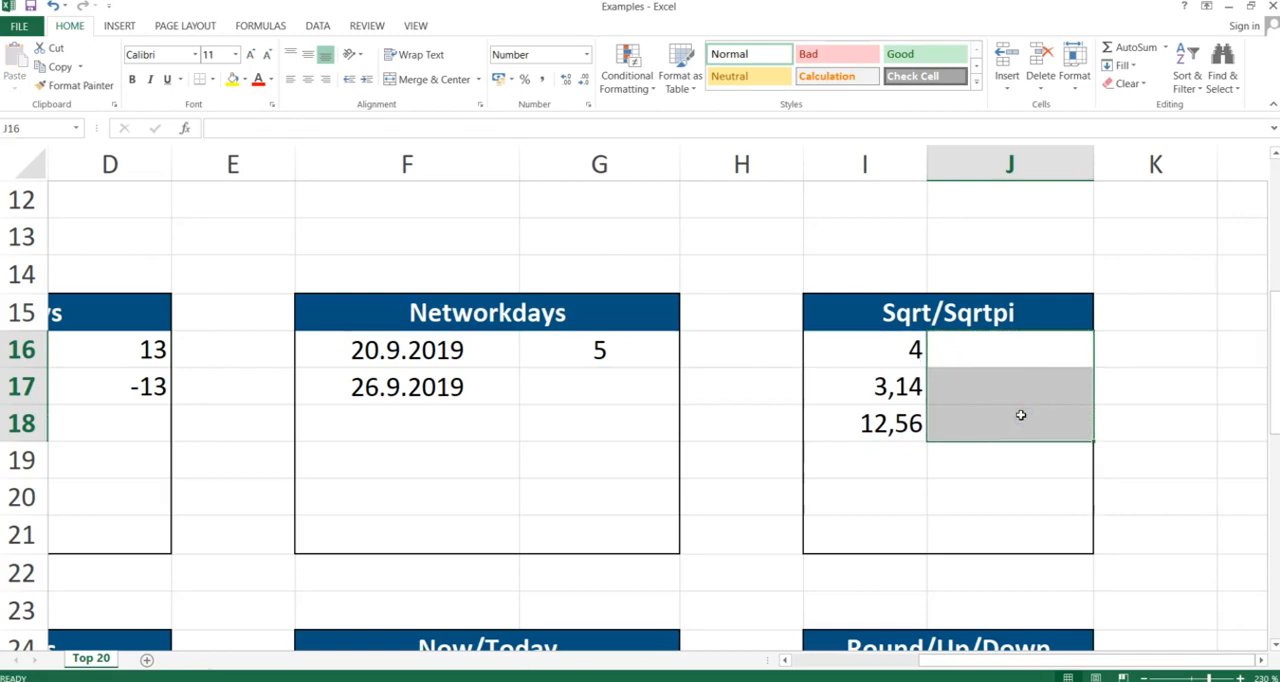
pyautogui.click(1033, 353)
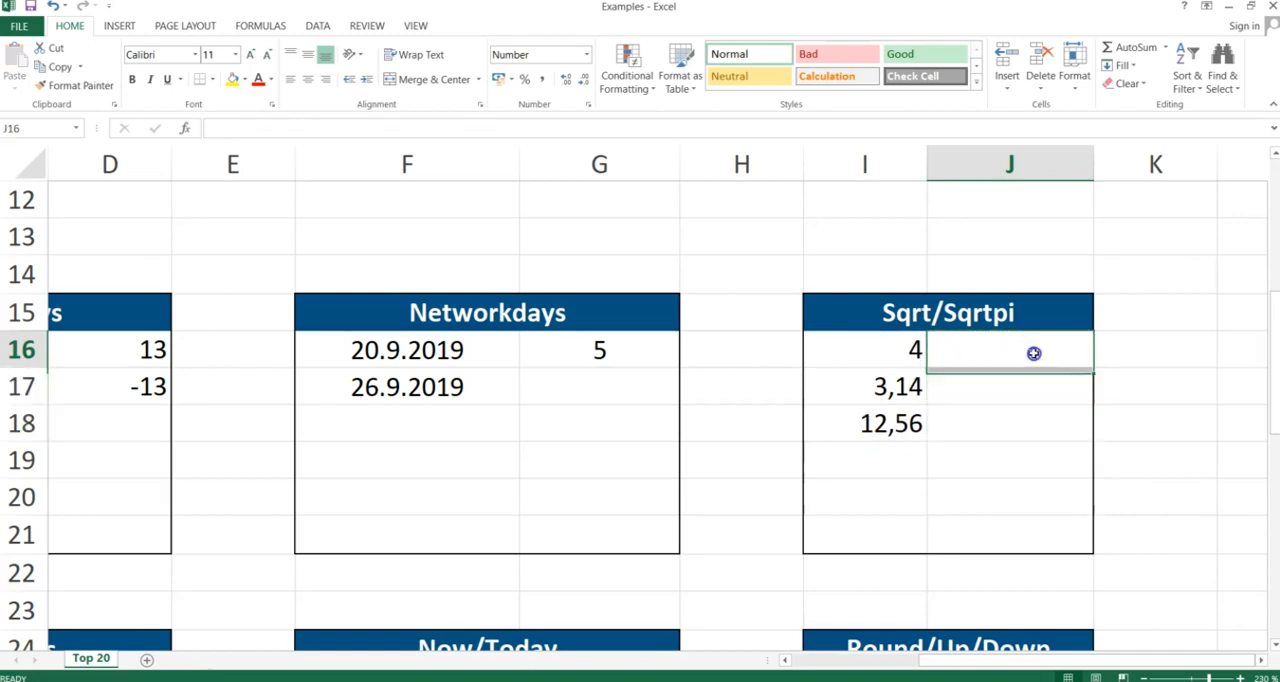
# - In J18, enter =sqrtpi(I18) to take the square root of 12,56 times pi
pyautogui.click(1016, 414)
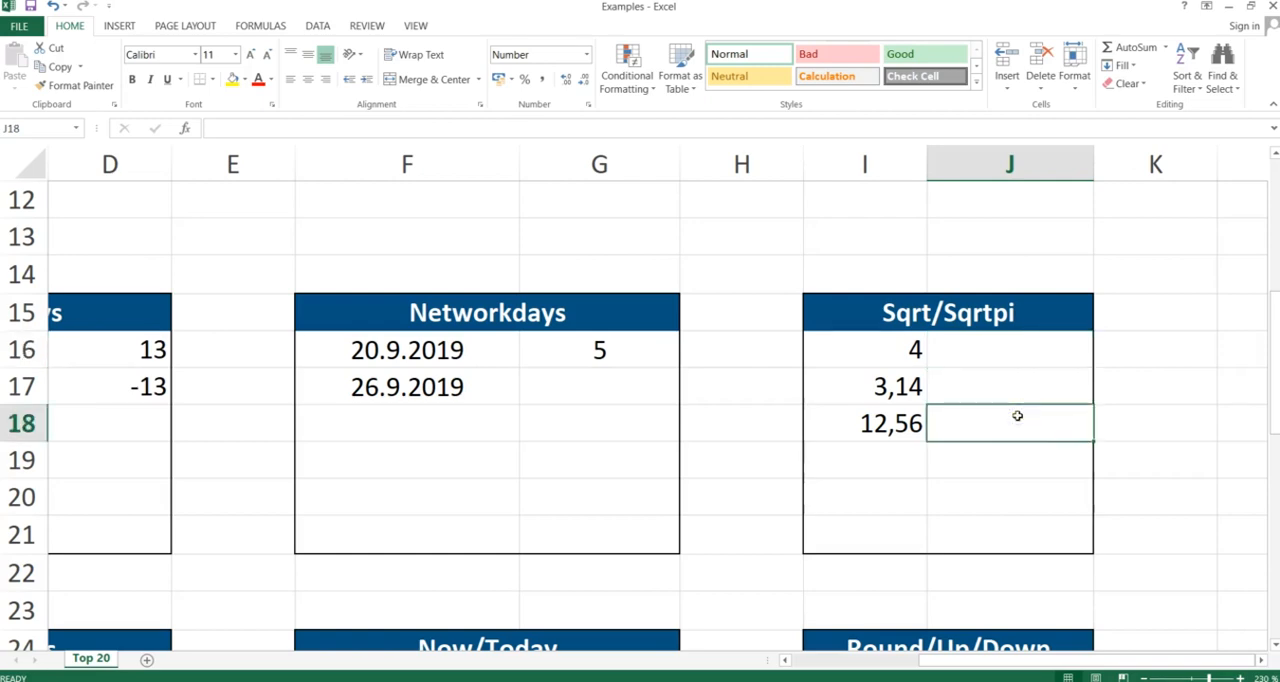
pyautogui.write('=sqrt')
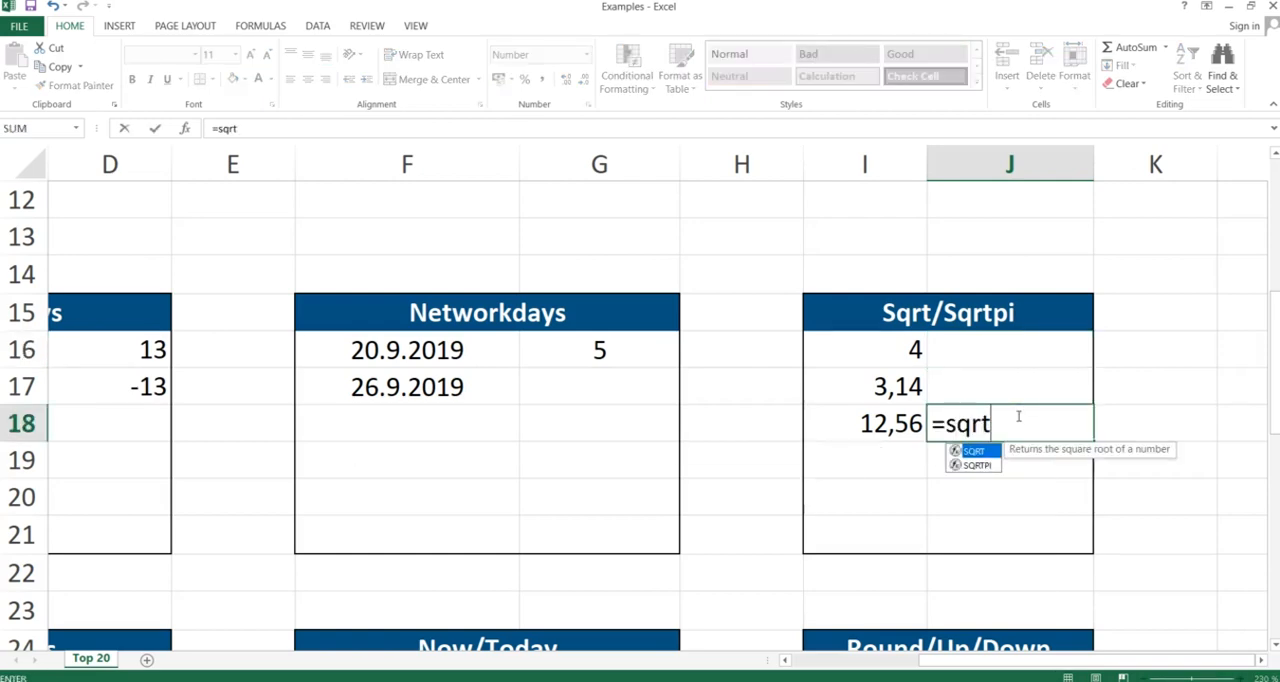
pyautogui.write('pi(')
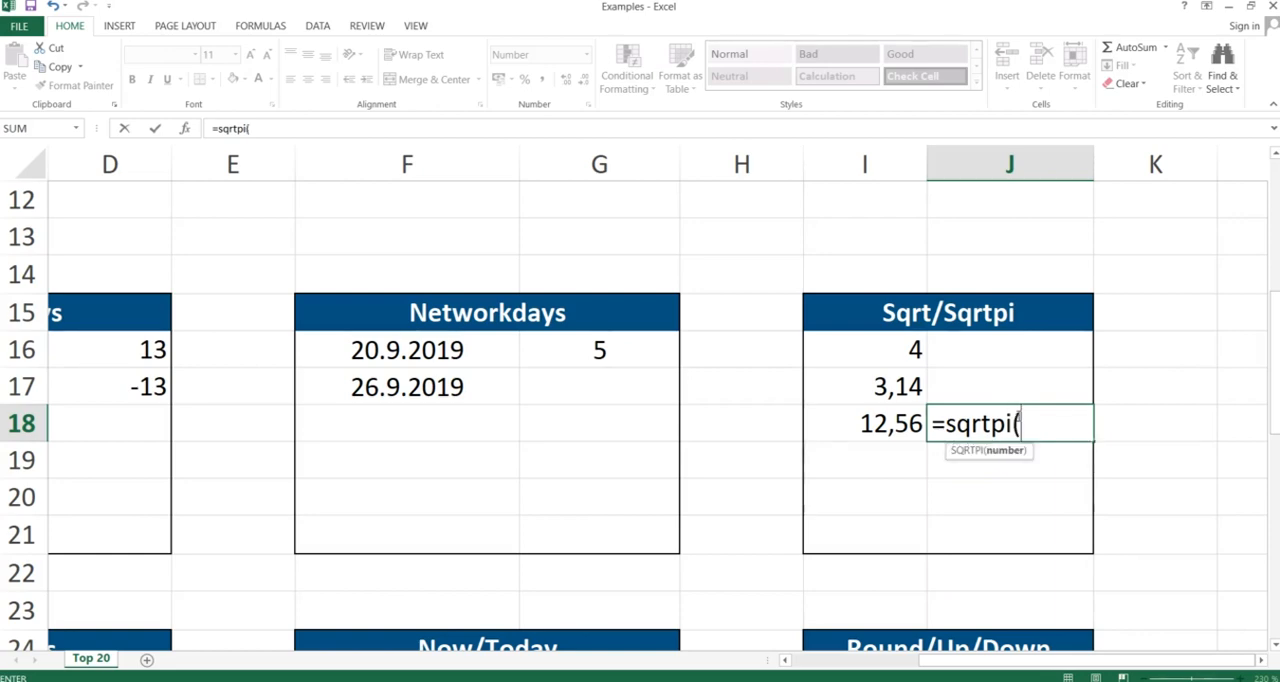
pyautogui.press('Left')
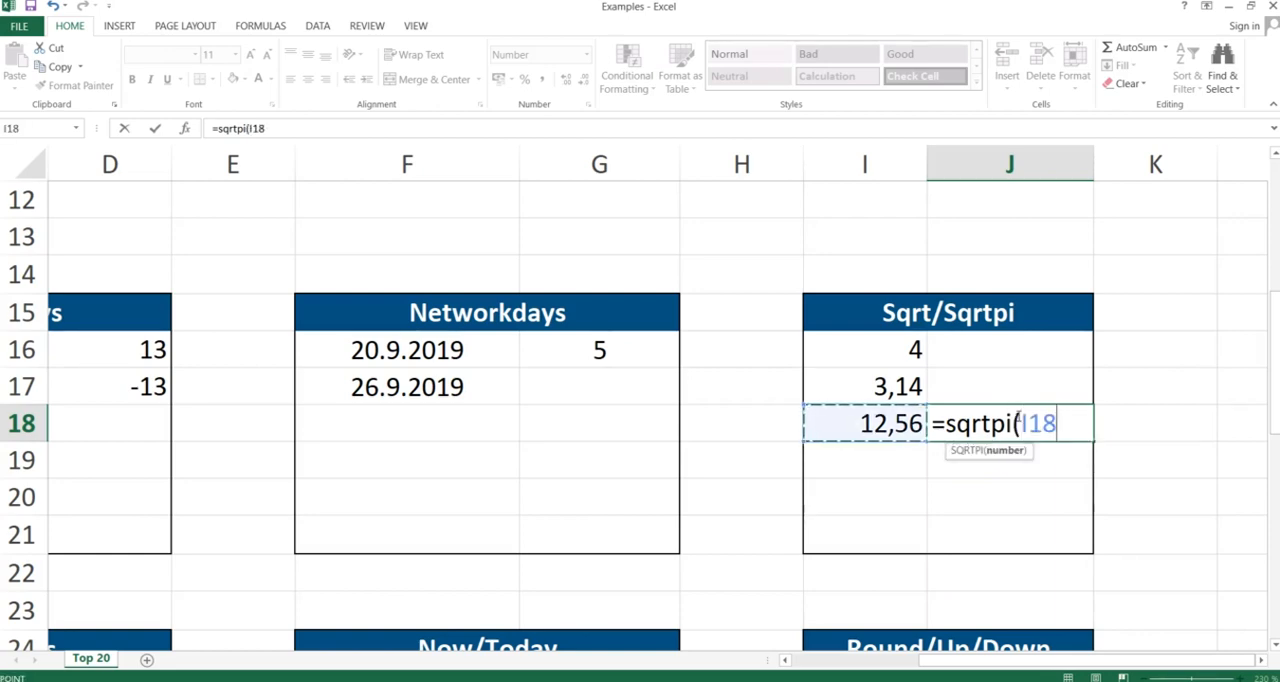
pyautogui.write(')')
pyautogui.press('Return')
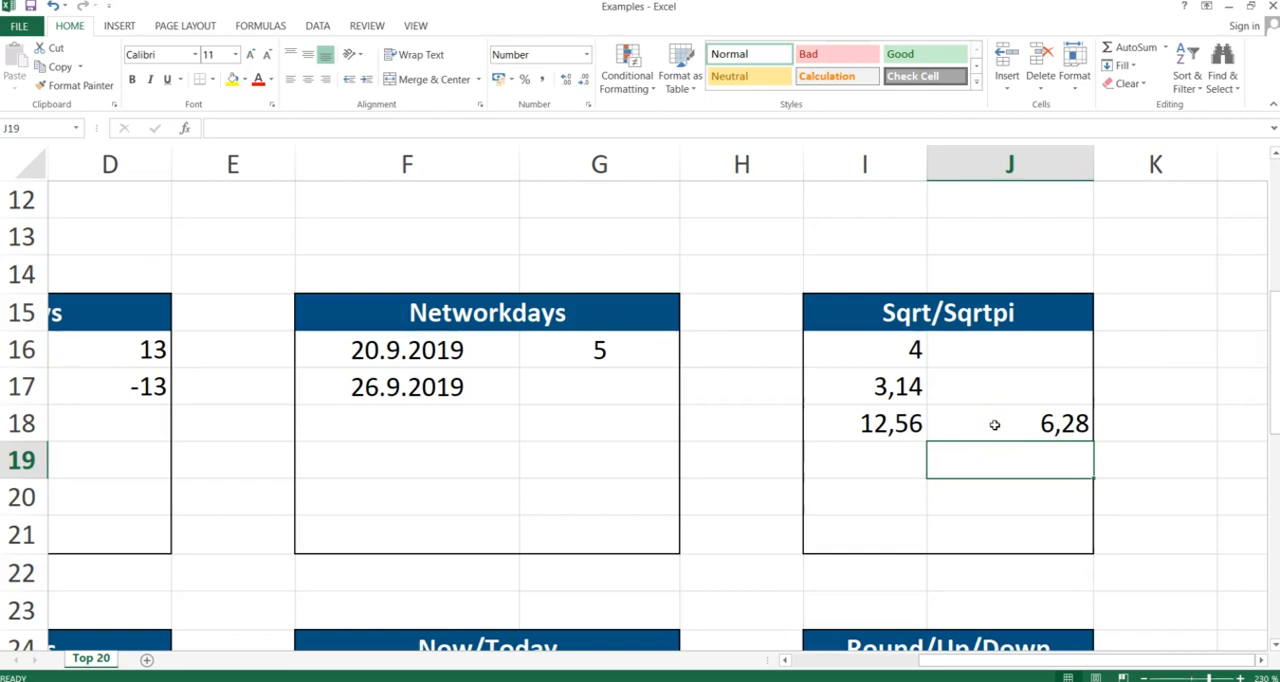
# - In I19, enter =I18*I17 to multiply 12,56 by 3,14
pyautogui.click(907, 459)
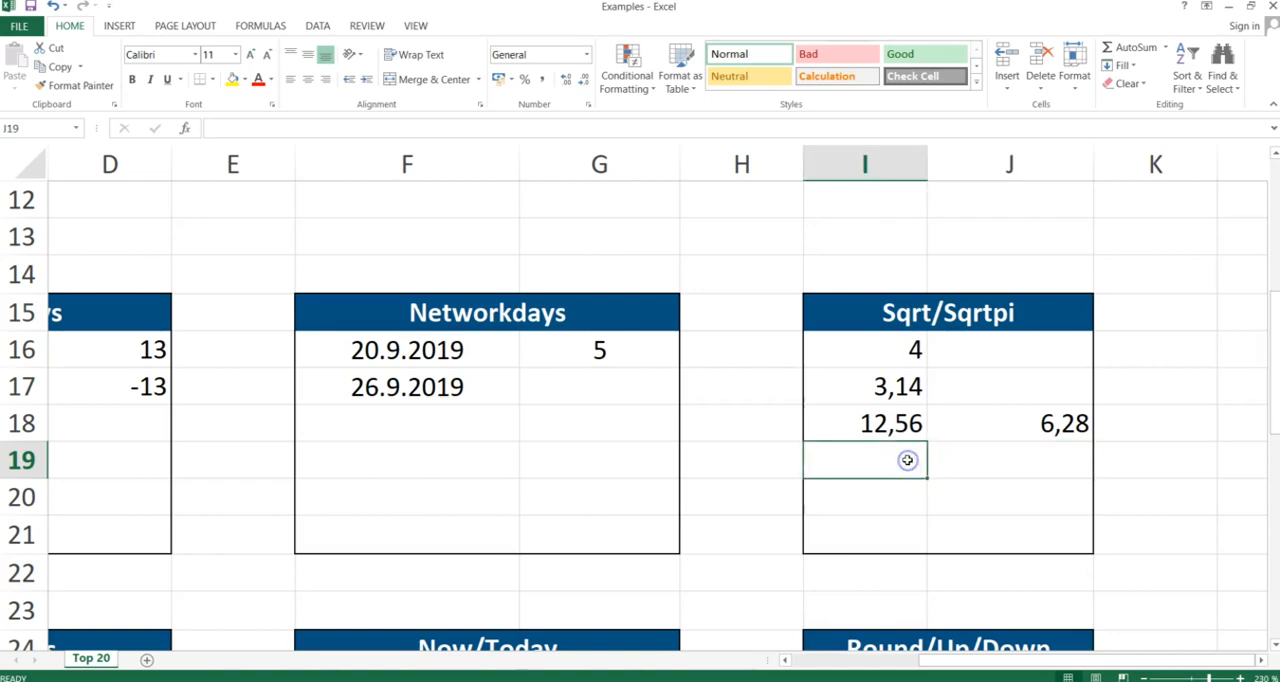
pyautogui.write('=')
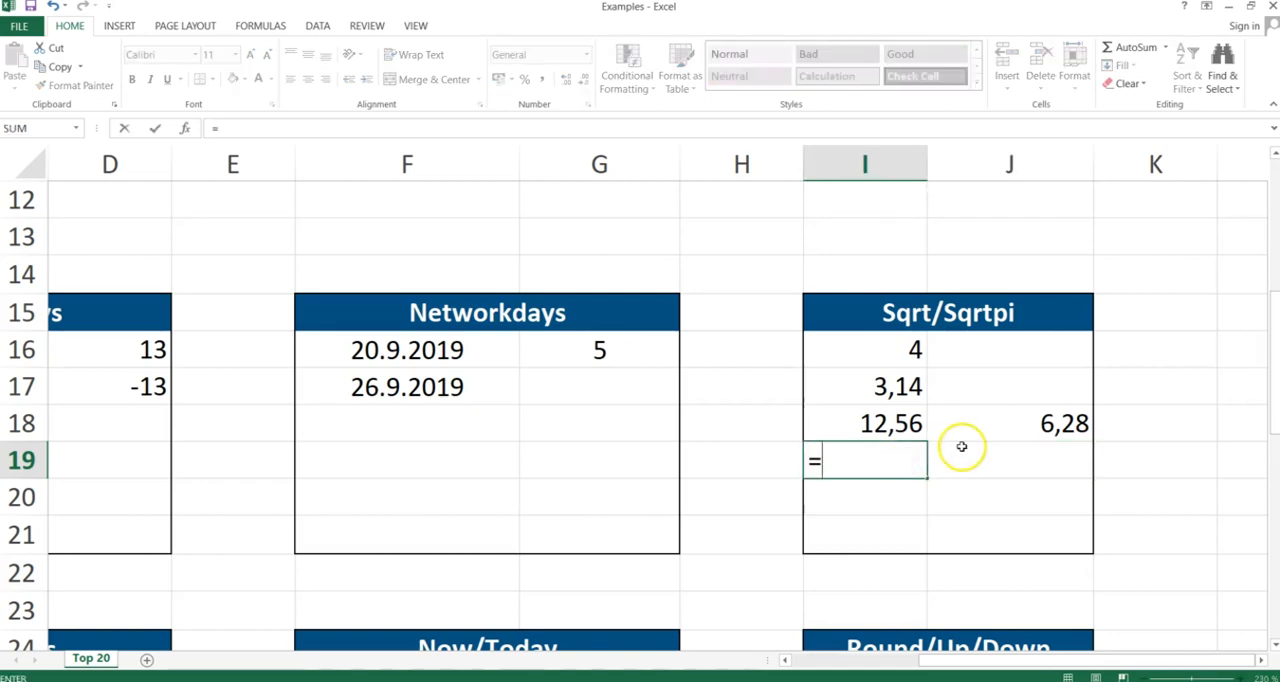
pyautogui.click(910, 425)
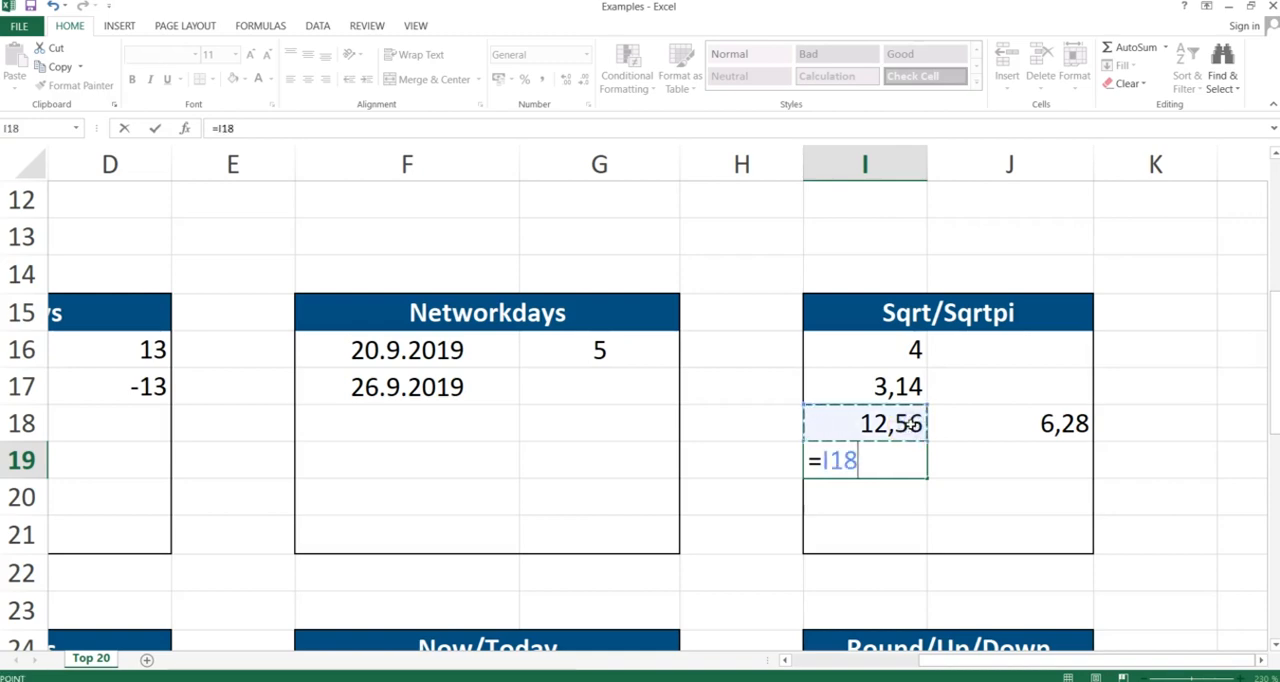
pyautogui.write('*')
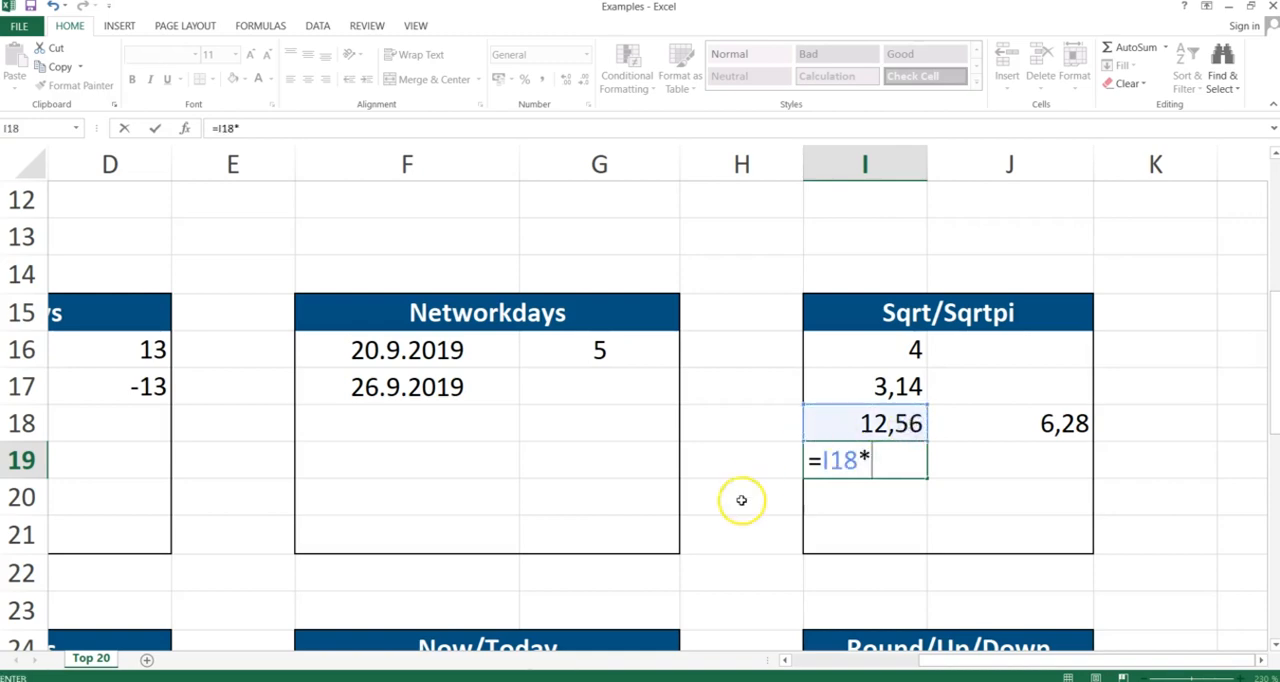
pyautogui.click(890, 386)
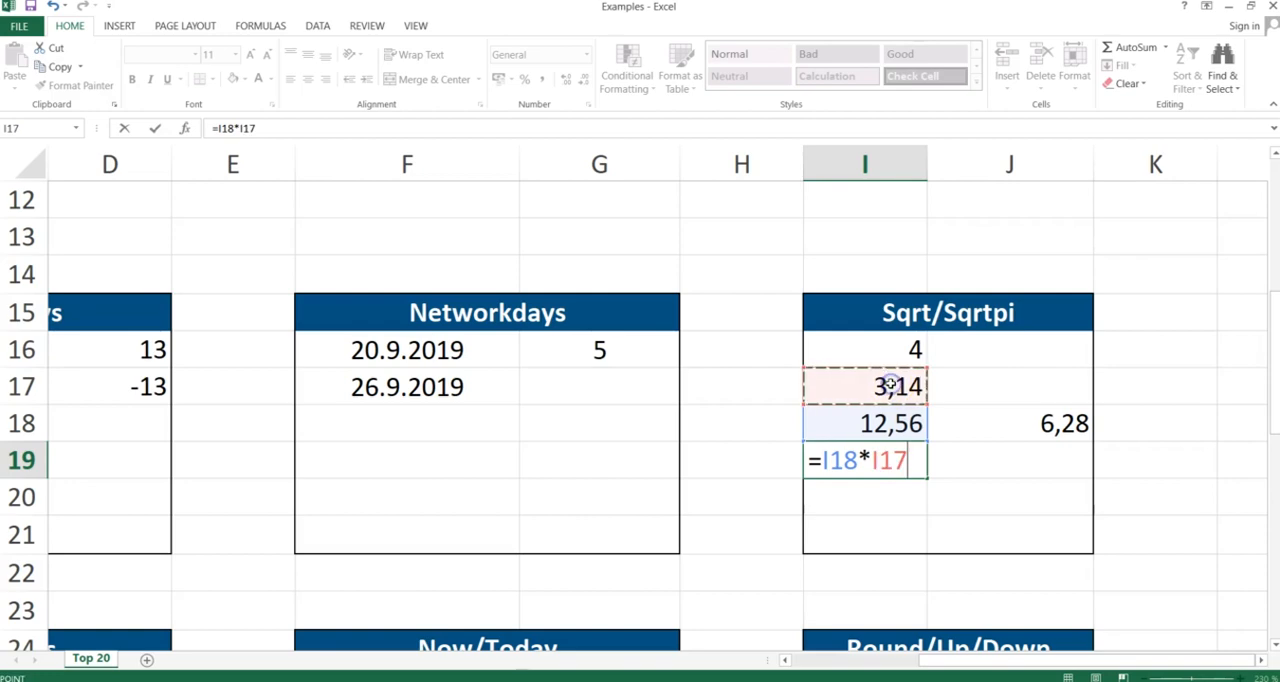
pyautogui.press('Return')
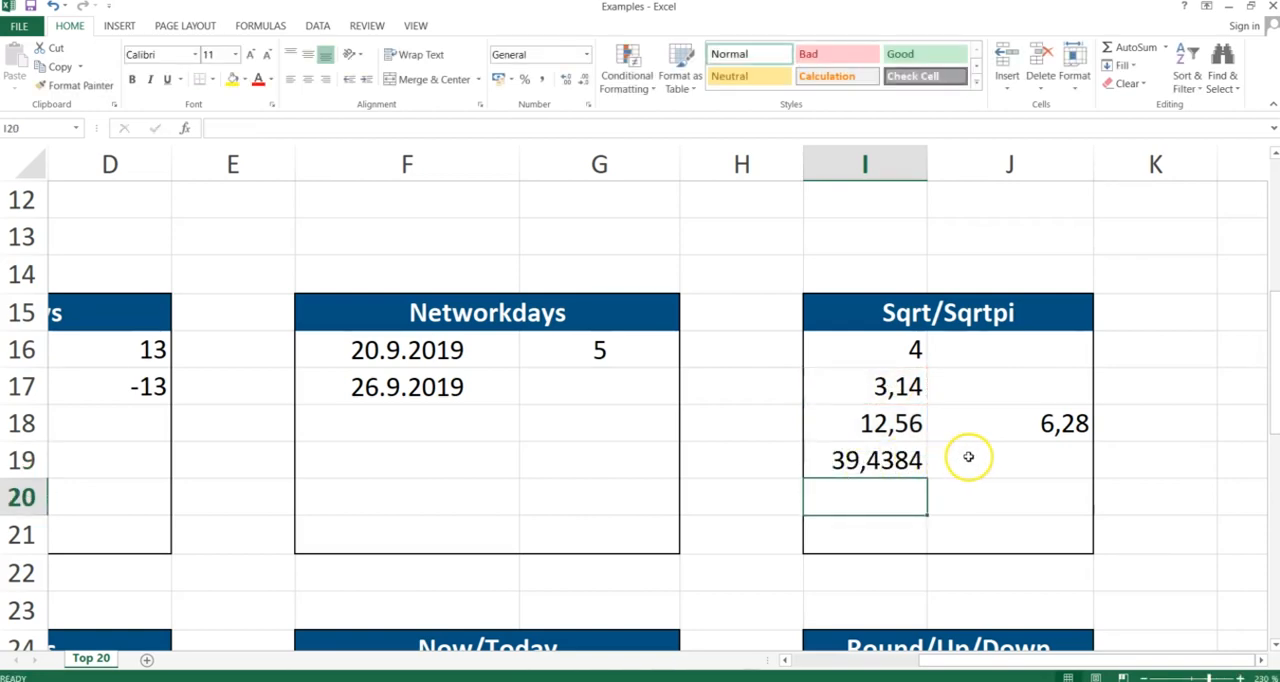
# - In J19, enter =sqrt(I19) to take the square root of the product
pyautogui.click(968, 456)
pyautogui.write('=sq')
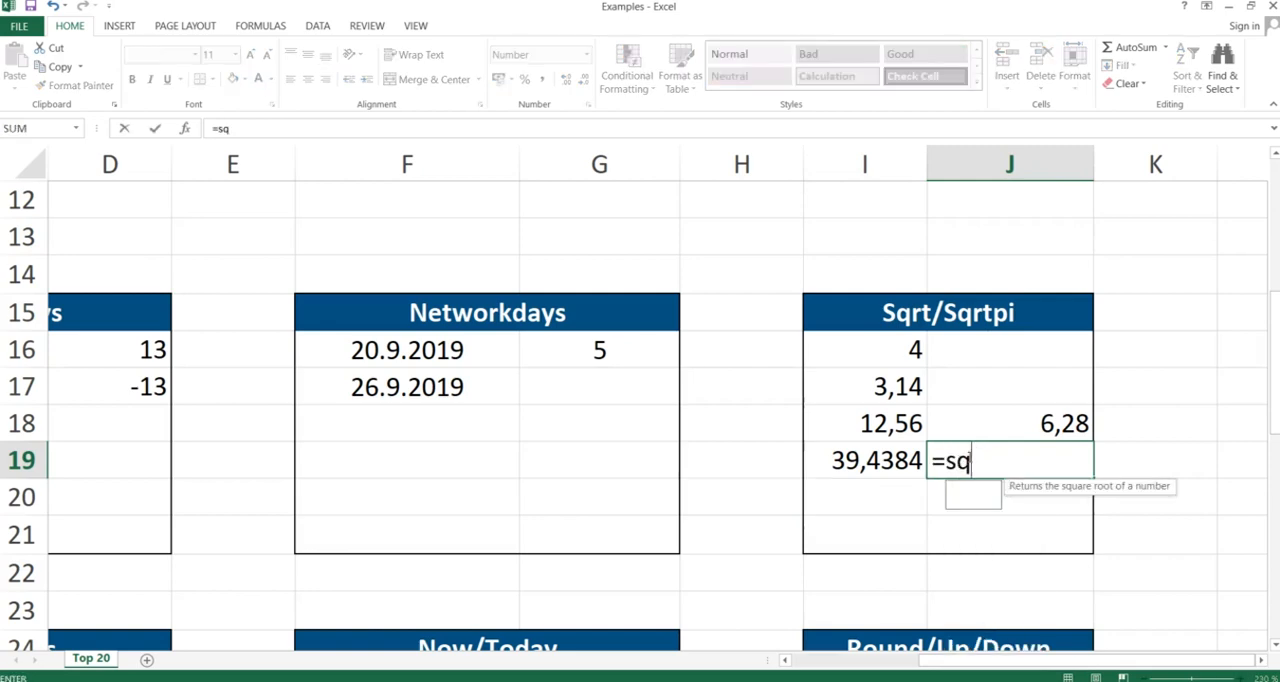
pyautogui.write('rt(')
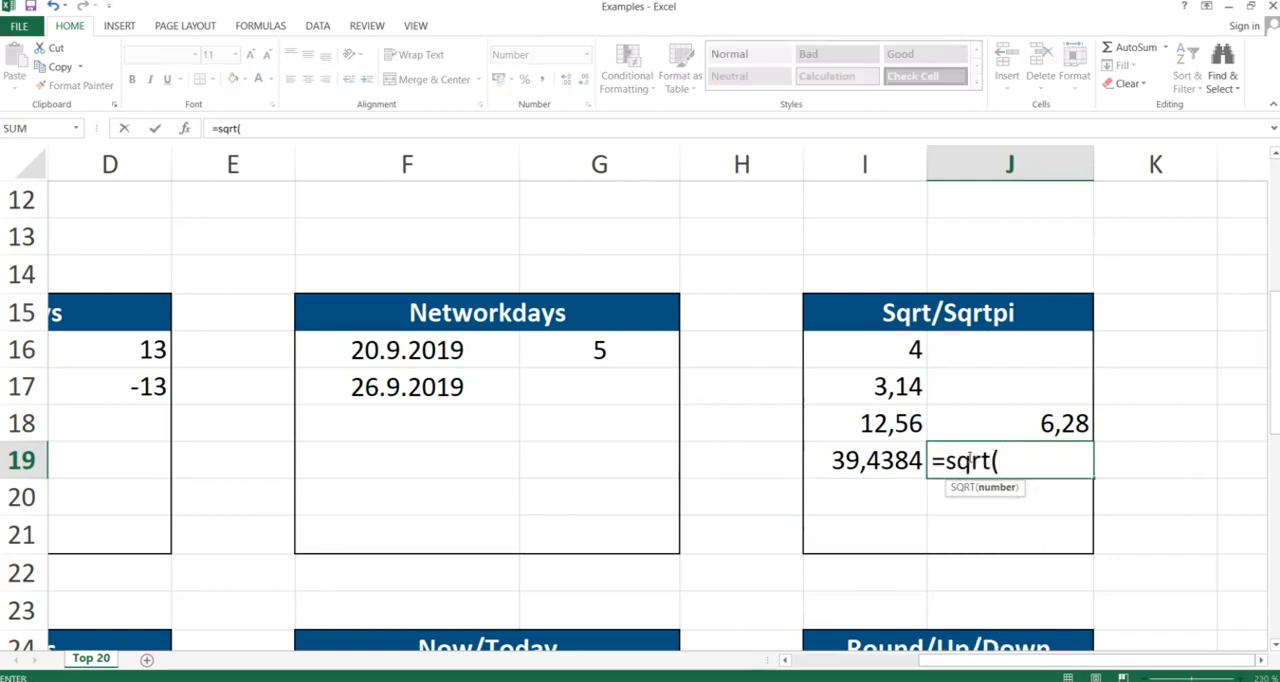
pyautogui.click(875, 460)
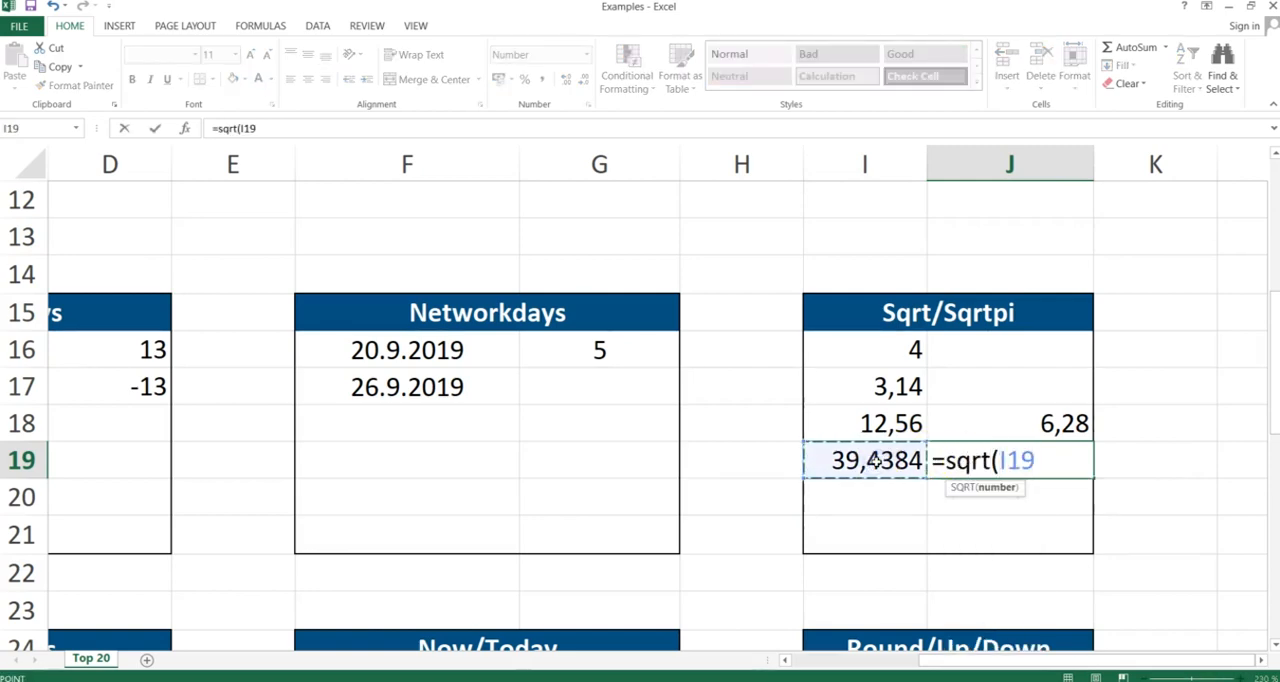
pyautogui.write(')')
pyautogui.press('Return')
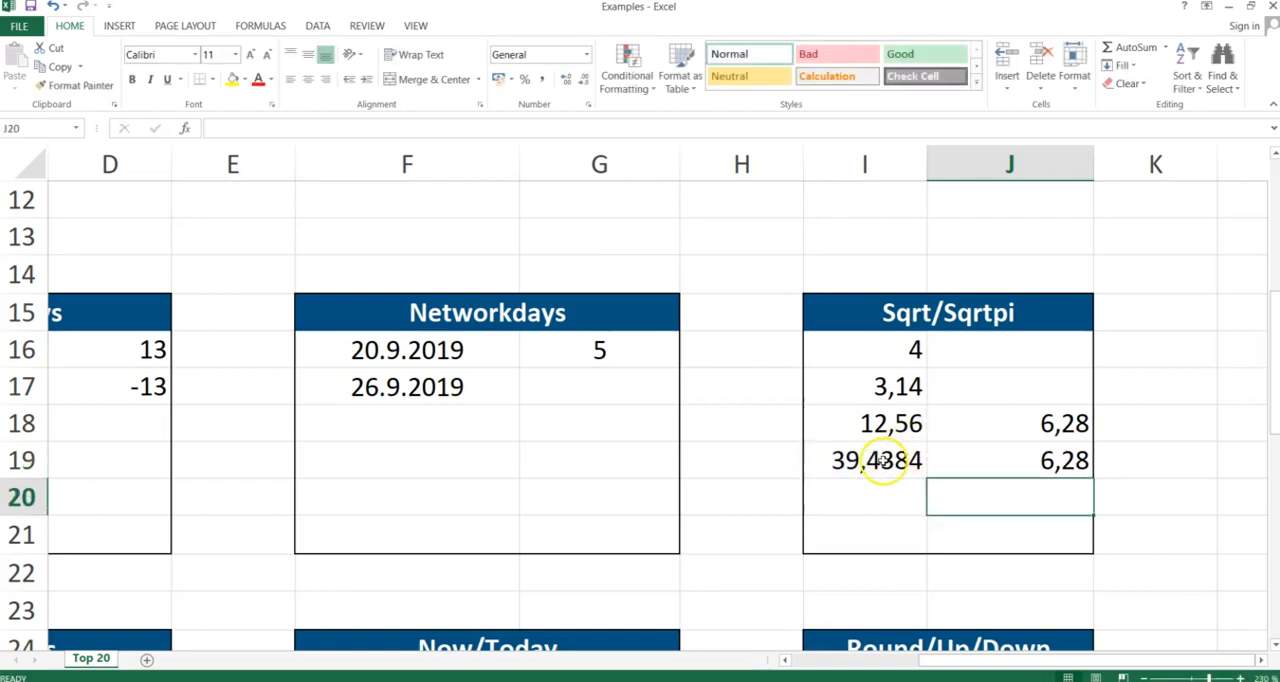
# - Clear the product and square-root formulas from I19 and J19
pyautogui.click(884, 464)
pyautogui.moveTo(920, 449); pyautogui.dragTo(966, 448)
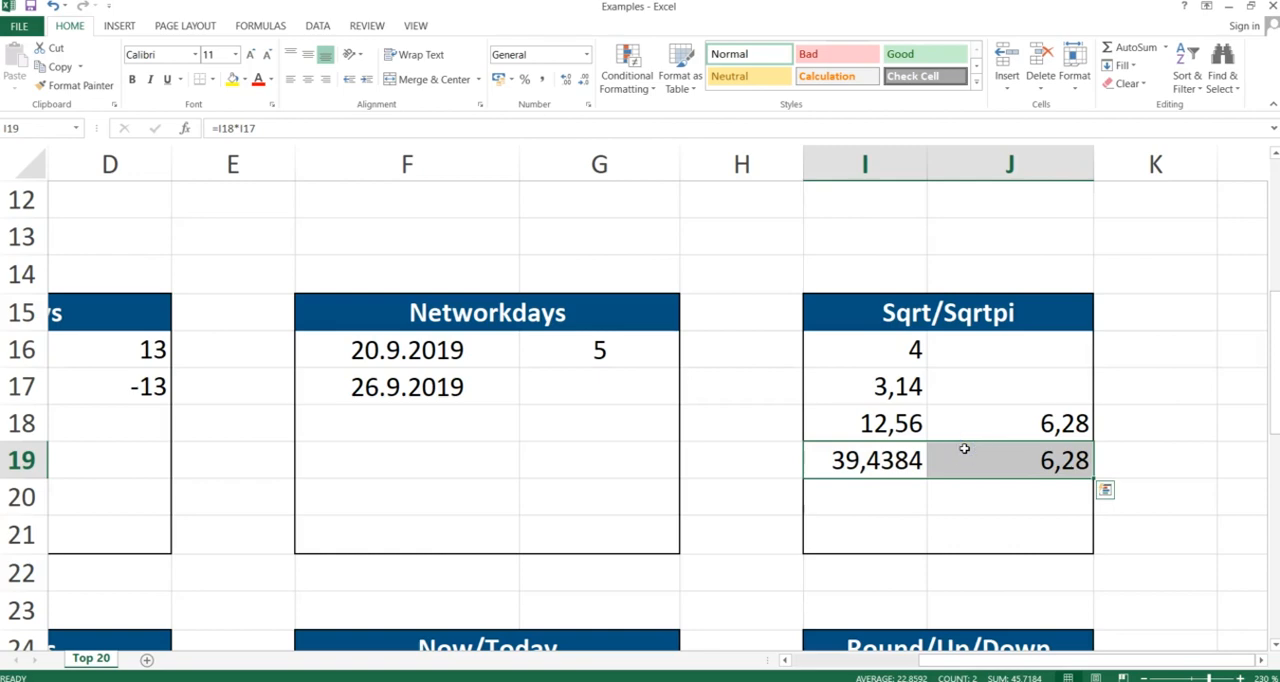
pyautogui.press('Delete')
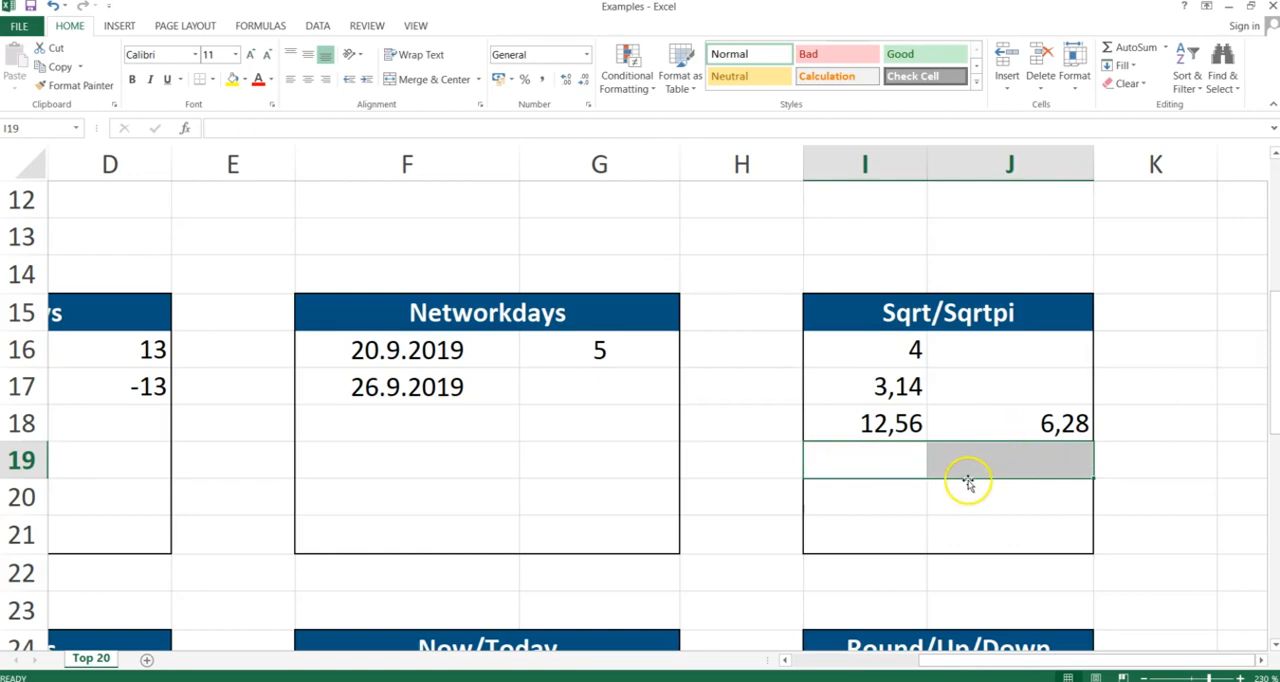
# - Switch to the slide presentation, advance to the Abs slide, and return to the workbook
pyautogui.hotkey('alt', 'Tab')
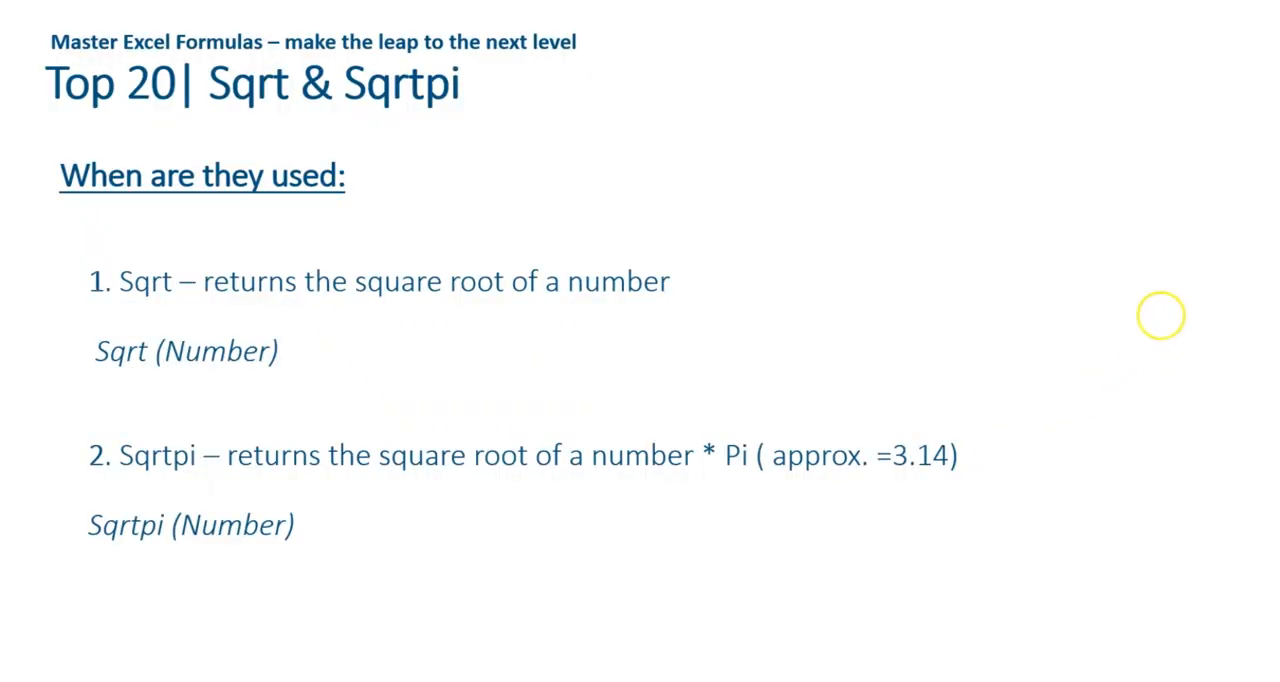
pyautogui.press('Right')
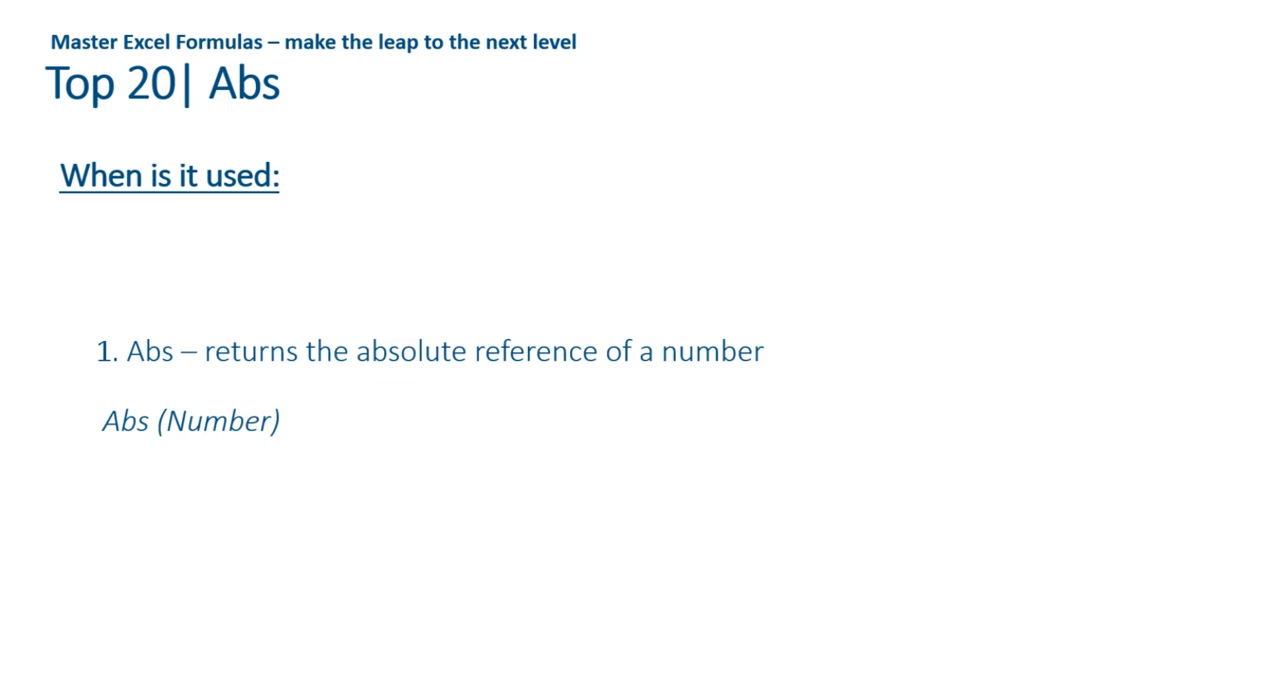
pyautogui.hotkey('alt', 'Tab')
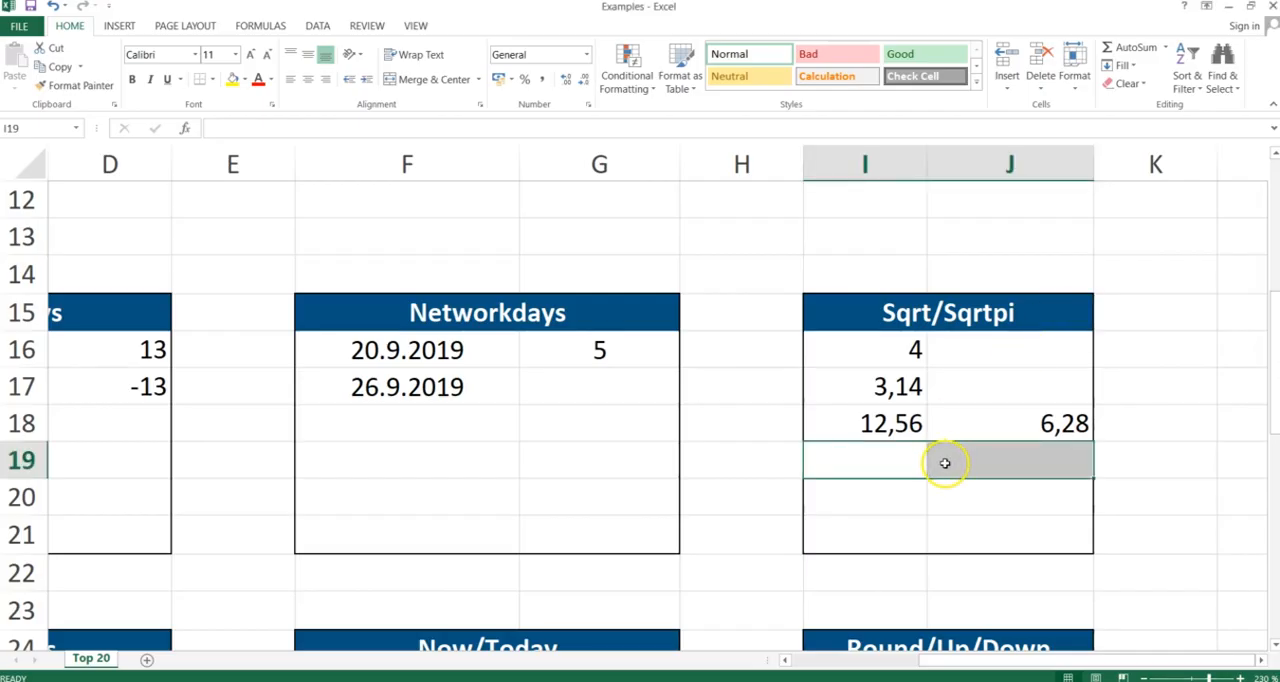
# - In D25, enter =abs(C25) to return the absolute value of the first number in the Abs table
pyautogui.click(925, 461)
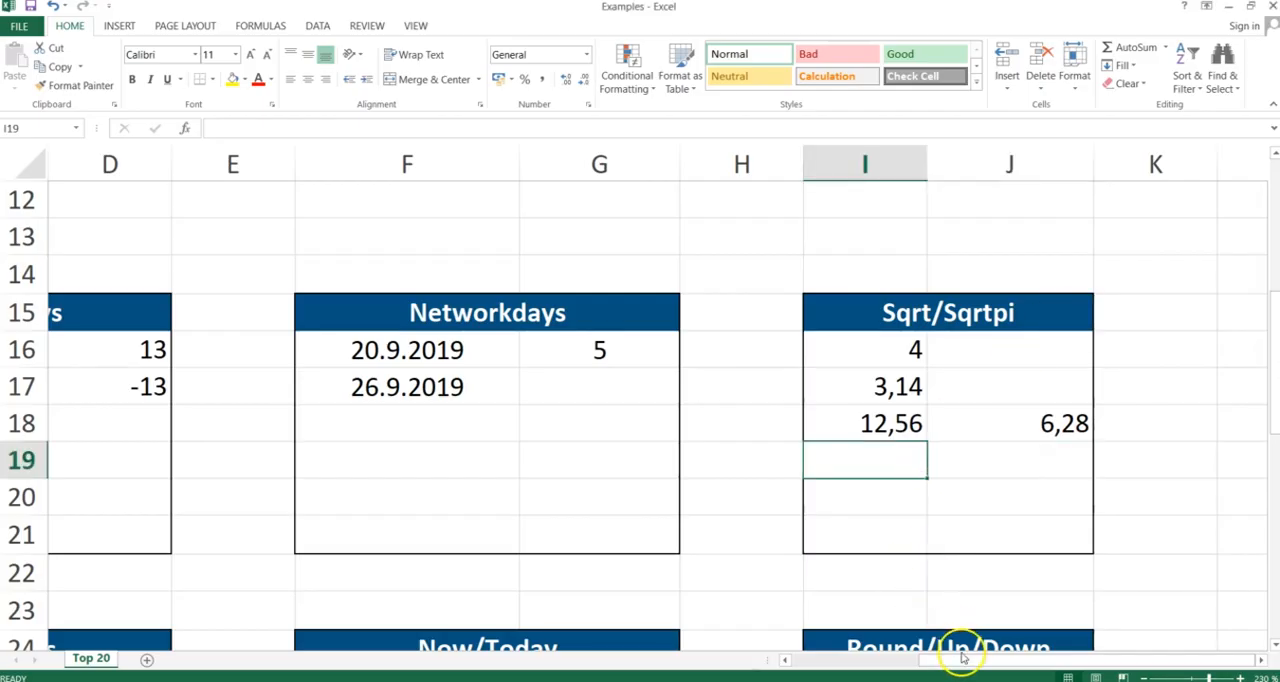
pyautogui.moveTo(962, 660); pyautogui.dragTo(870, 660)
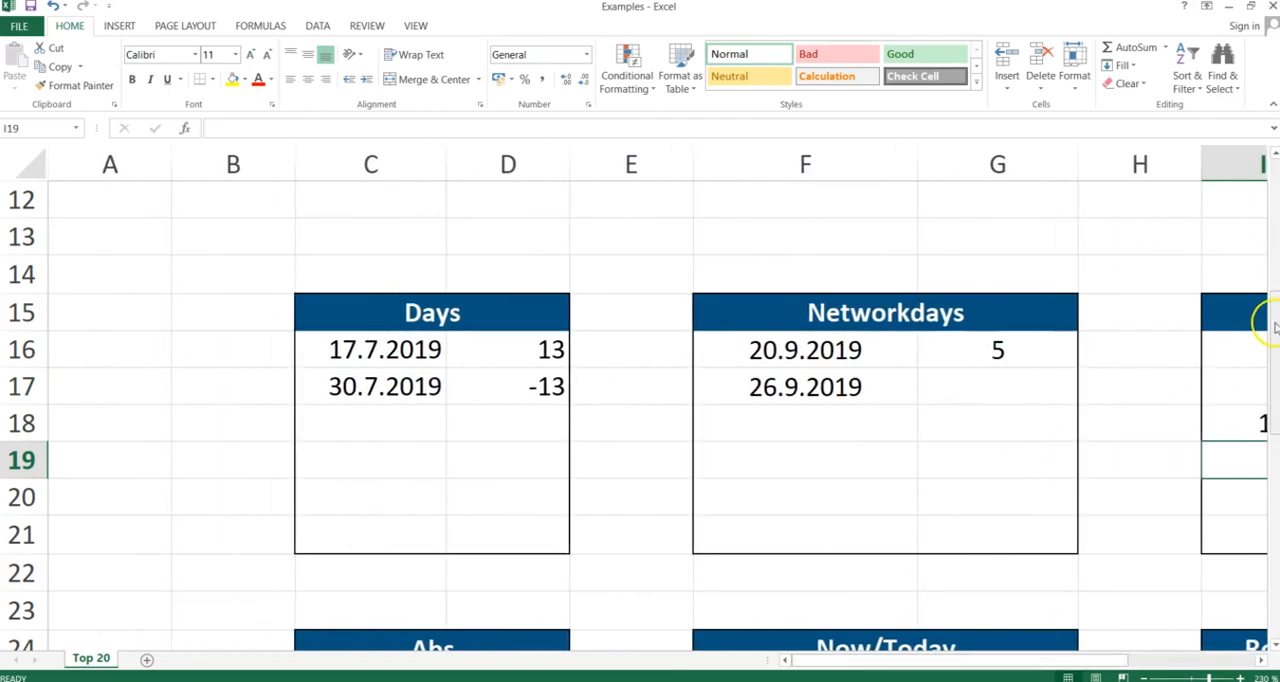
pyautogui.moveTo(1272, 320); pyautogui.dragTo(1272, 408)
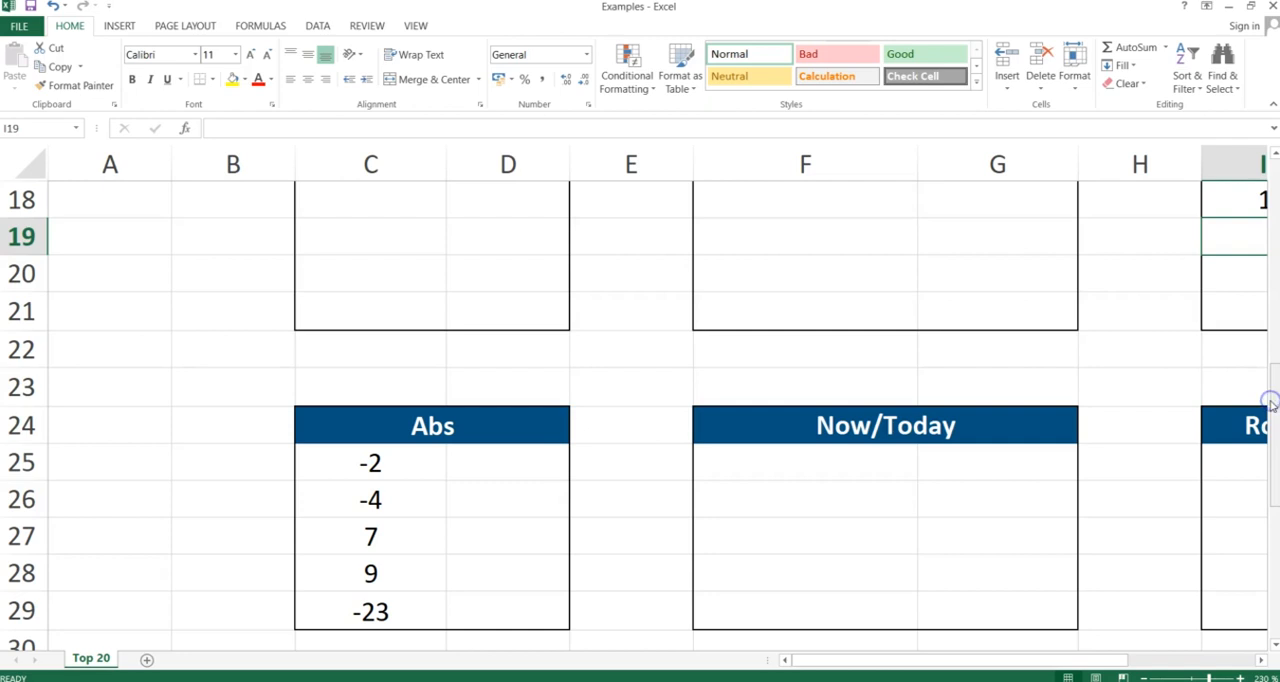
pyautogui.click(498, 467)
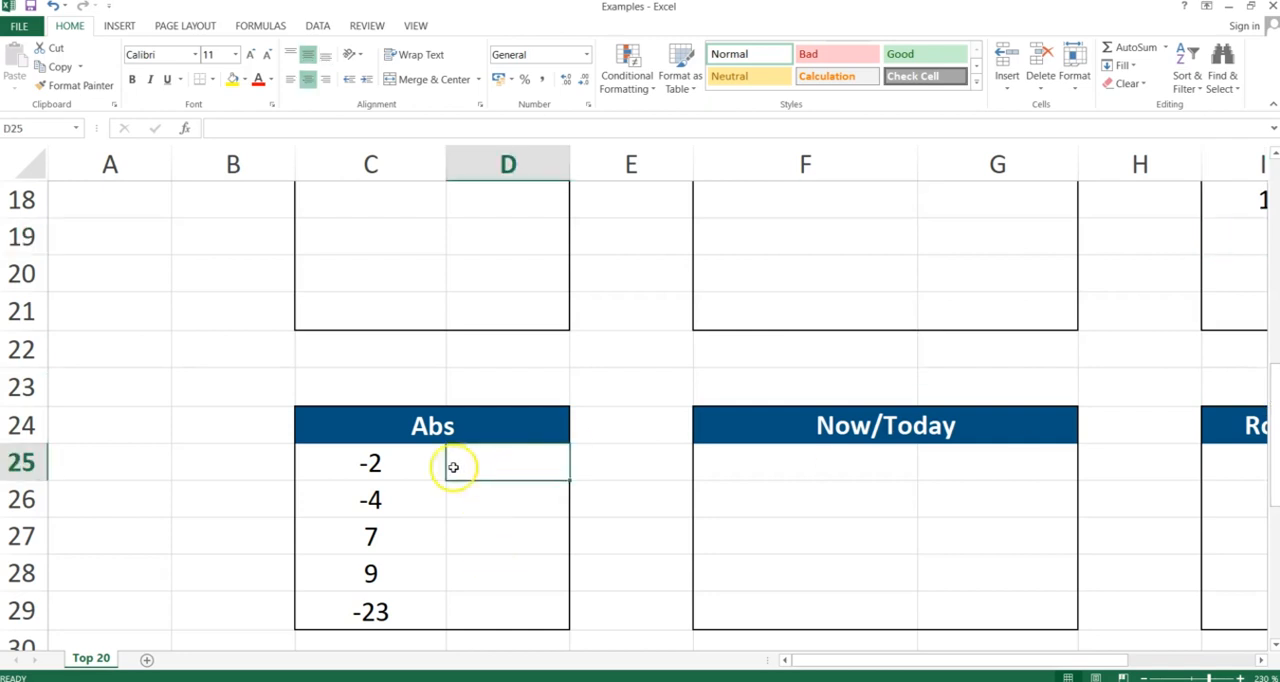
pyautogui.moveTo(415, 463); pyautogui.dragTo(421, 610)
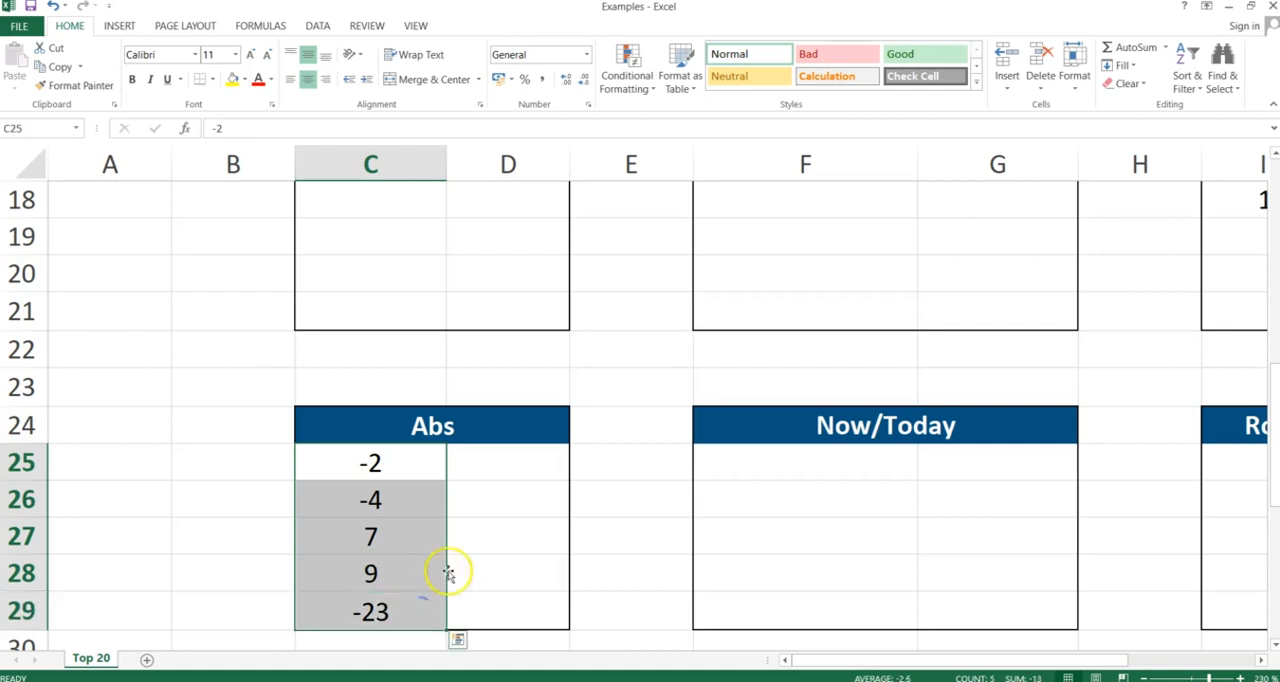
pyautogui.click(495, 452)
pyautogui.write('=')
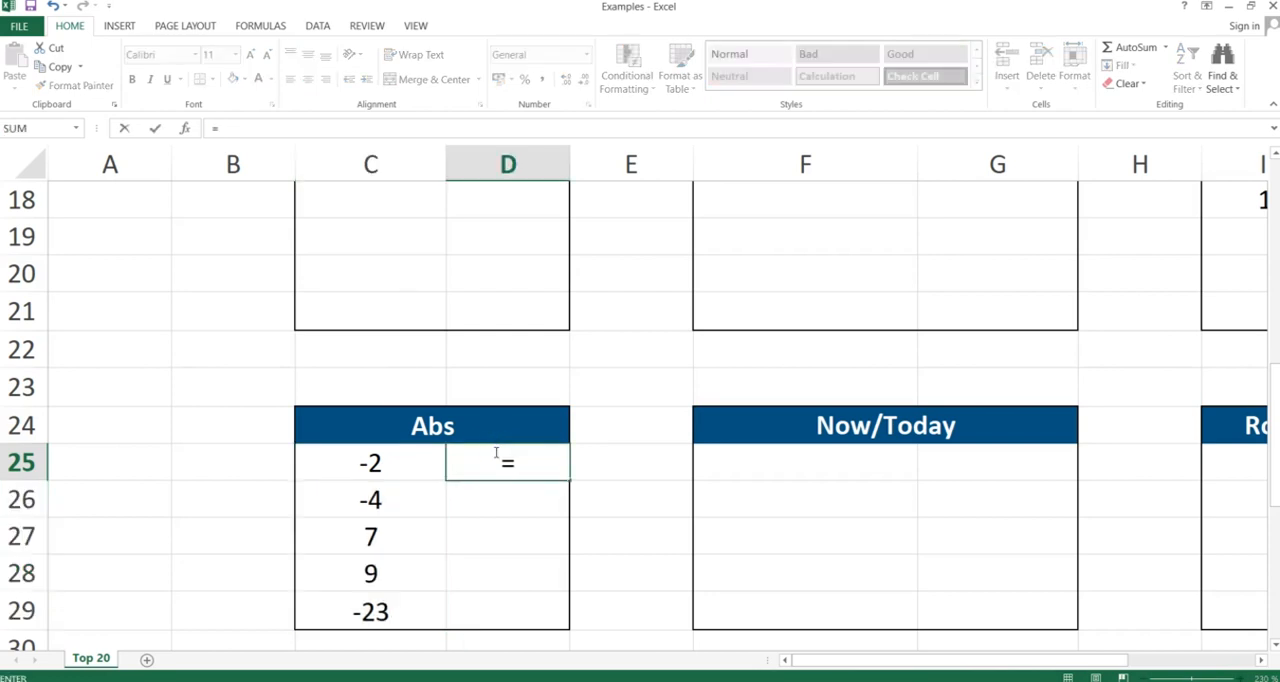
pyautogui.write('abs(')
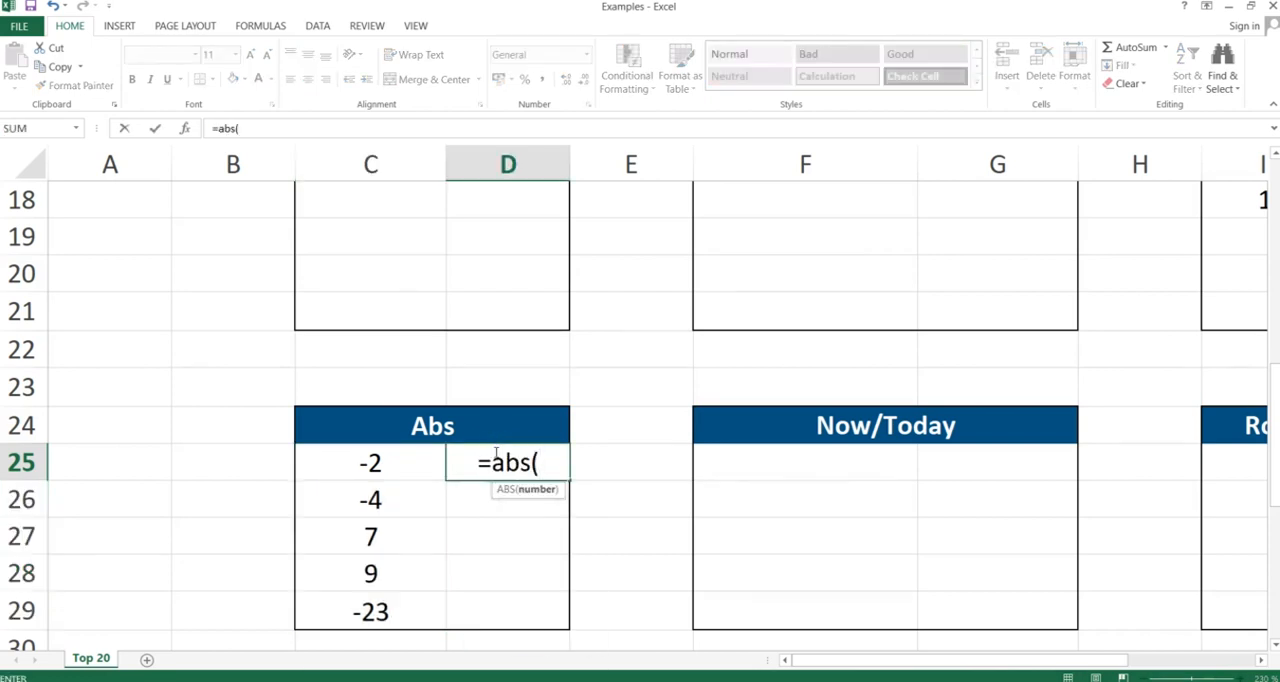
pyautogui.click(379, 460)
pyautogui.write(')')
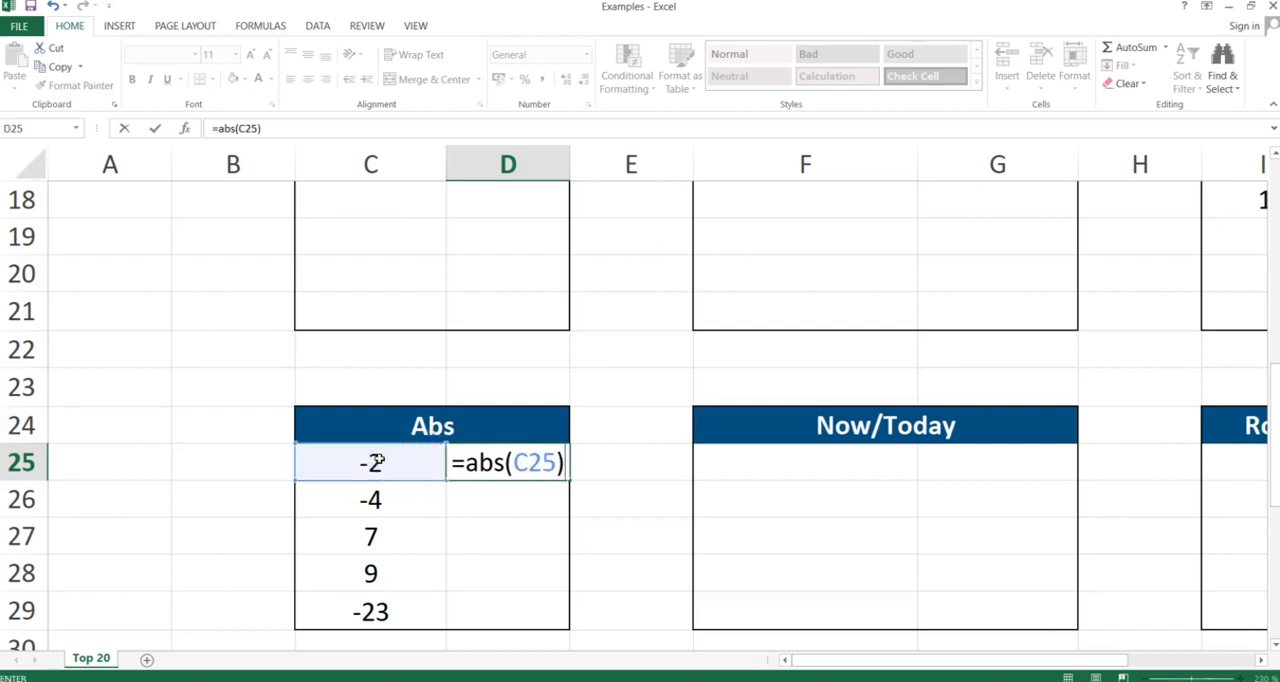
pyautogui.press('Return')
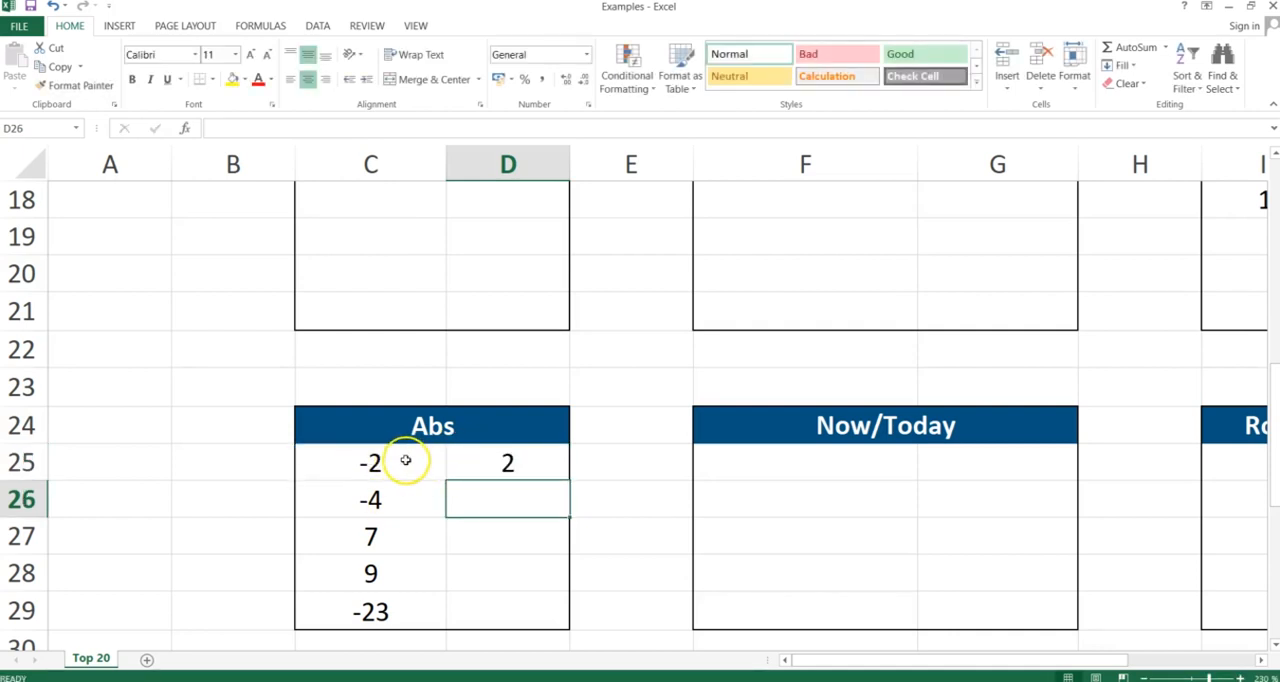
# - Copy the ABS formula from D25 and paste it as formulas only into D26:D29
pyautogui.click(507, 462)
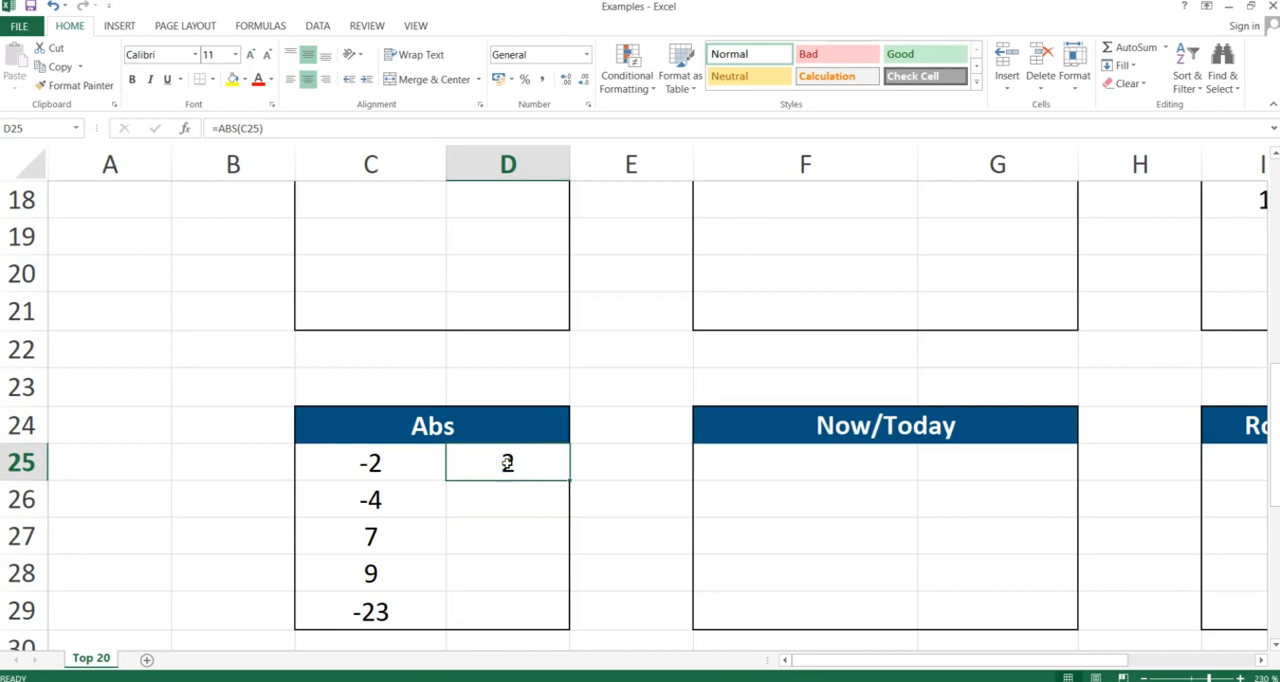
pyautogui.hotkey('ctrl', 'c')
pyautogui.moveTo(507, 499); pyautogui.dragTo(507, 611)
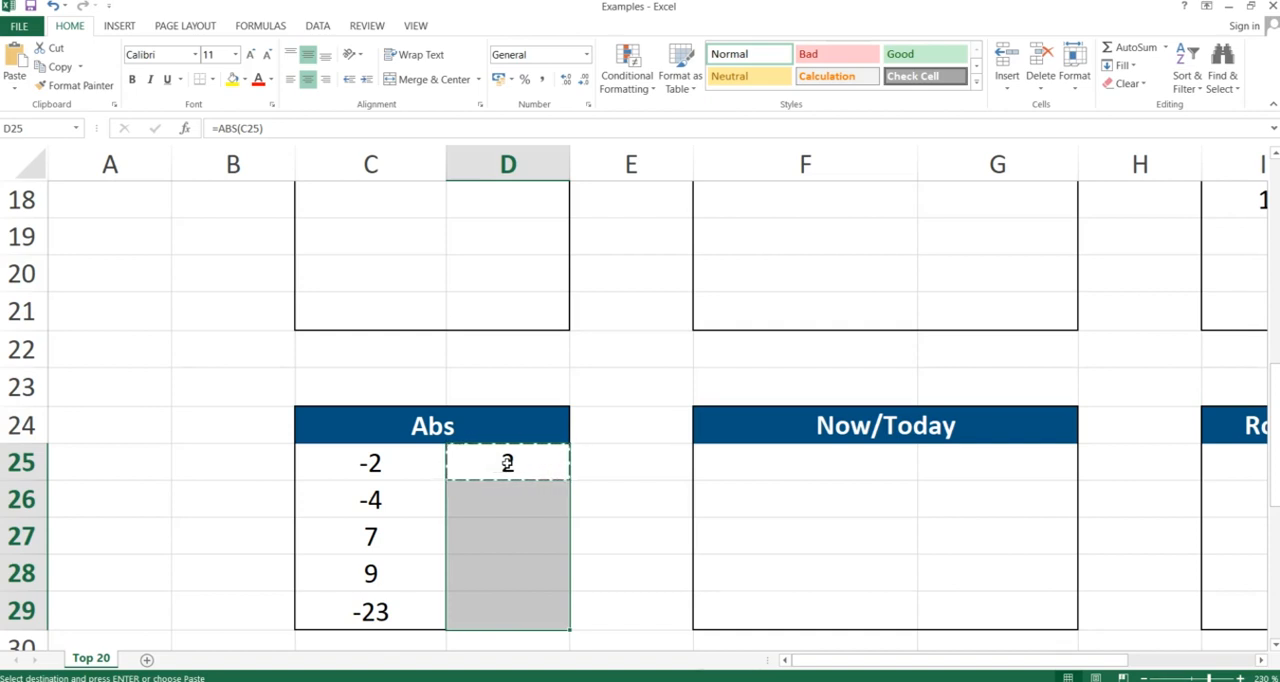
pyautogui.hotkey('ctrl', 'alt', 'v')
pyautogui.press('f')
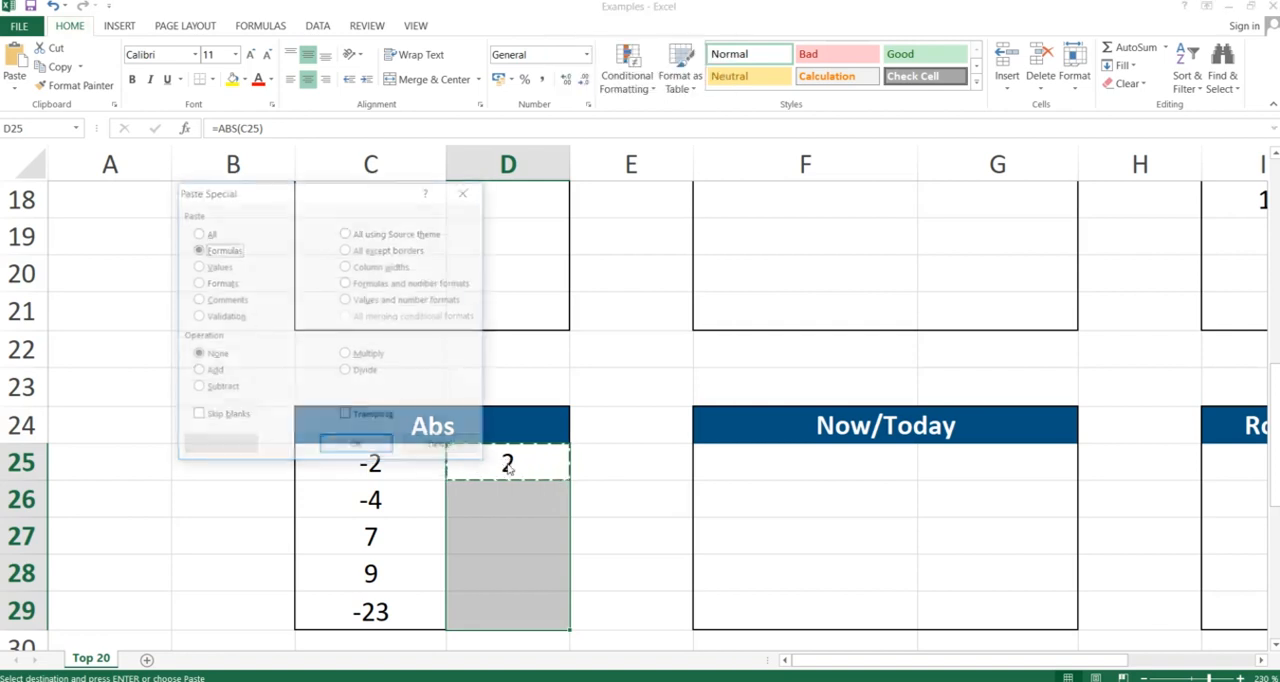
pyautogui.press('Return')
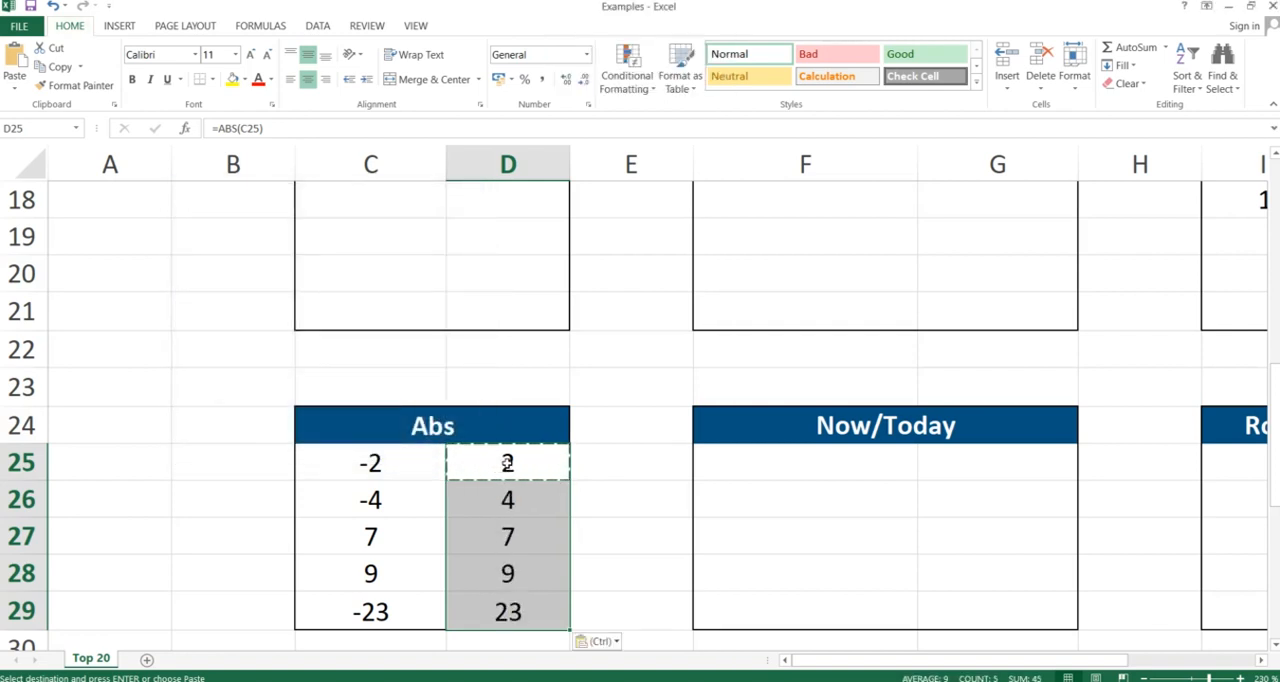
# - Select the original numbers and their ABS results to compare them
pyautogui.moveTo(370, 540); pyautogui.dragTo(497, 565)
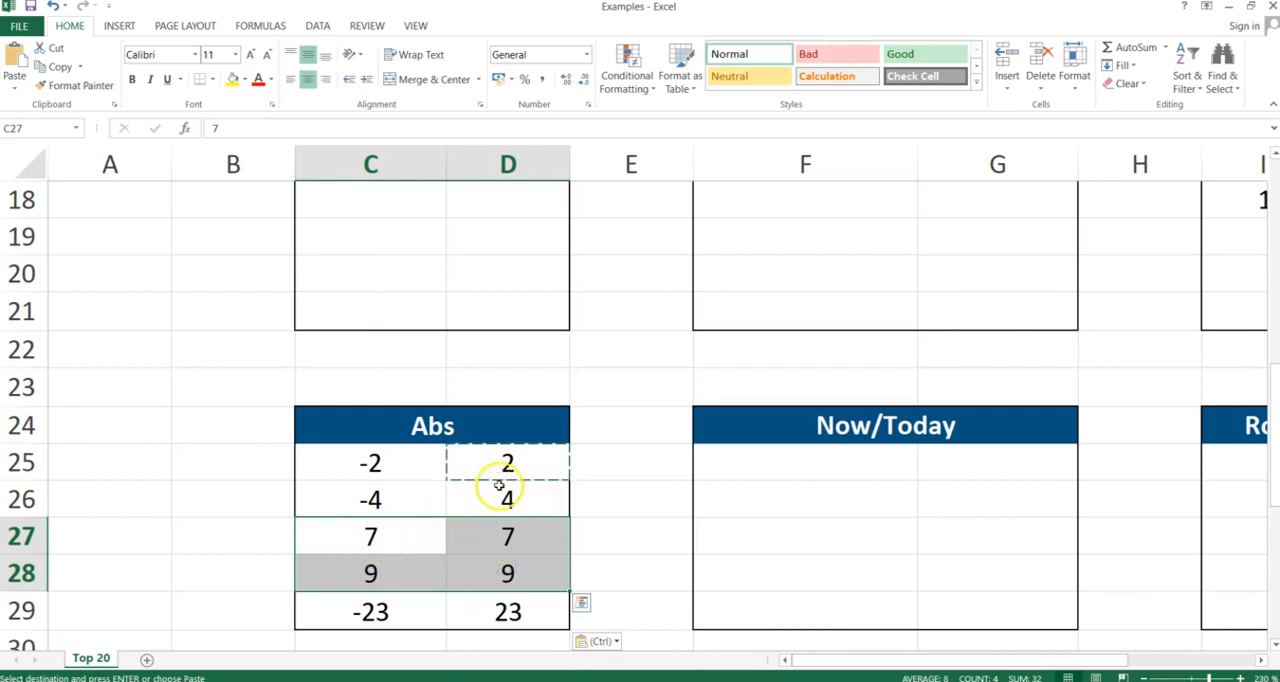
pyautogui.moveTo(499, 470); pyautogui.dragTo(500, 605)
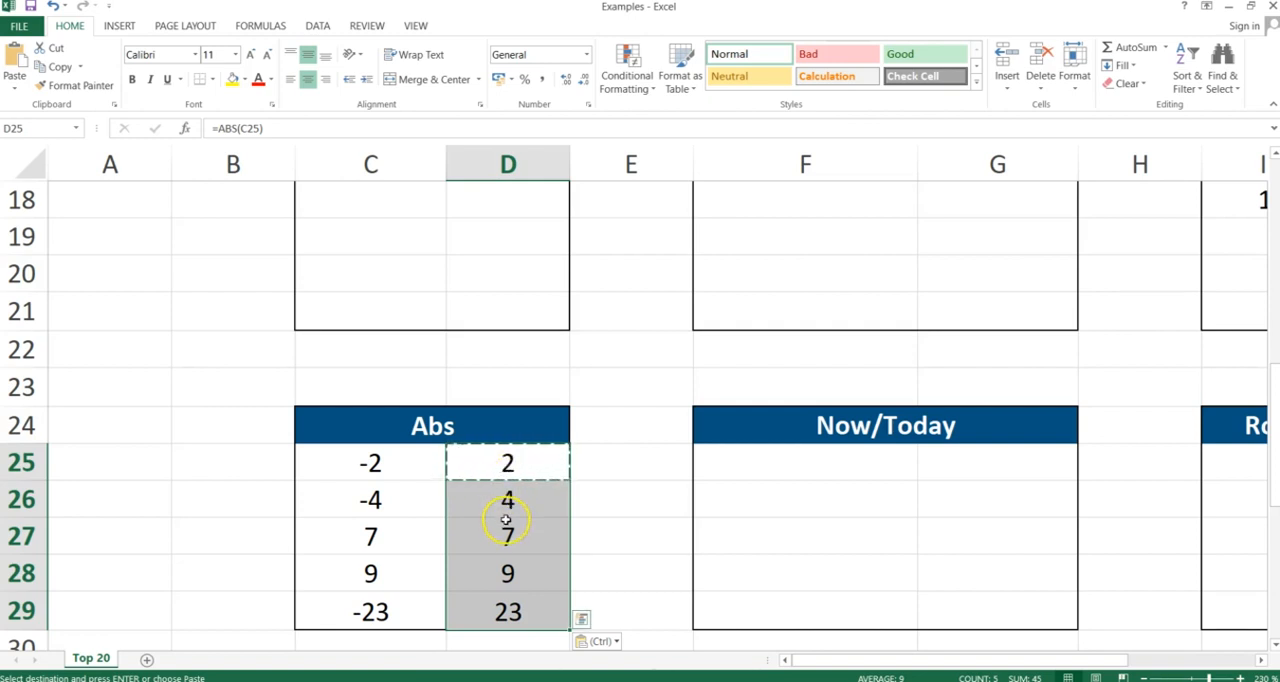
pyautogui.click(532, 484)
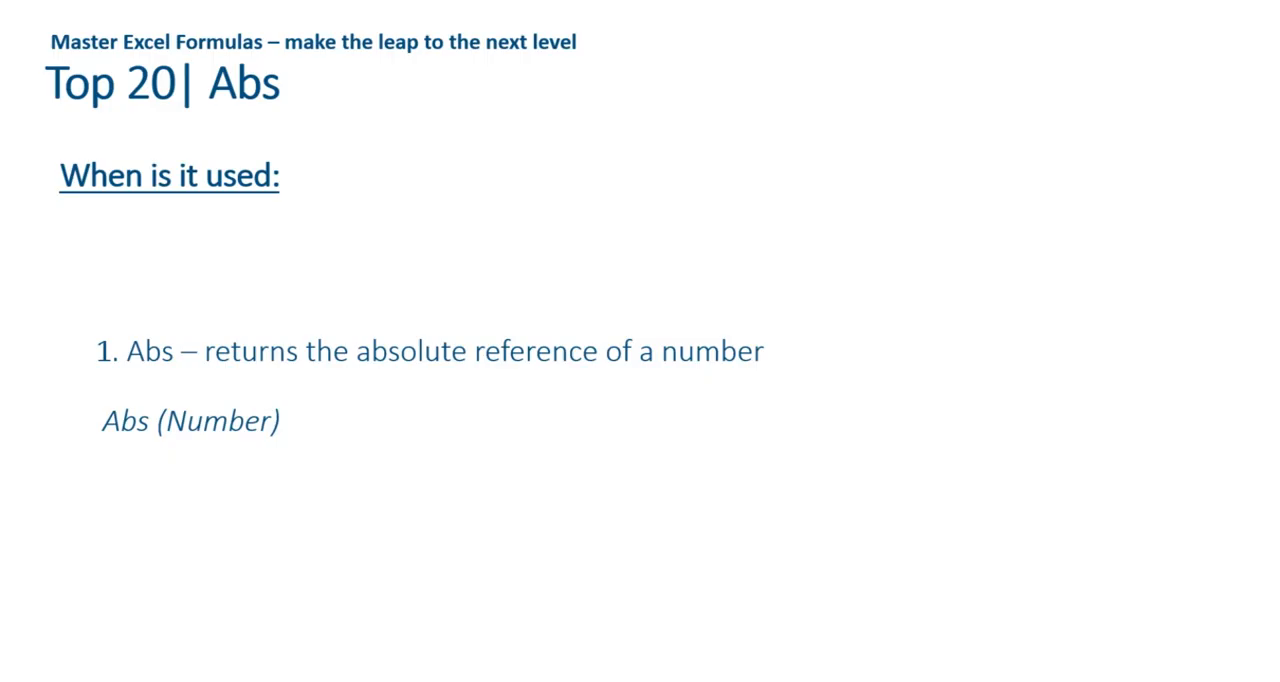
# - Advance the slide presentation to the Now & Today slide and return to the workbook
pyautogui.press('Right')
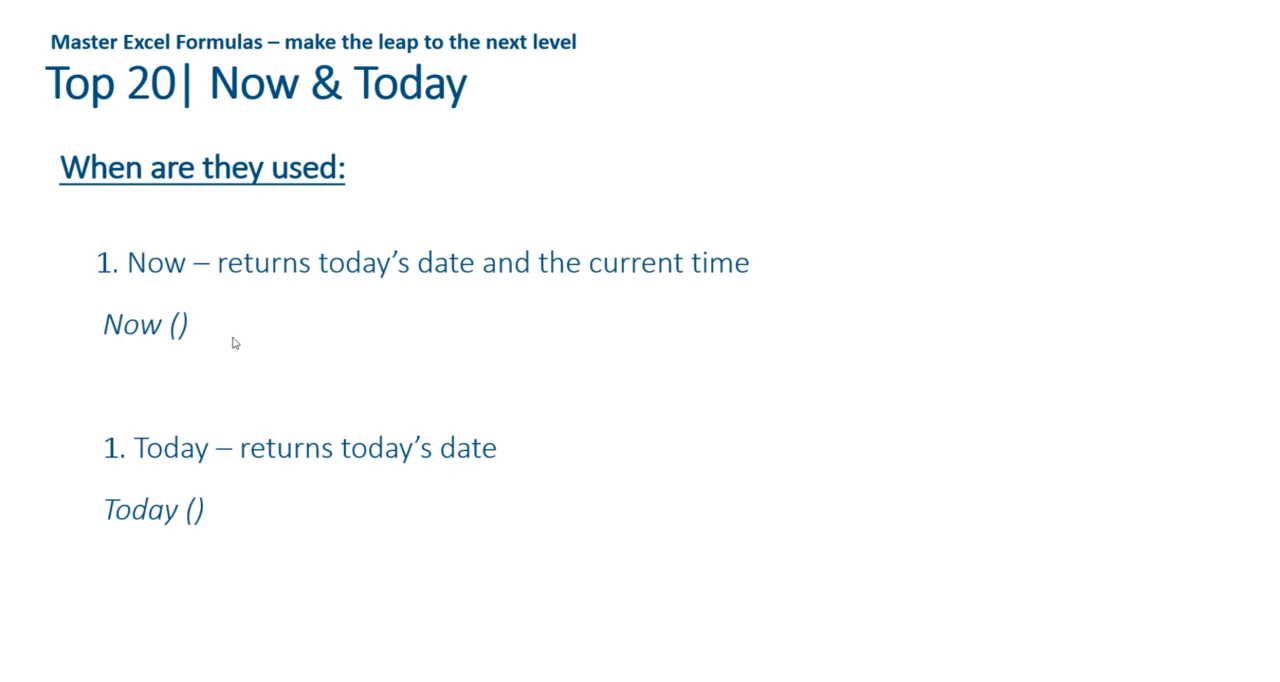
pyautogui.hotkey('alt', 'Tab')
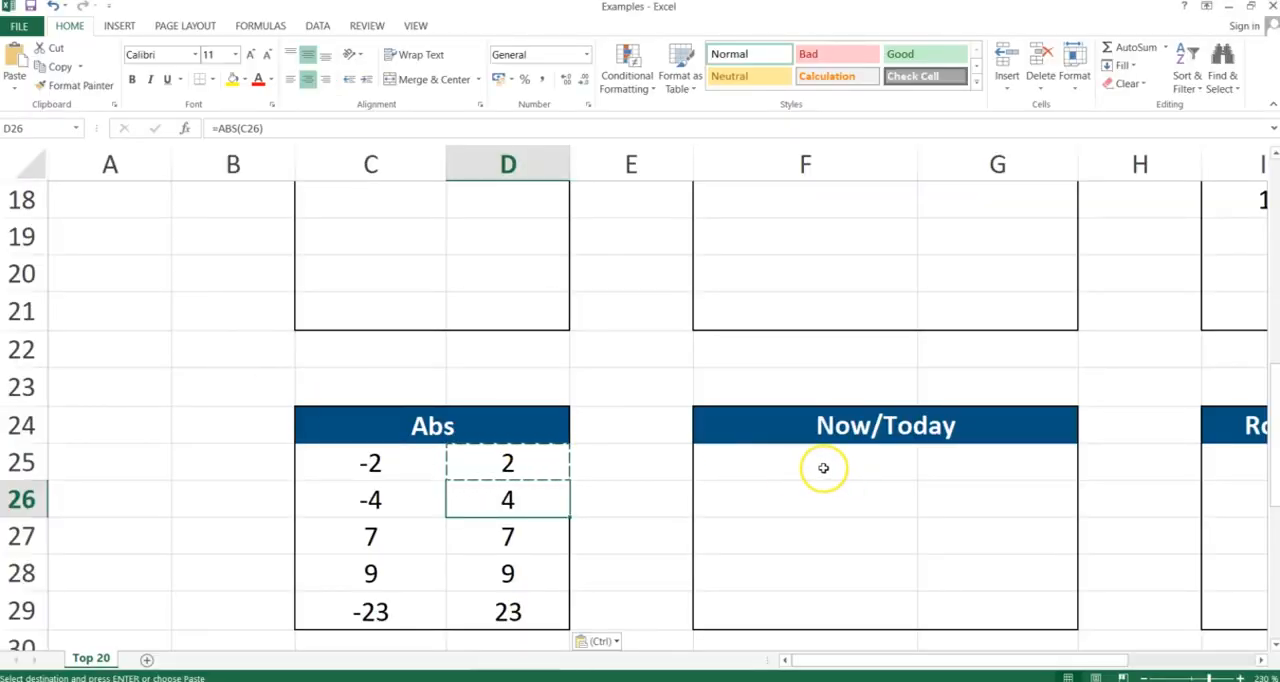
# - In F25 of the Now/Today table, enter =now() to show the current date and time
pyautogui.click(821, 468)
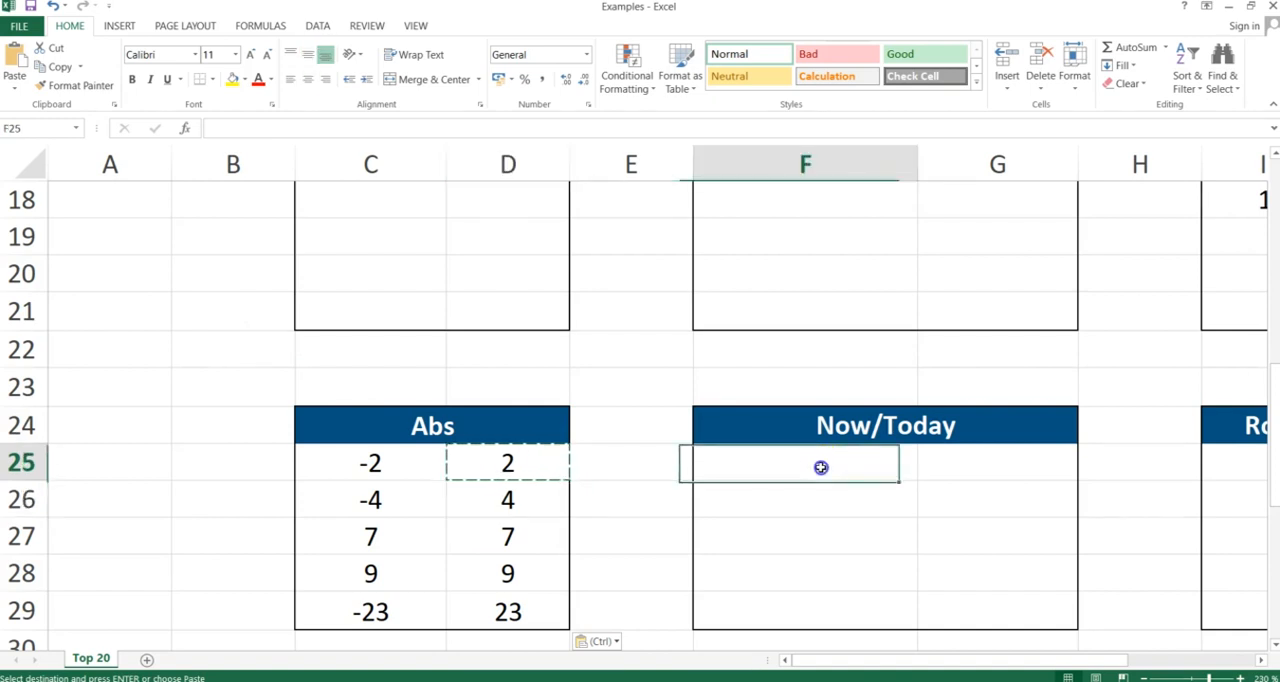
pyautogui.write('=')
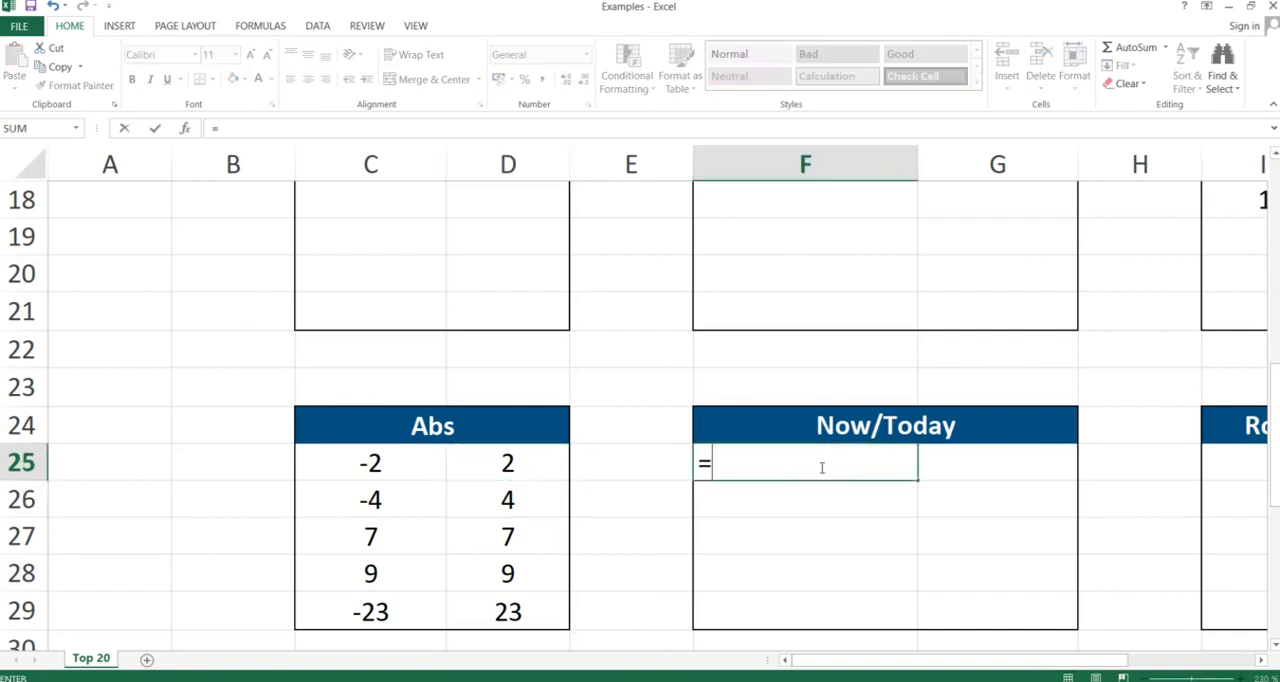
pyautogui.write('now(')
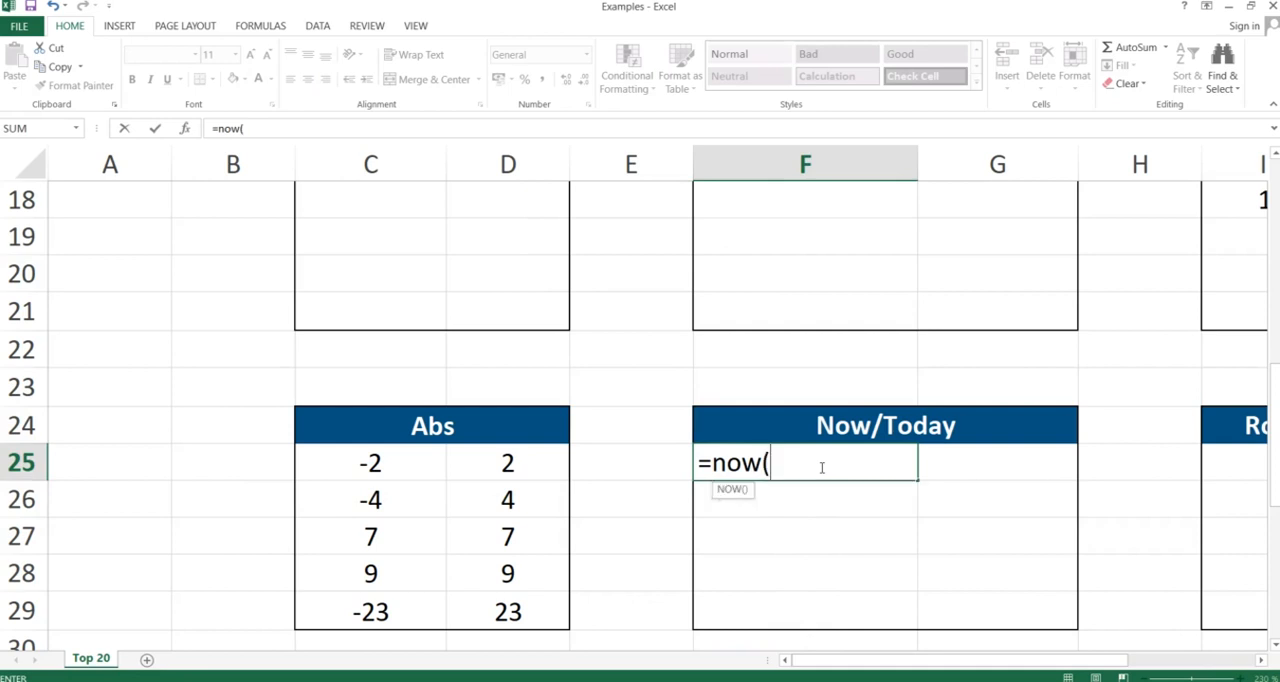
pyautogui.write(')')
pyautogui.press('Return')
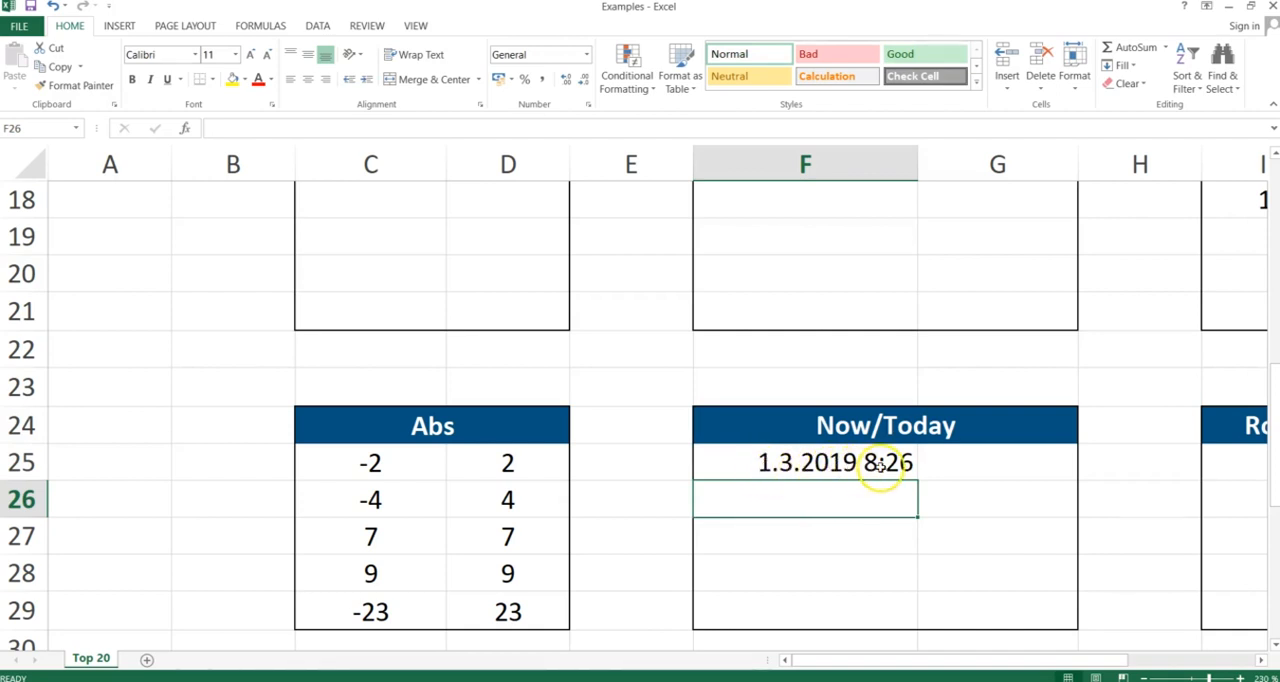
# - In F26, enter =today() to show the current date
pyautogui.write('=')
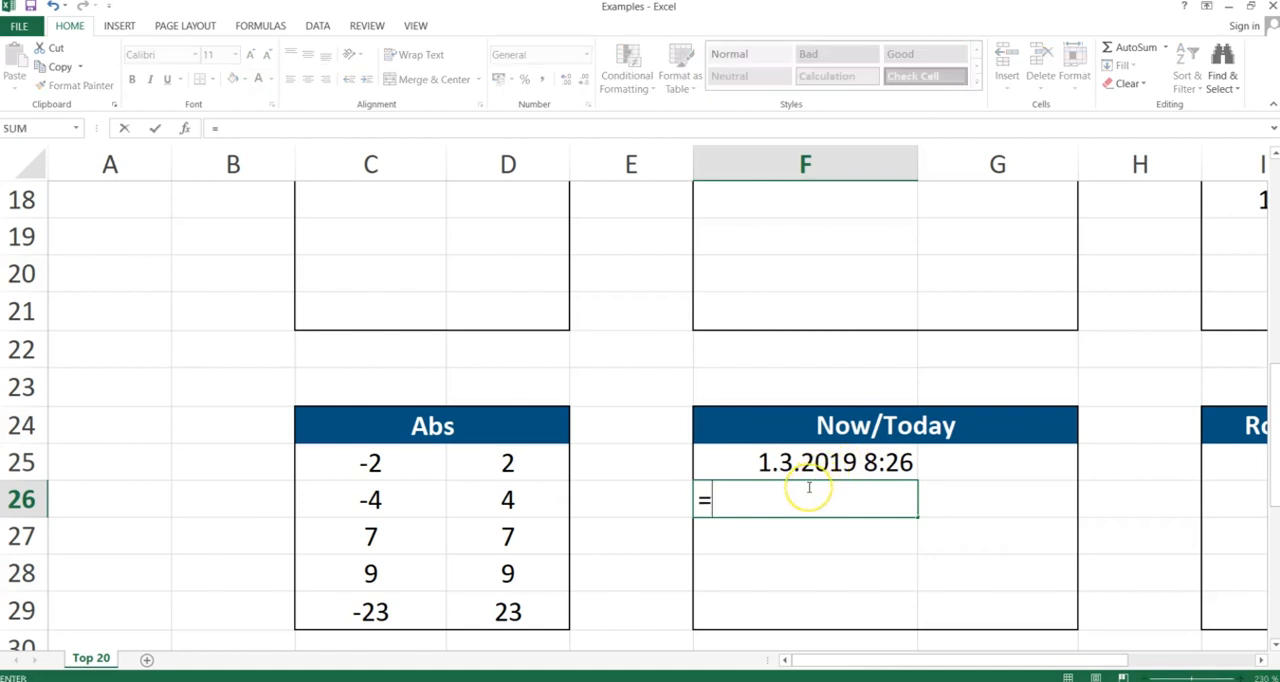
pyautogui.write('today(')
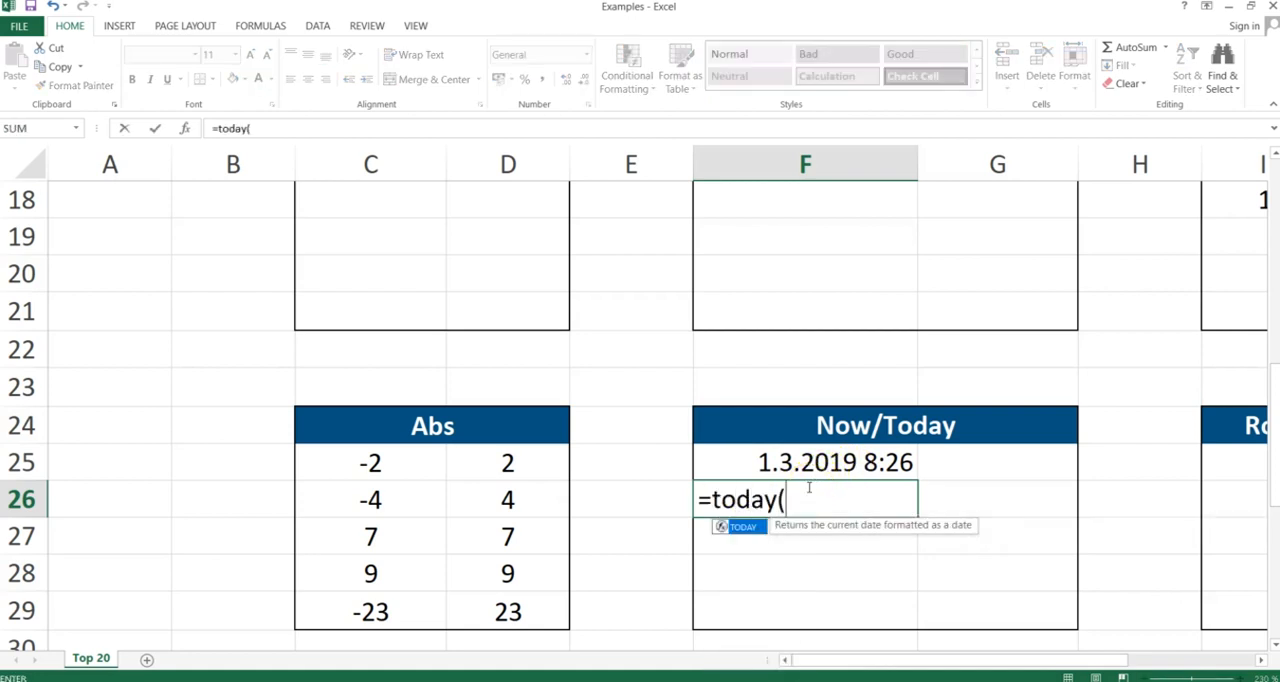
pyautogui.write(')')
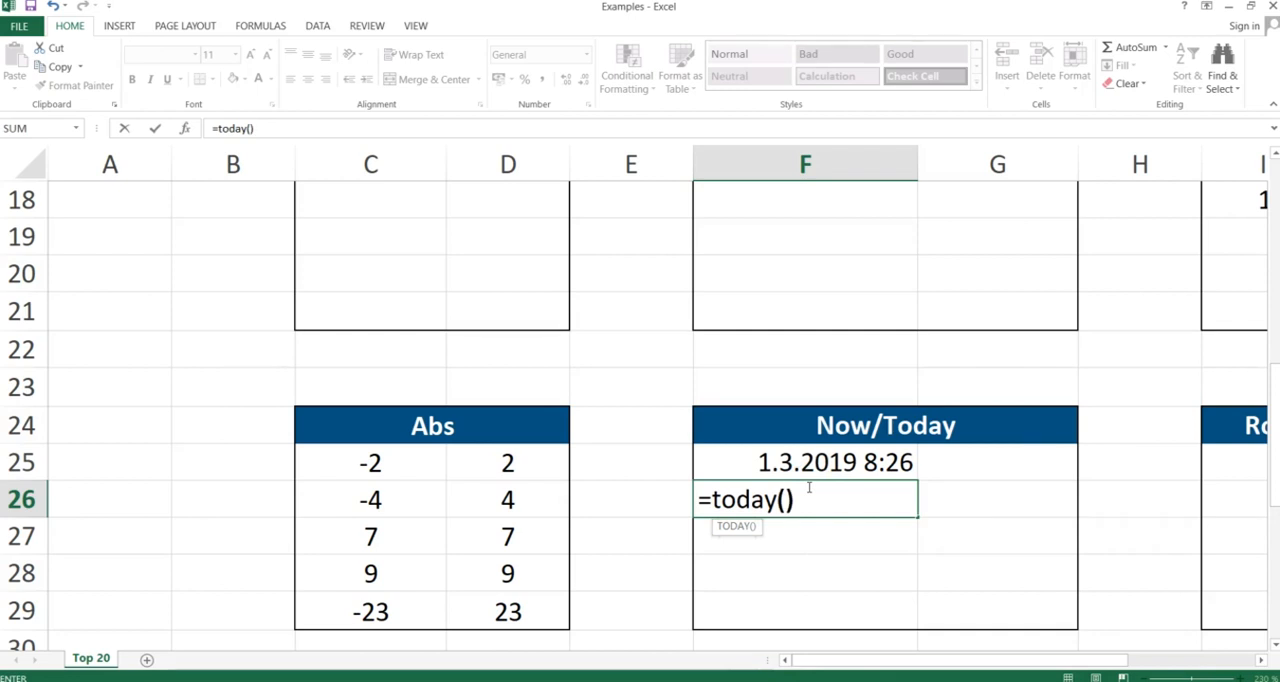
pyautogui.press('Return')
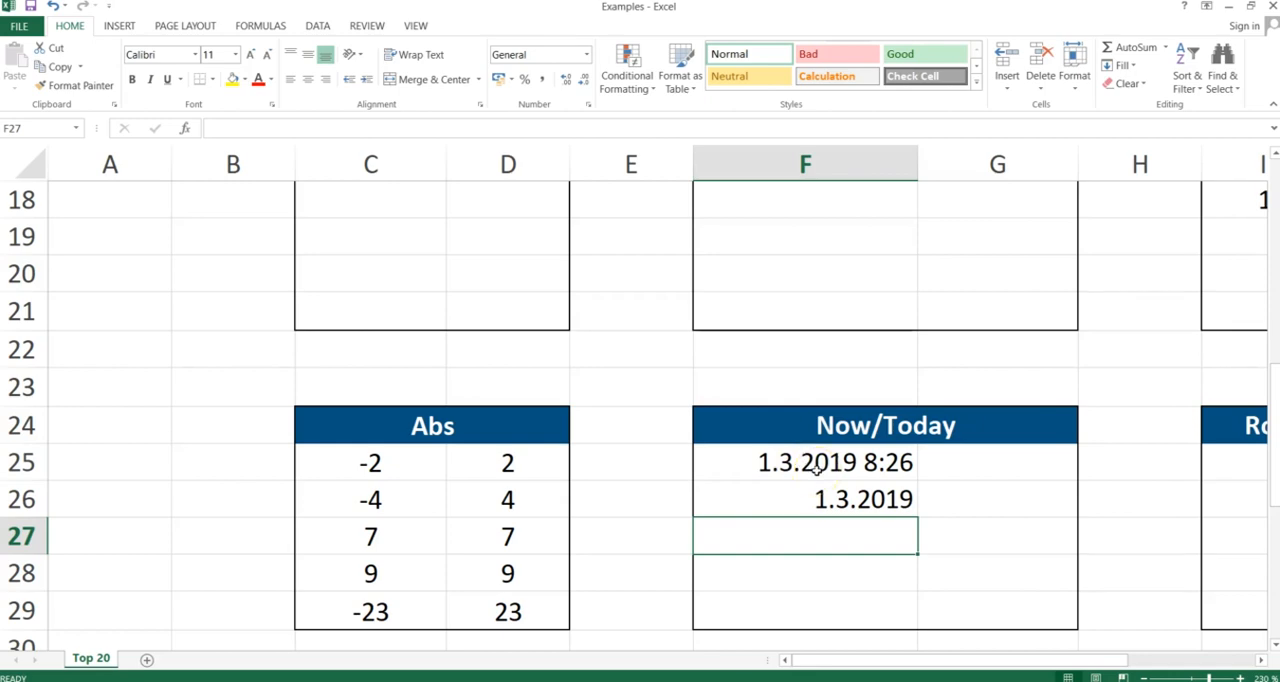
# - Switch to the slide presentation and advance to the Round, RoundUp, RoundDown slide
pyautogui.hotkey('alt', 'Tab')
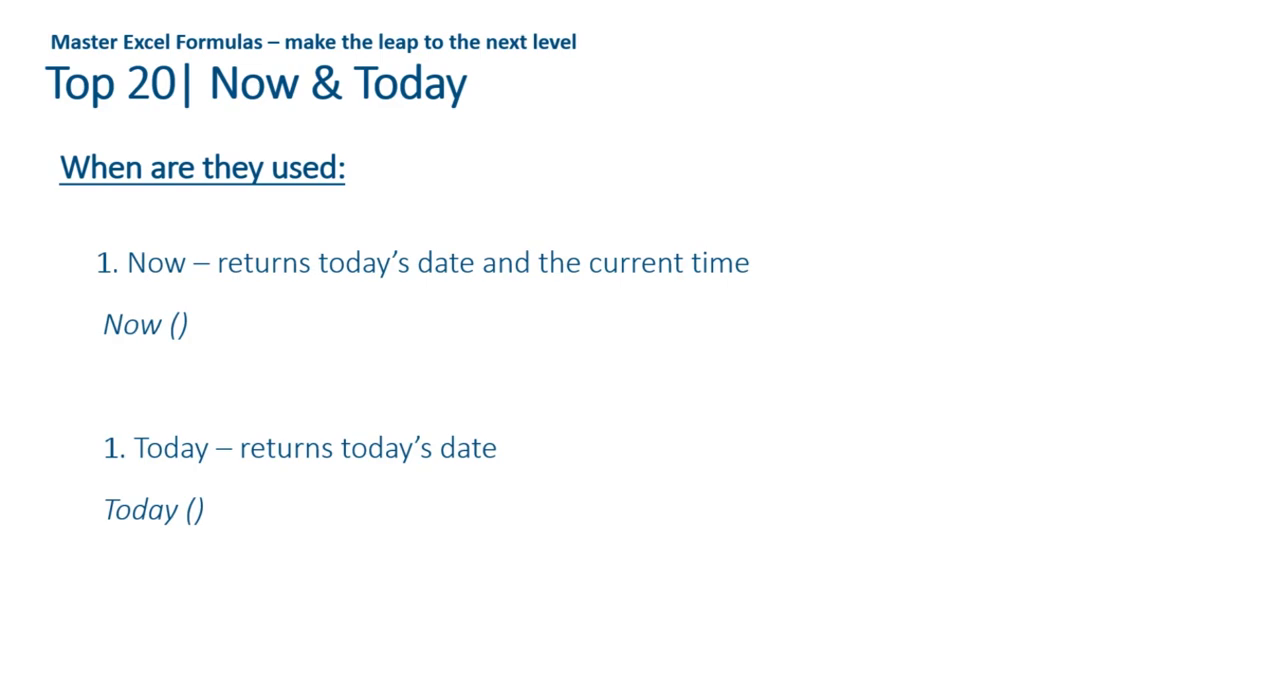
pyautogui.press('Right')
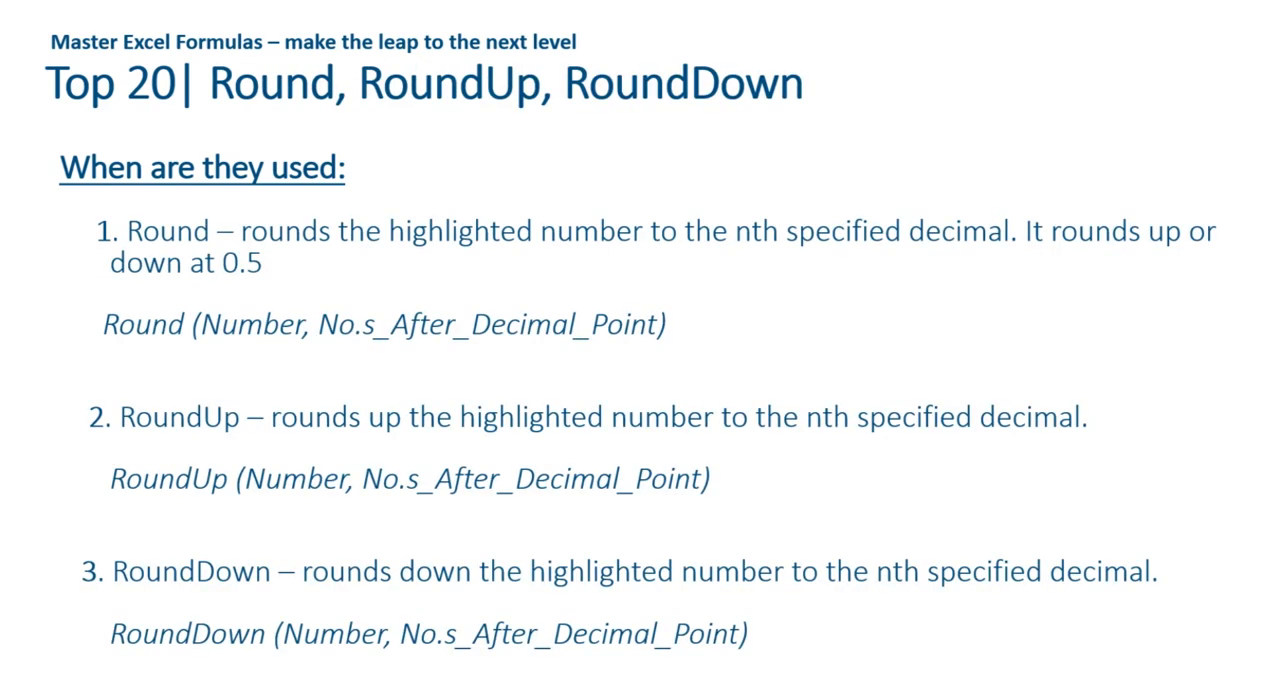
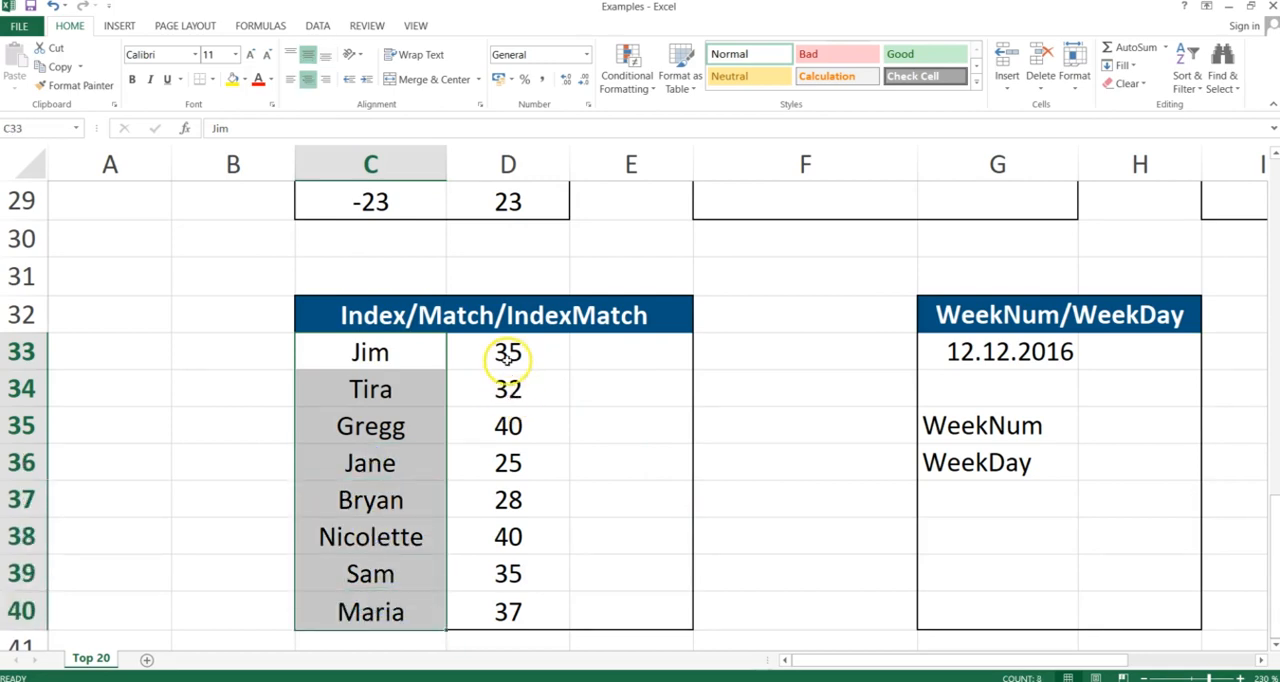
# - In E33, enter =INDEX(C33:C40;2) to return the second name in the list
pyautogui.moveTo(508, 350); pyautogui.dragTo(507, 611)
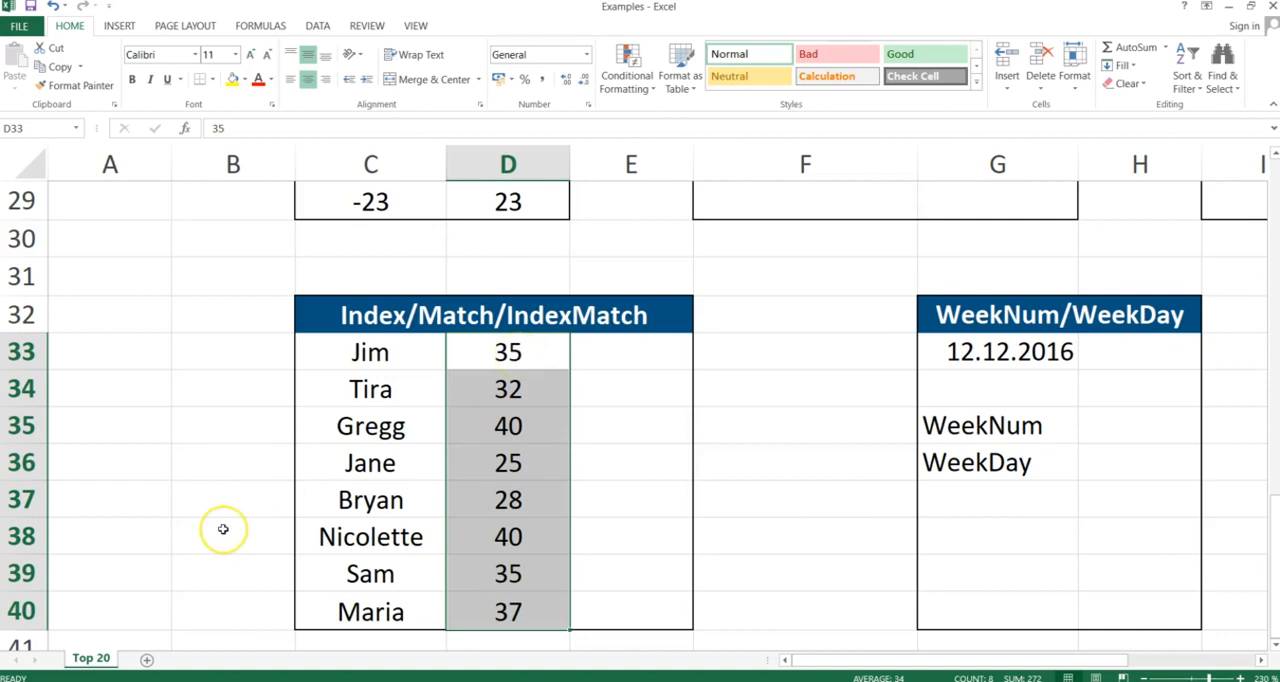
pyautogui.click(609, 349)
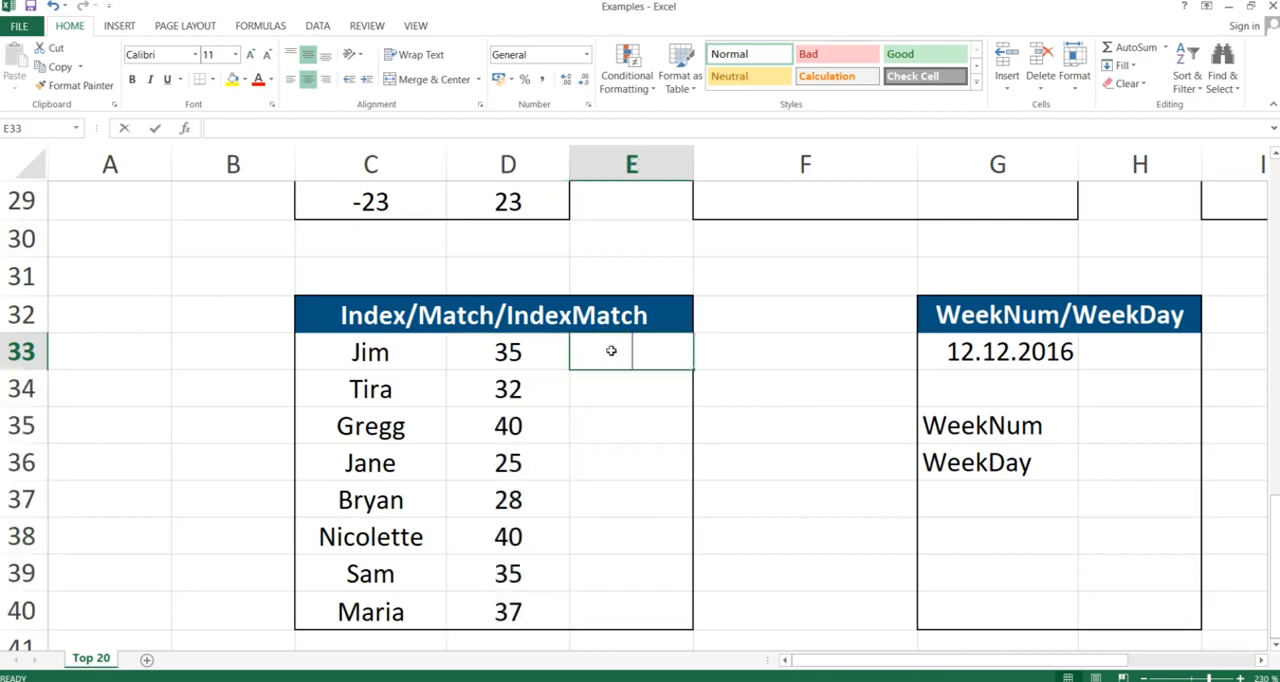
pyautogui.write('=index')
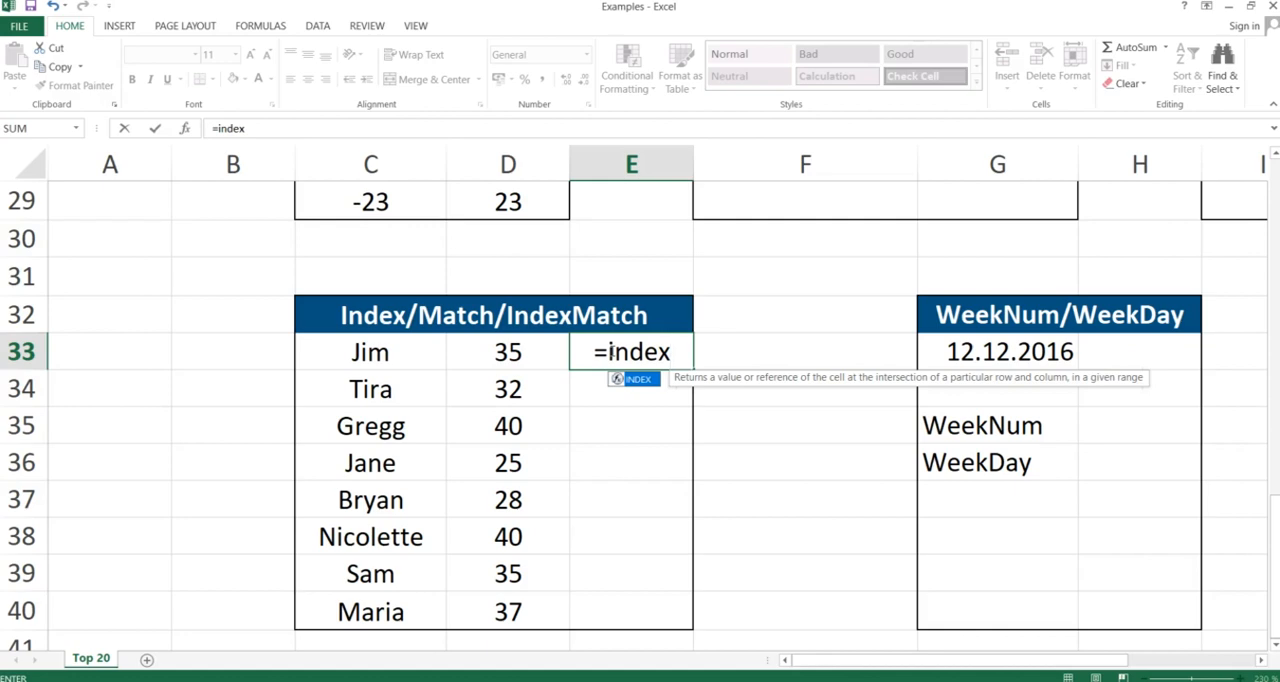
pyautogui.write('(')
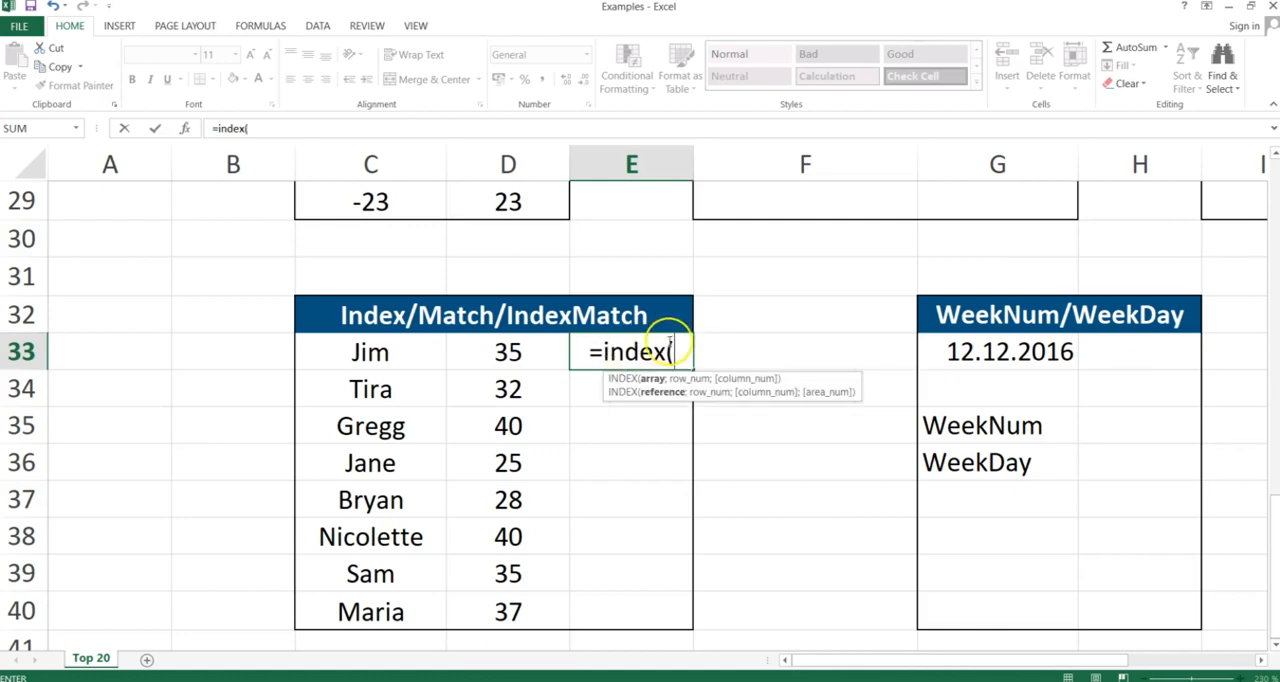
pyautogui.click(378, 347)
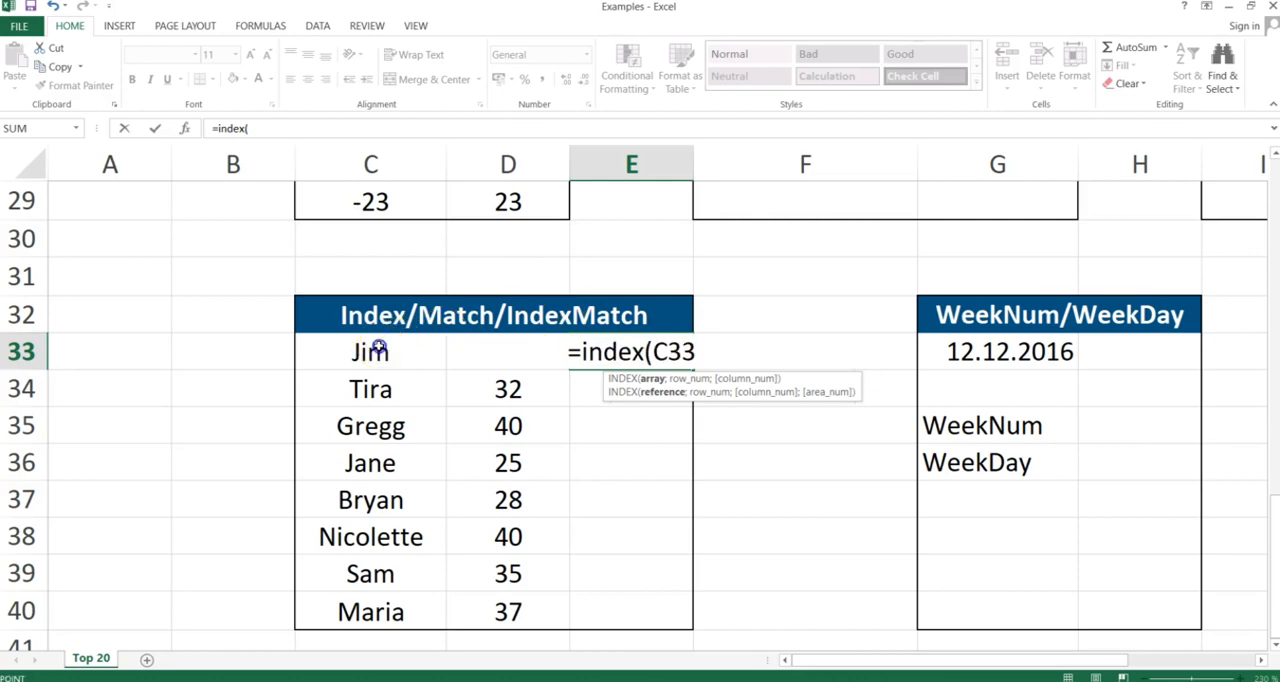
pyautogui.moveTo(378, 347); pyautogui.dragTo(360, 600)
pyautogui.write(';')
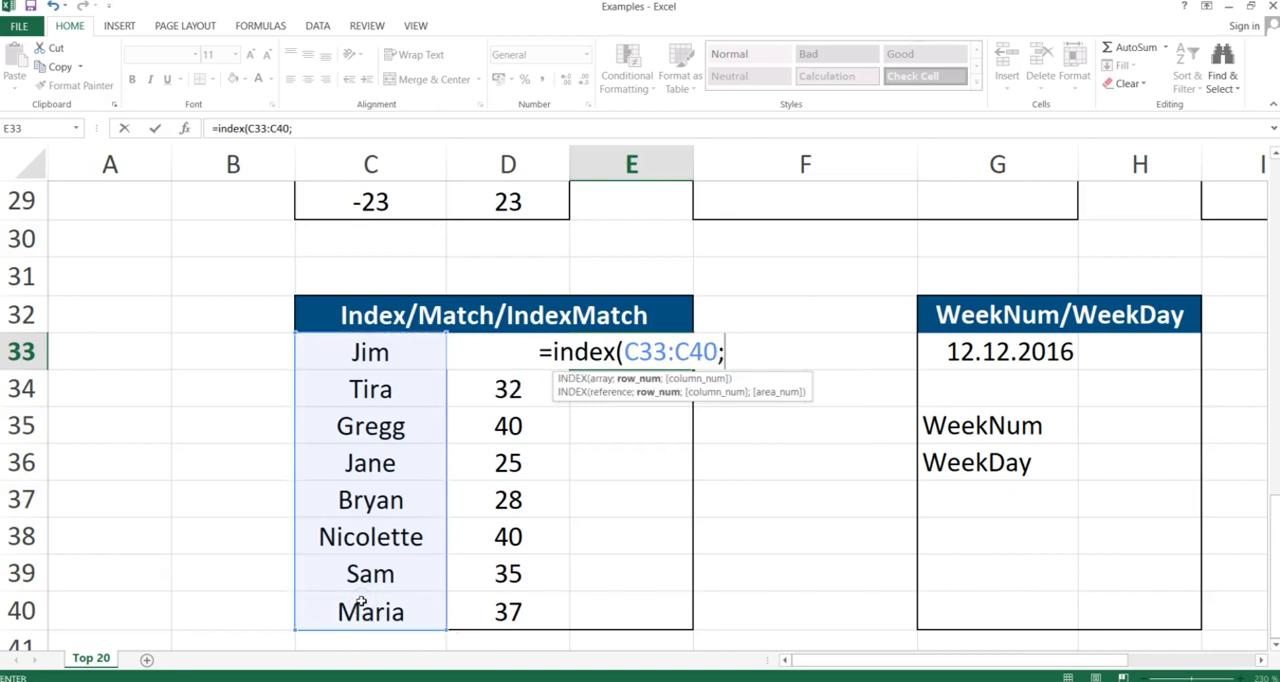
pyautogui.write('2')
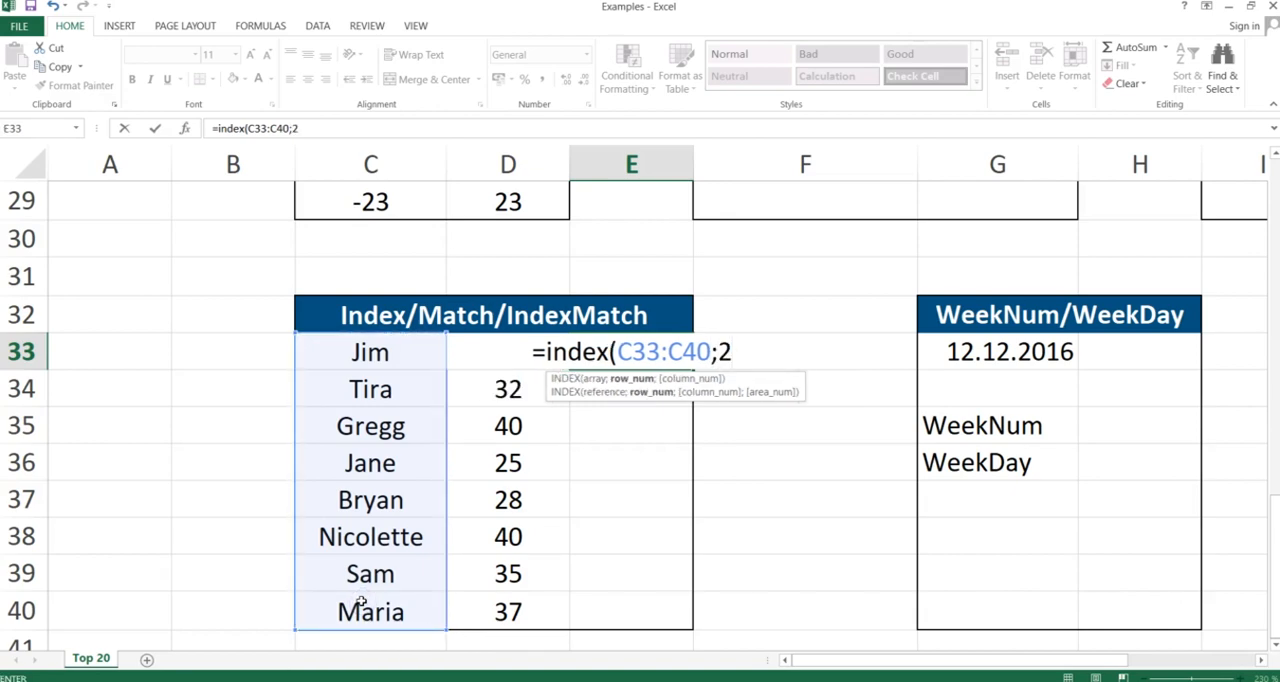
pyautogui.write(')')
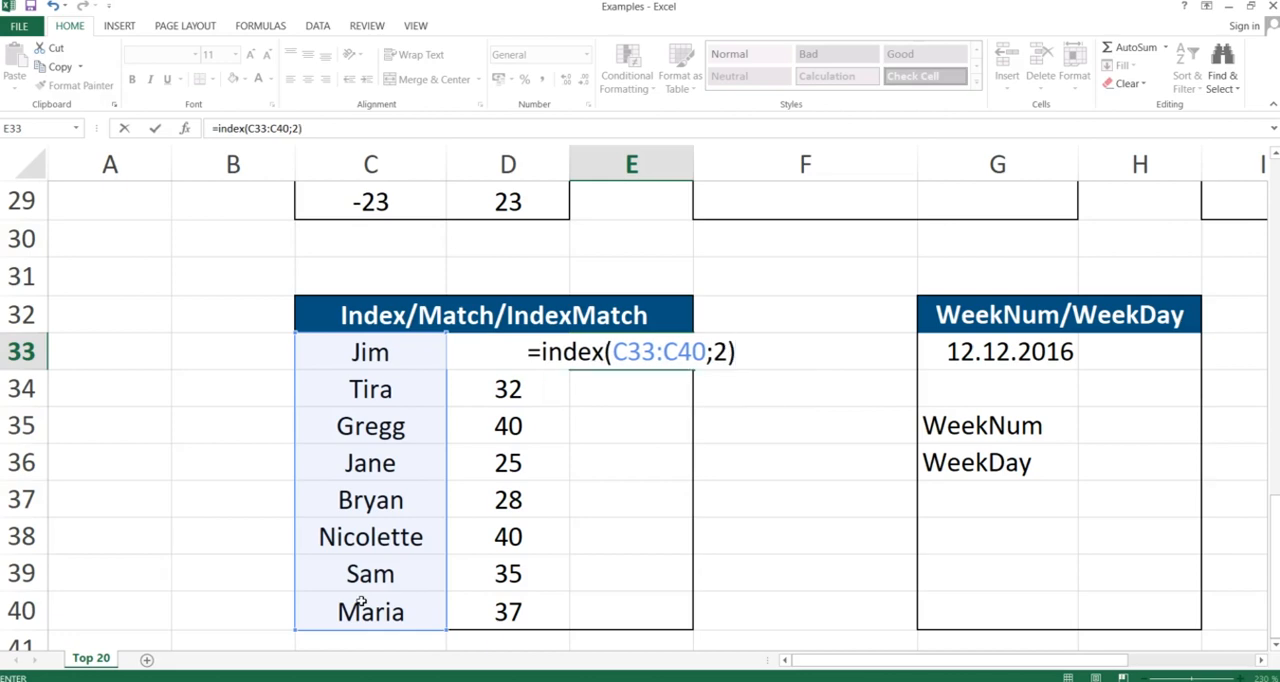
pyautogui.press('Return')
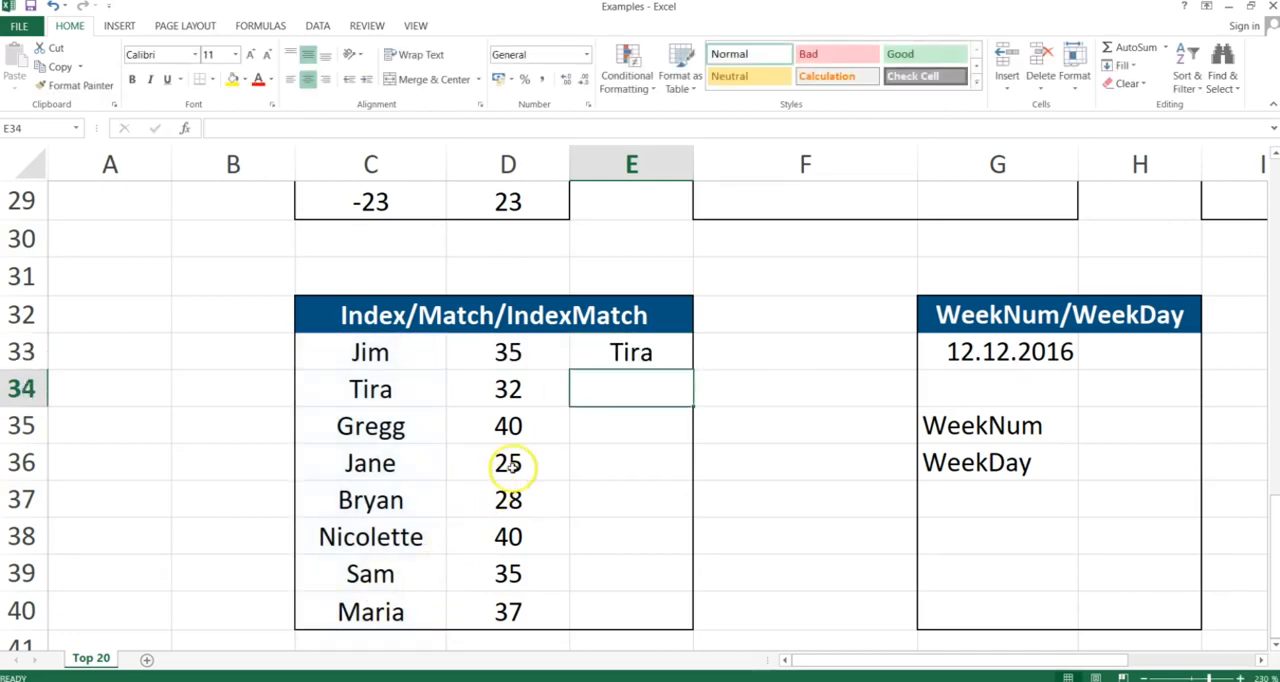
# - In E33, enter =MATCH("Bryan";C33:C40;0) to find Bryan's position in the name list
pyautogui.click(626, 353)
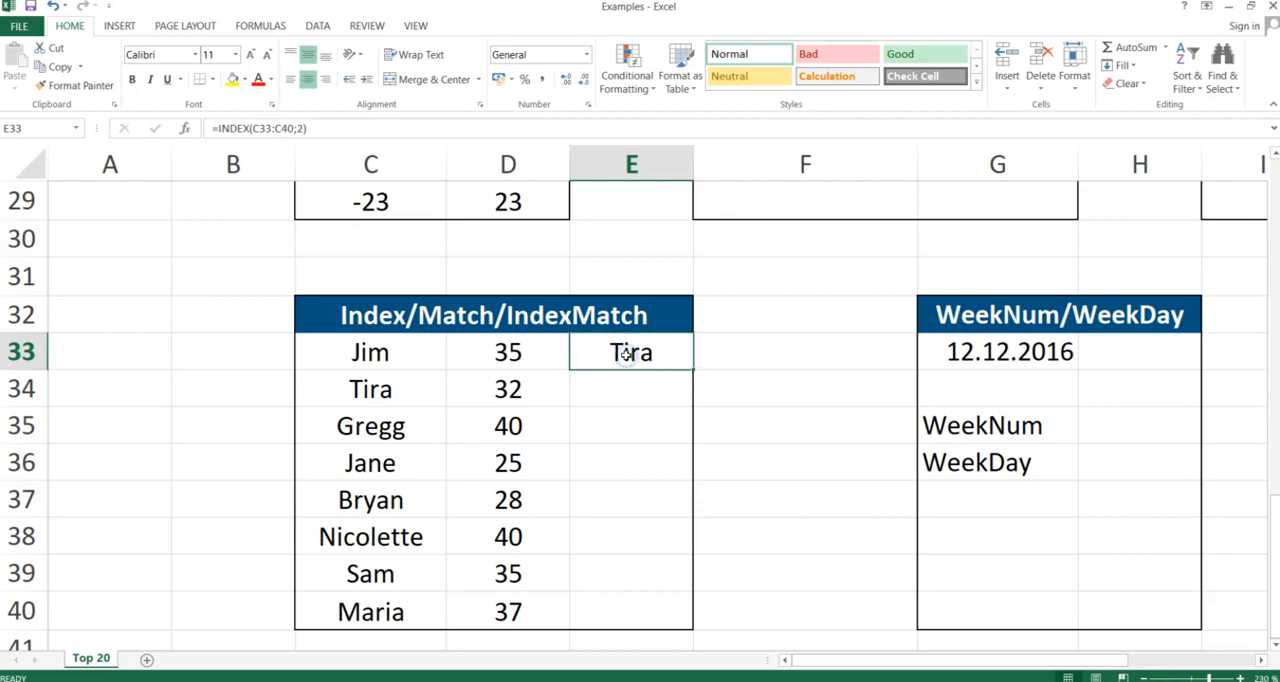
pyautogui.write('=mat')
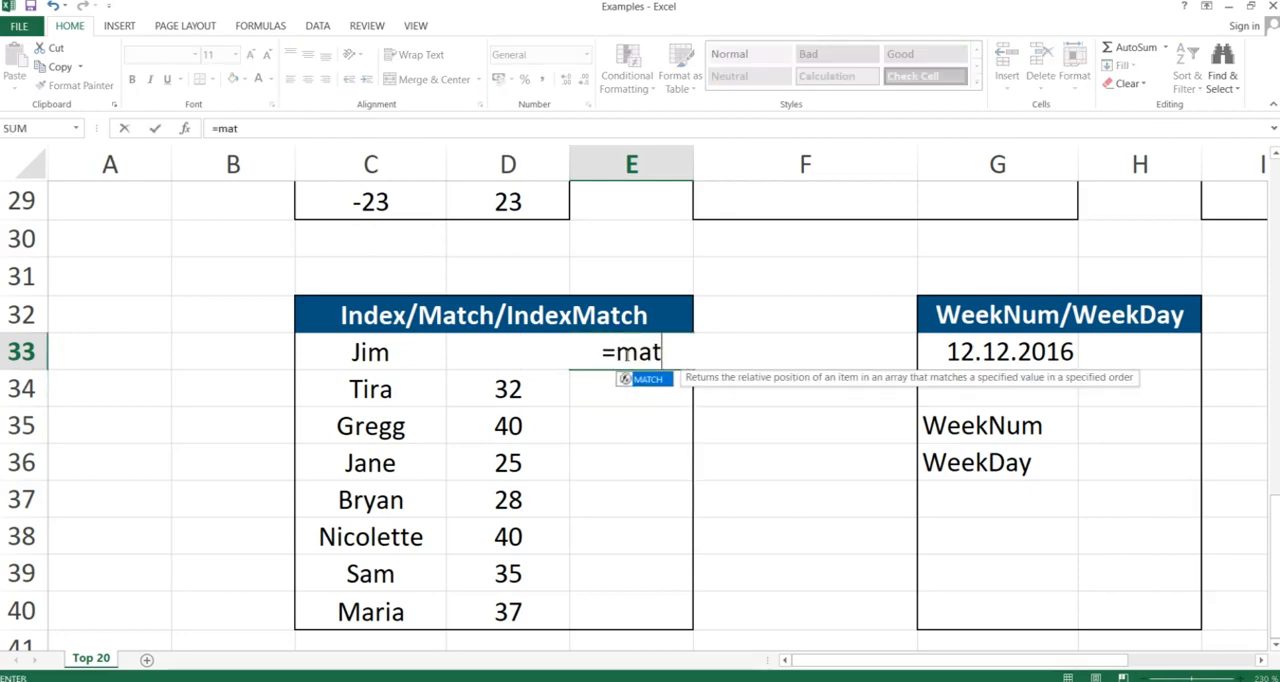
pyautogui.write('ch(')
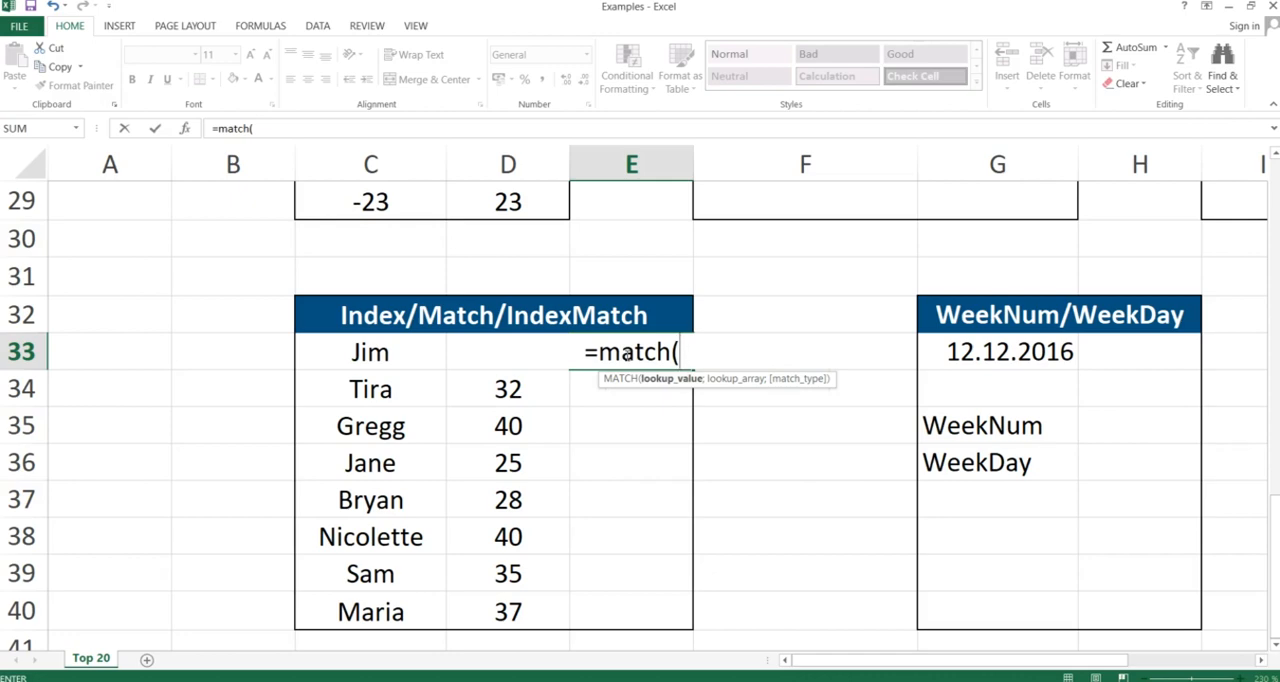
pyautogui.write('"Bryan')
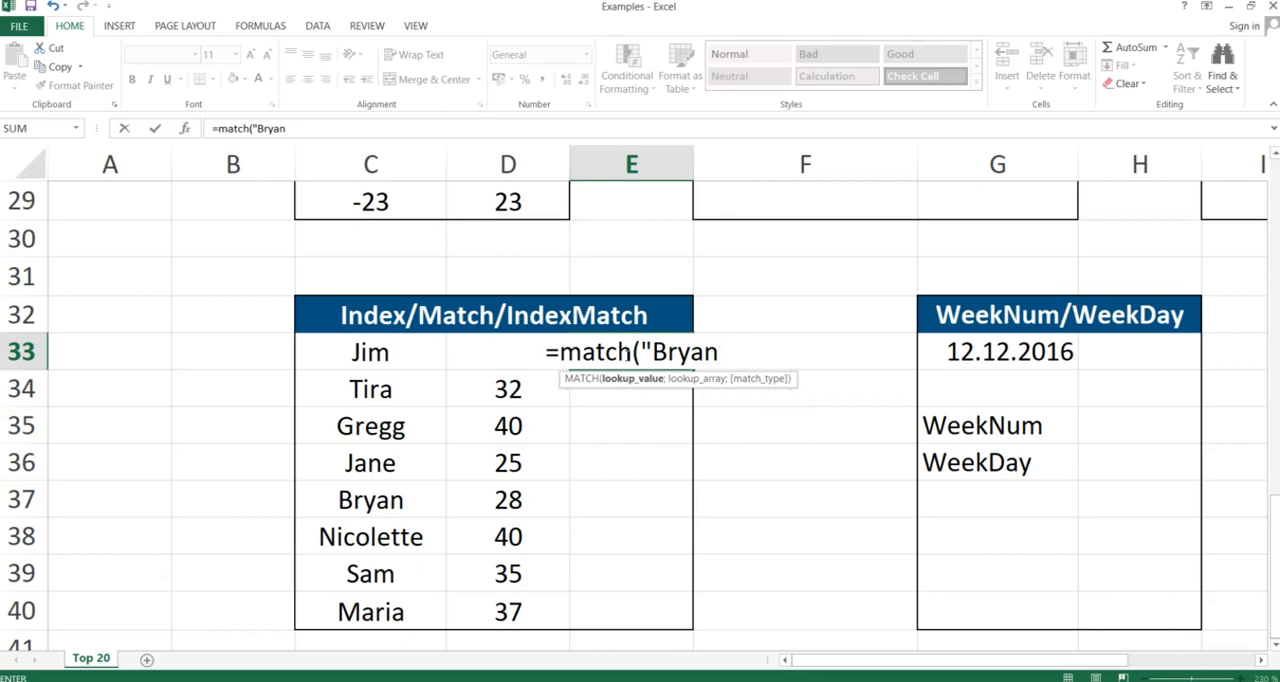
pyautogui.write('",')
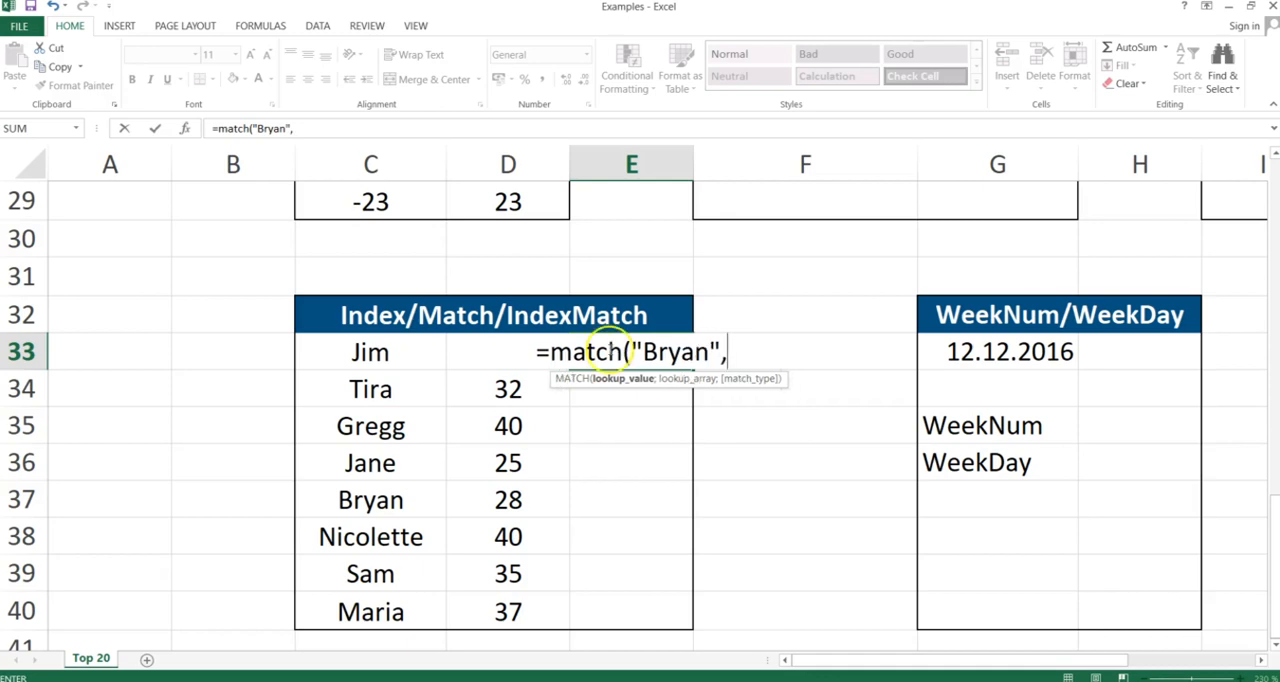
pyautogui.click(370, 354)
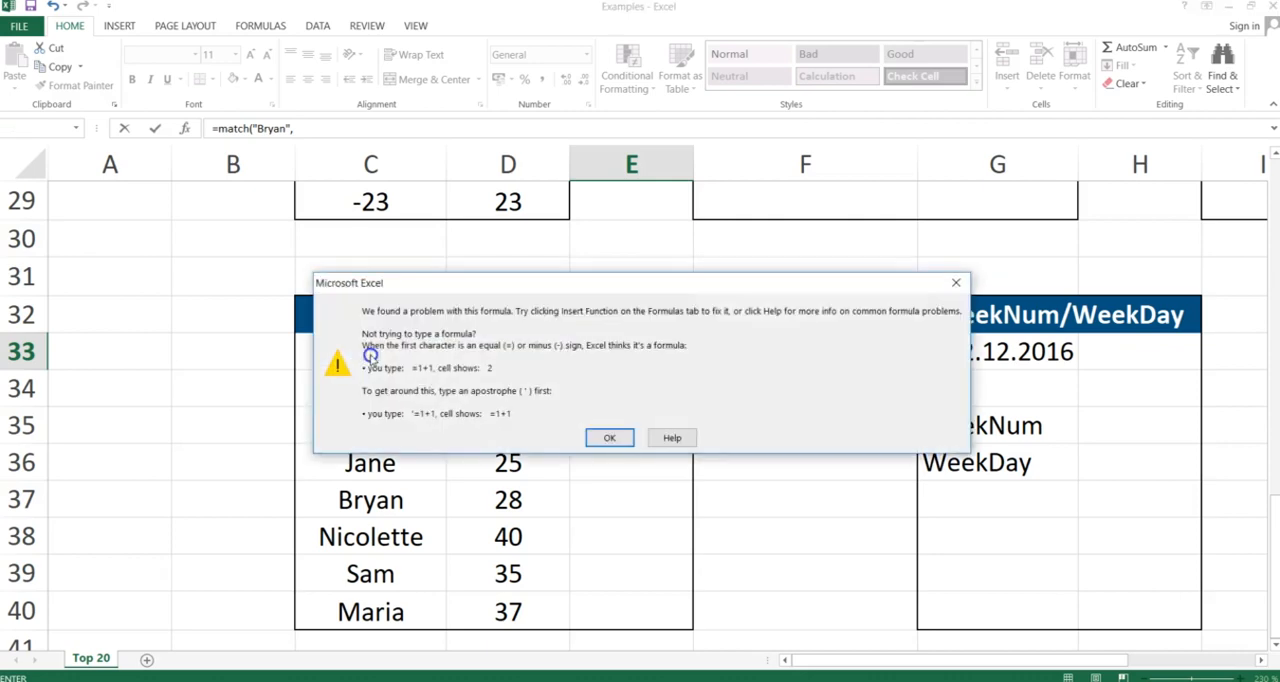
pyautogui.press('Return')
pyautogui.press('End')
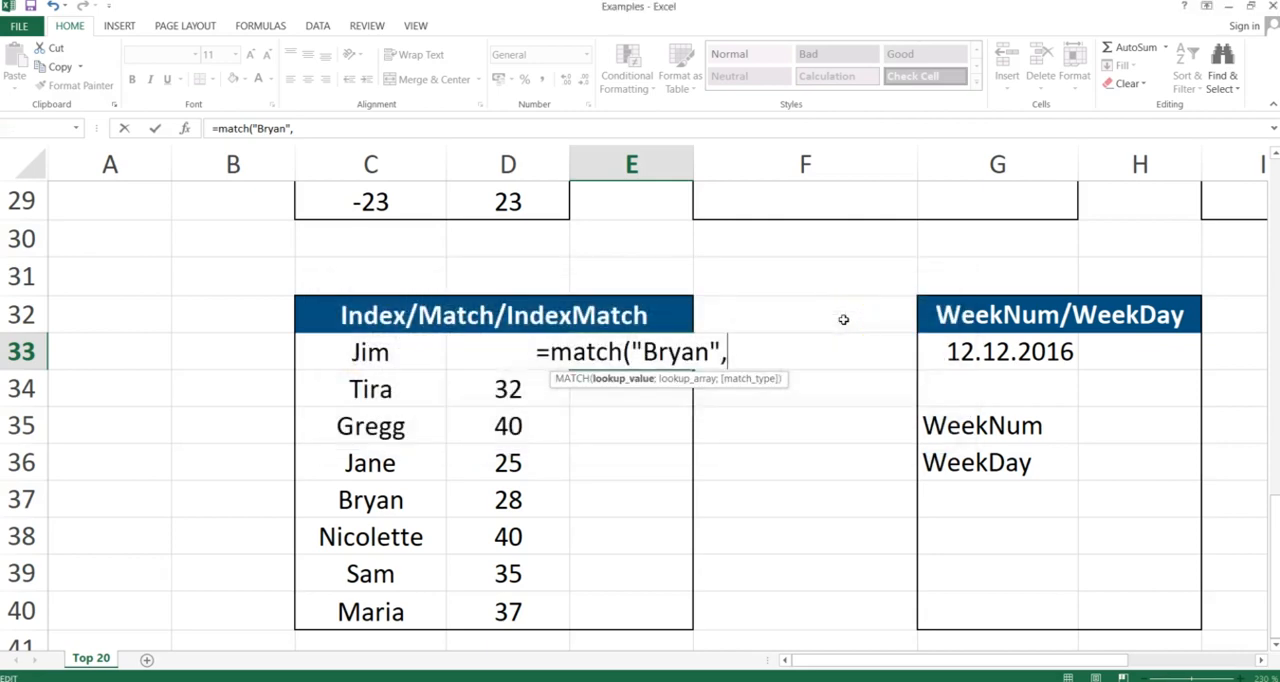
pyautogui.press('BackSpace')
pyautogui.write(';')
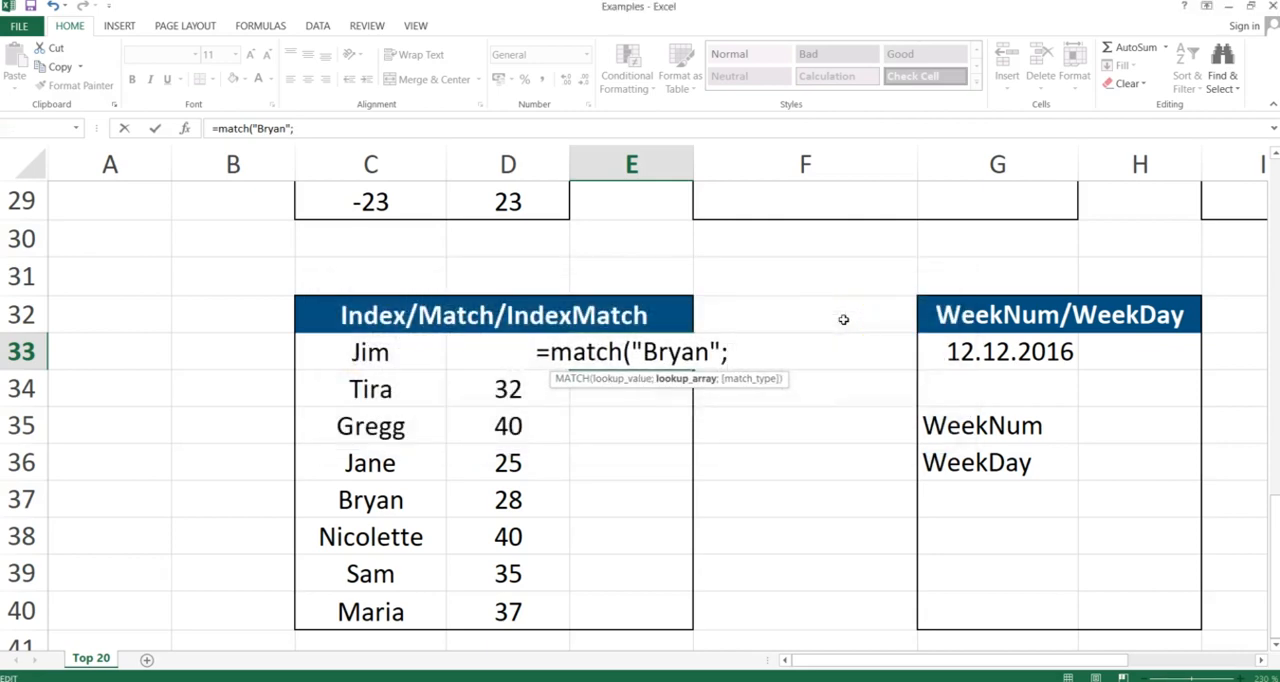
pyautogui.click(379, 352)
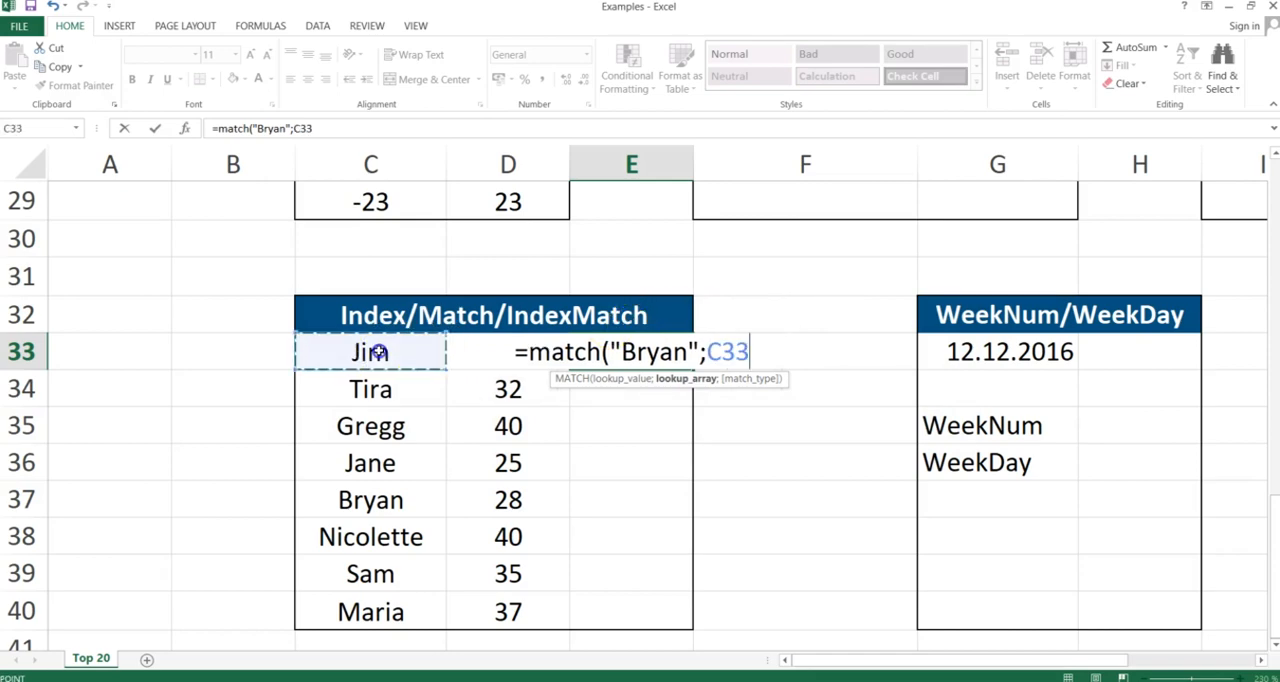
pyautogui.moveTo(379, 352); pyautogui.dragTo(358, 609)
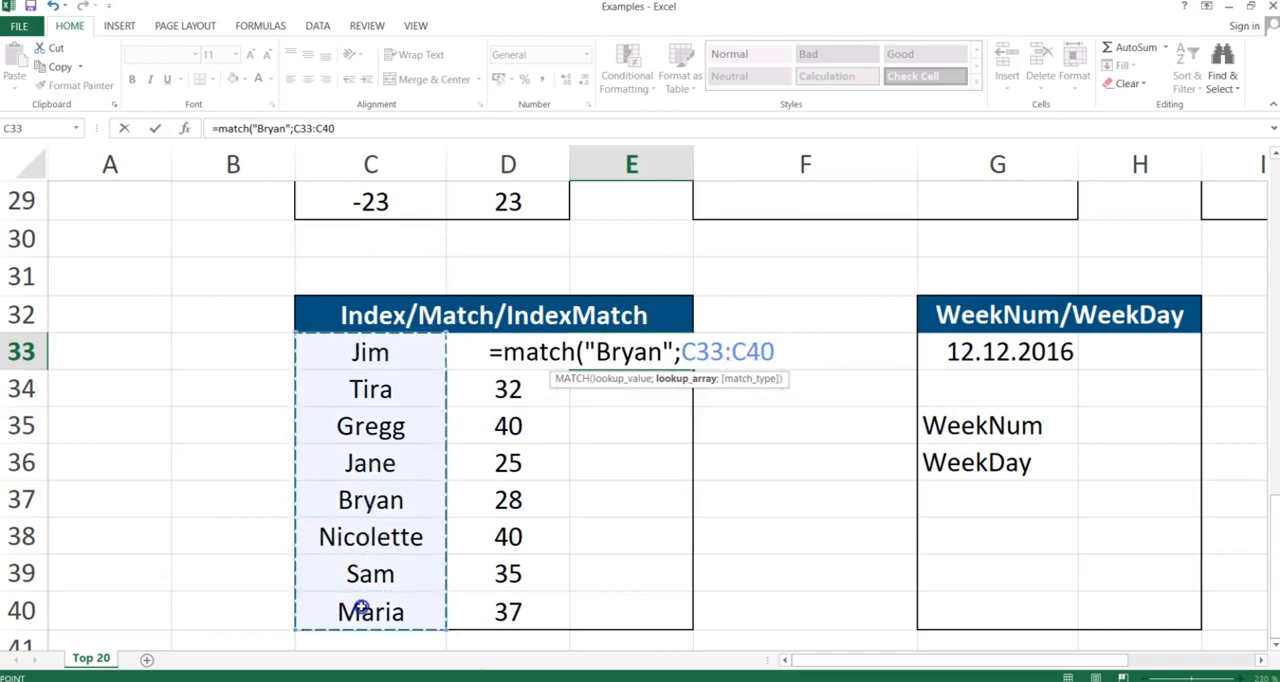
pyautogui.write(';')
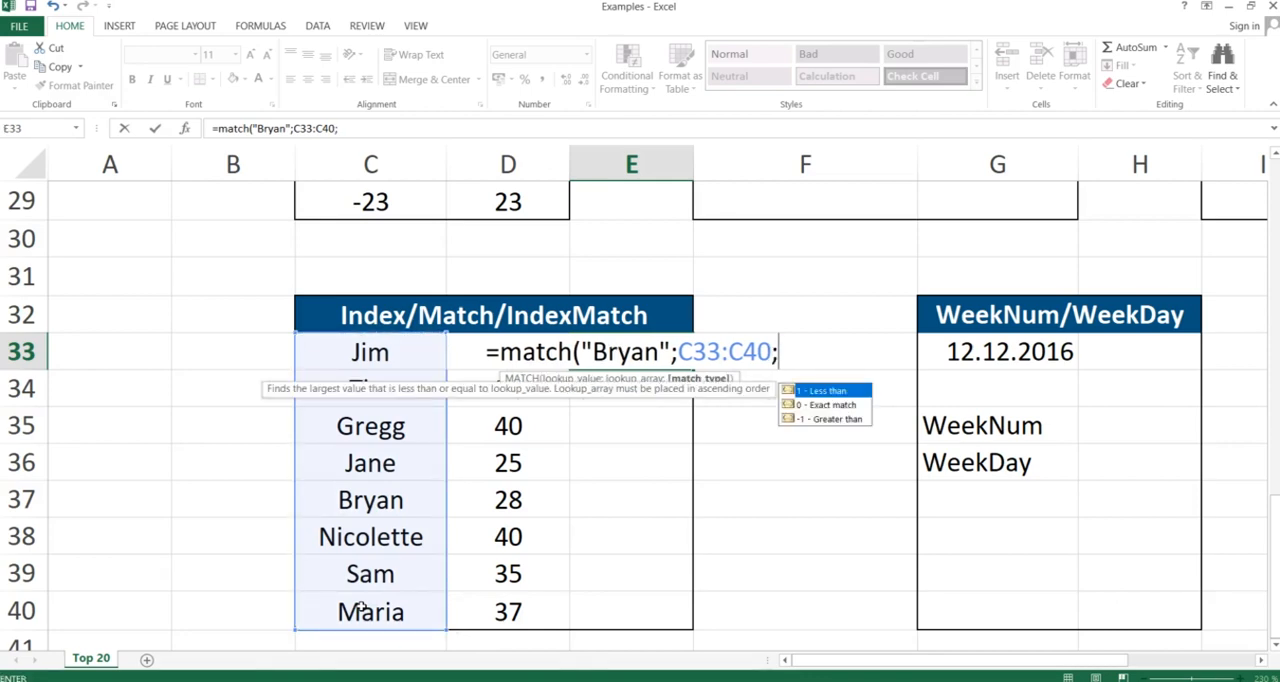
pyautogui.write('0)')
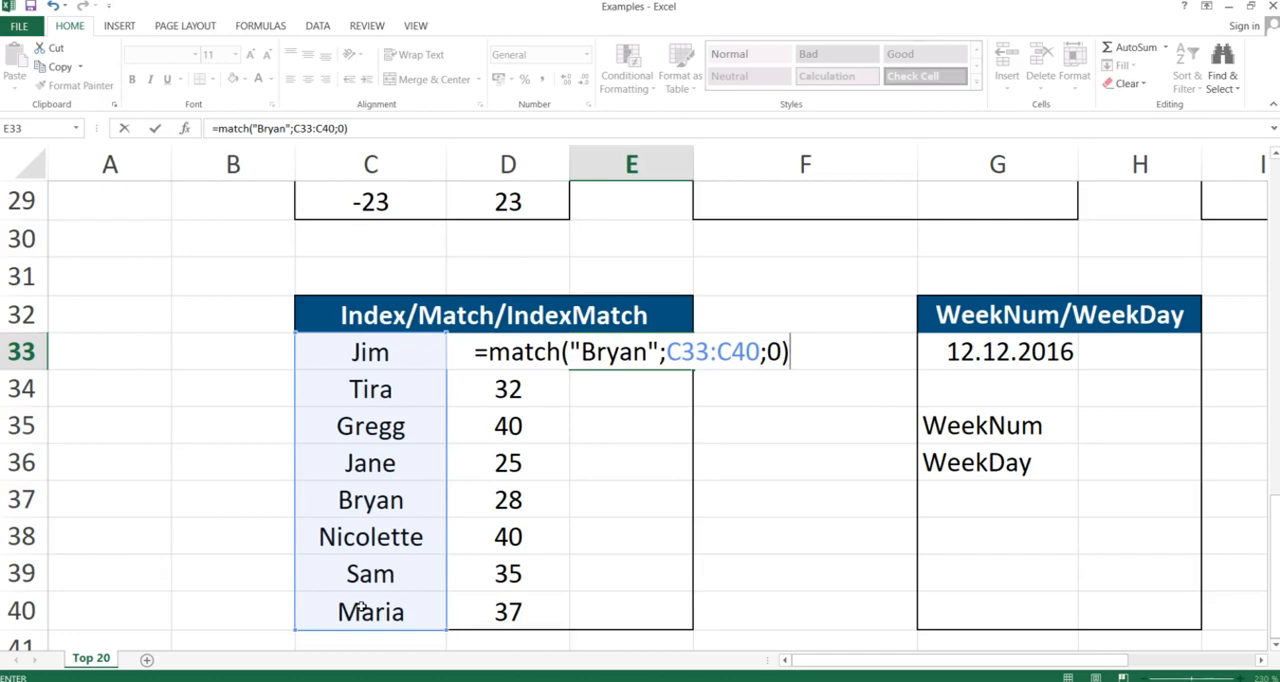
pyautogui.press('Return')
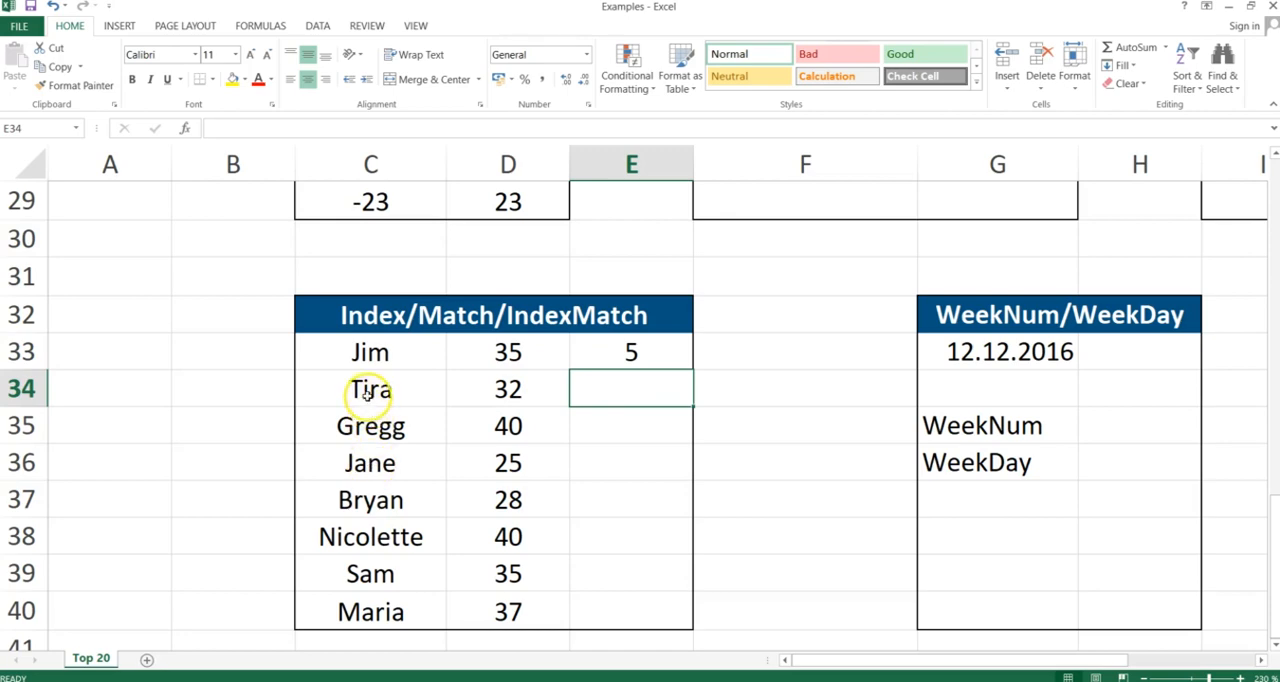
# - In E33, begin an INDEX formula using the absolute range $D$33:$D$40 as its array
pyautogui.click(370, 357)
pyautogui.moveTo(370, 357); pyautogui.dragTo(371, 608)
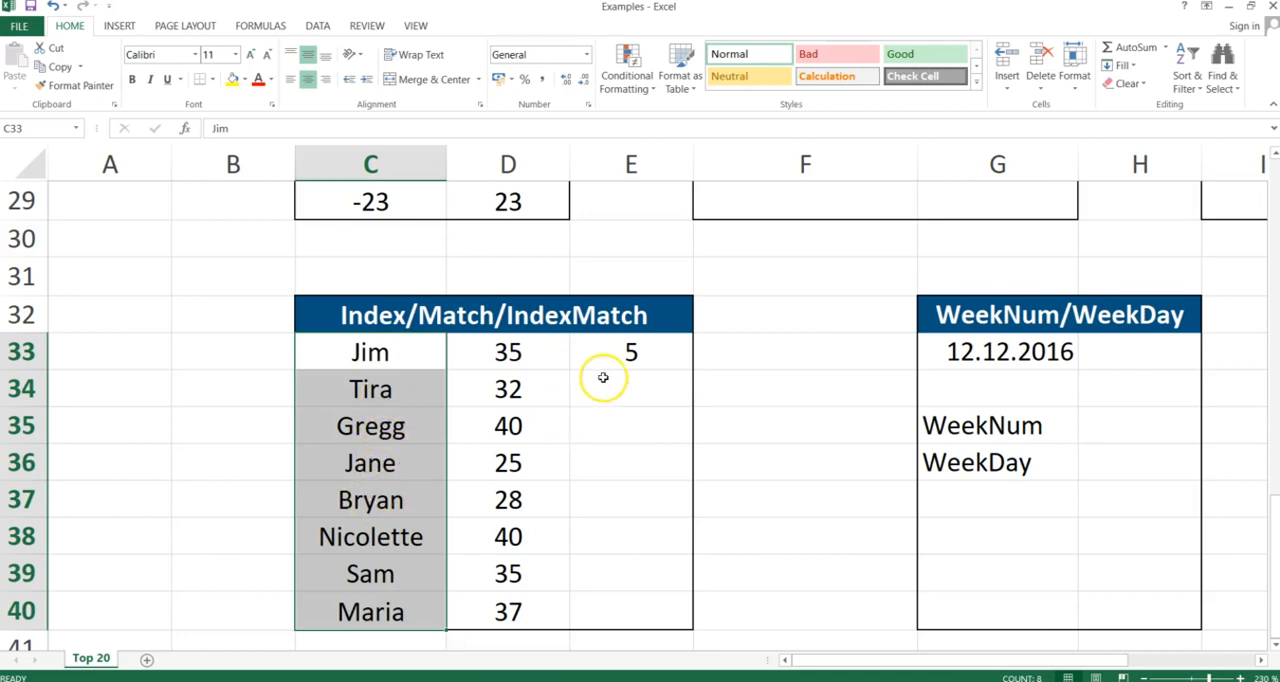
pyautogui.click(634, 351)
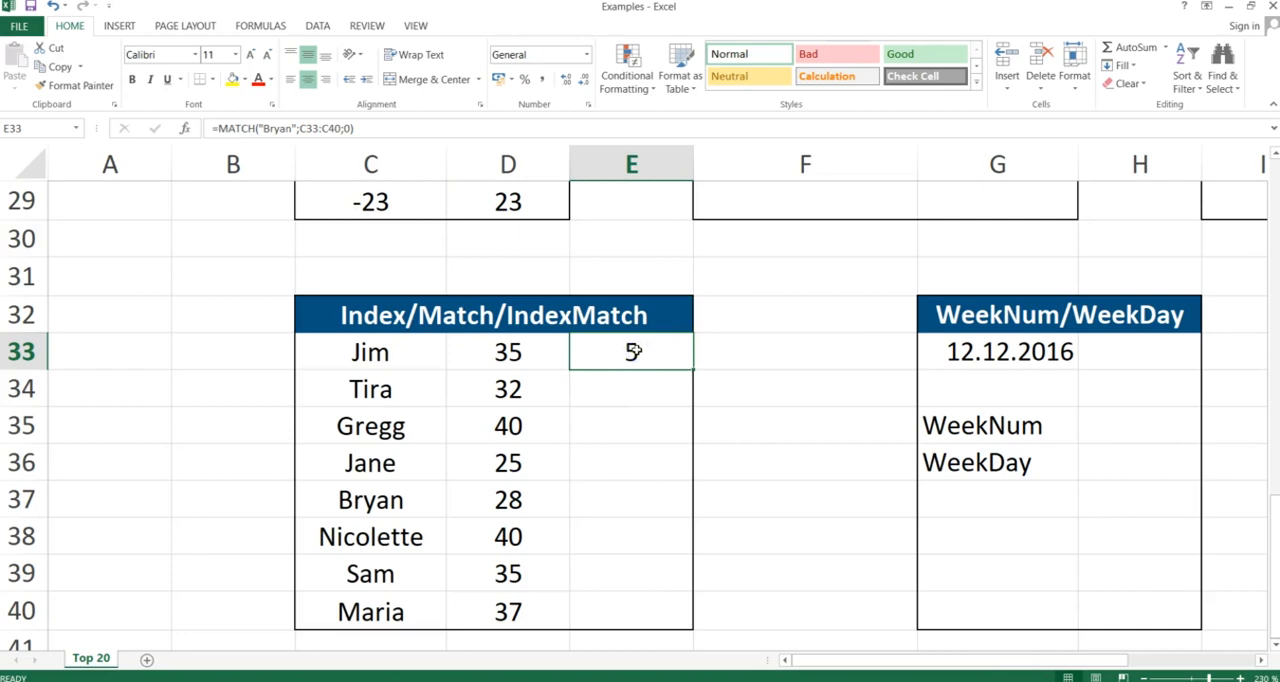
pyautogui.write('=ind')
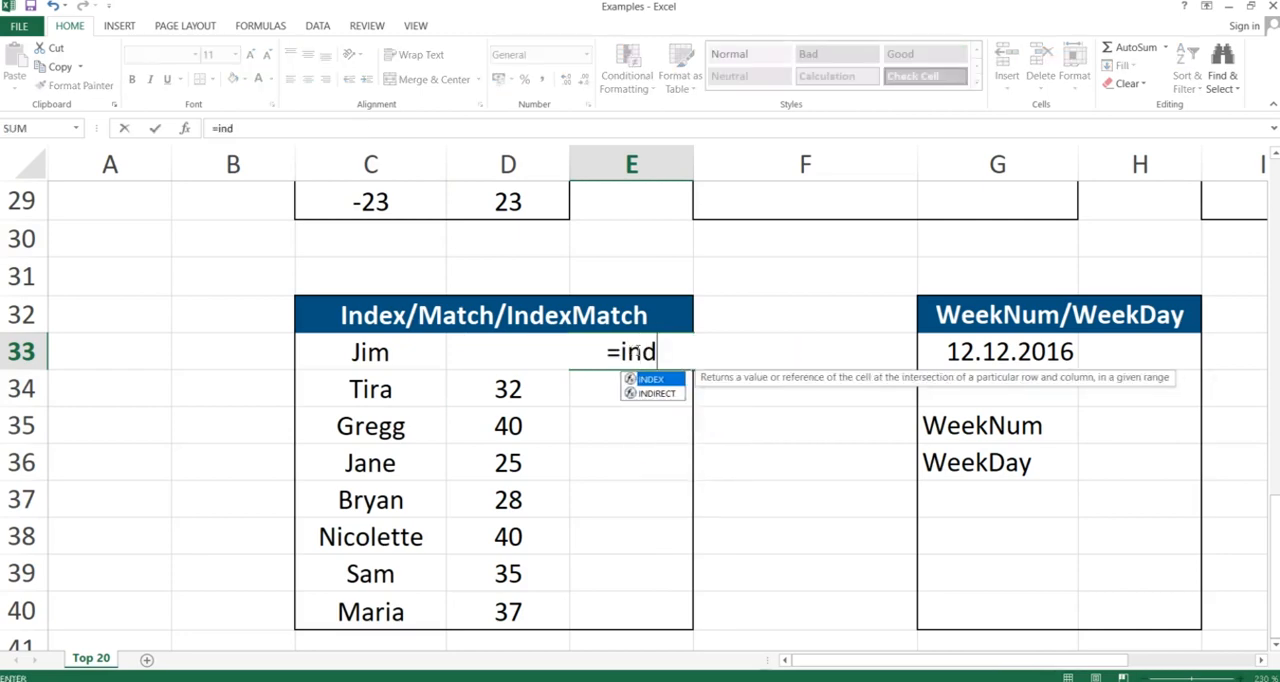
pyautogui.write('ex(')
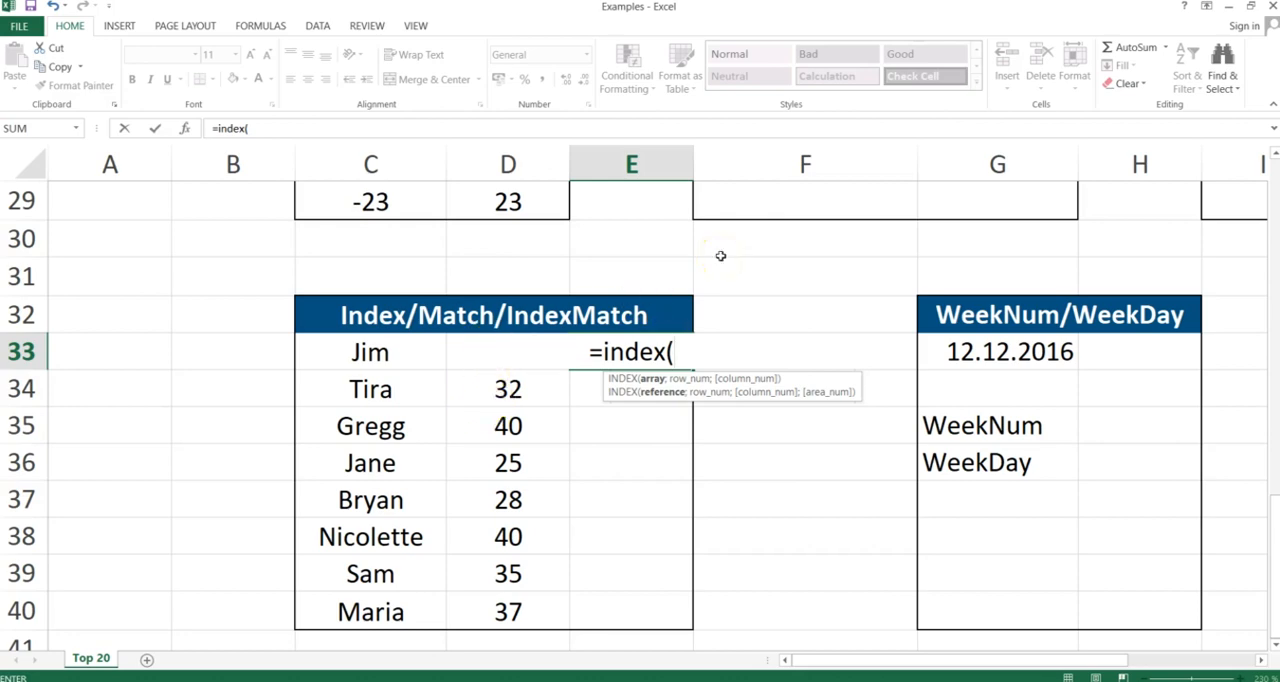
pyautogui.write('D33')
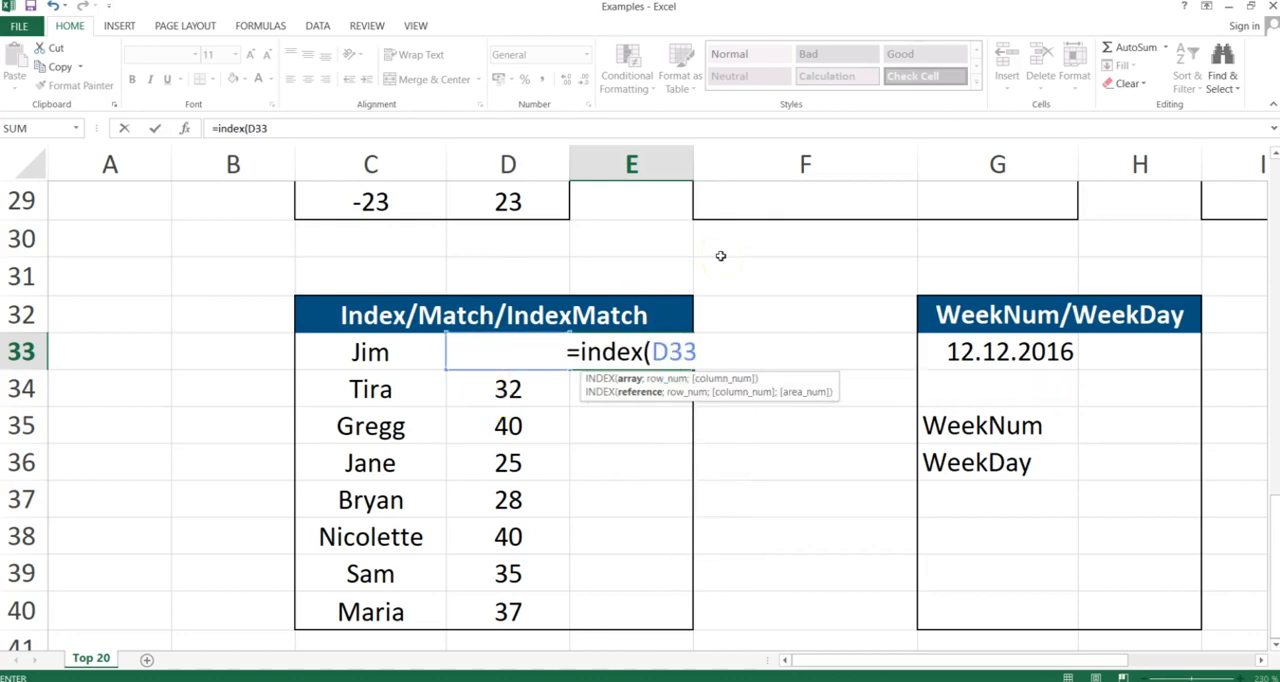
pyautogui.write(':D40')
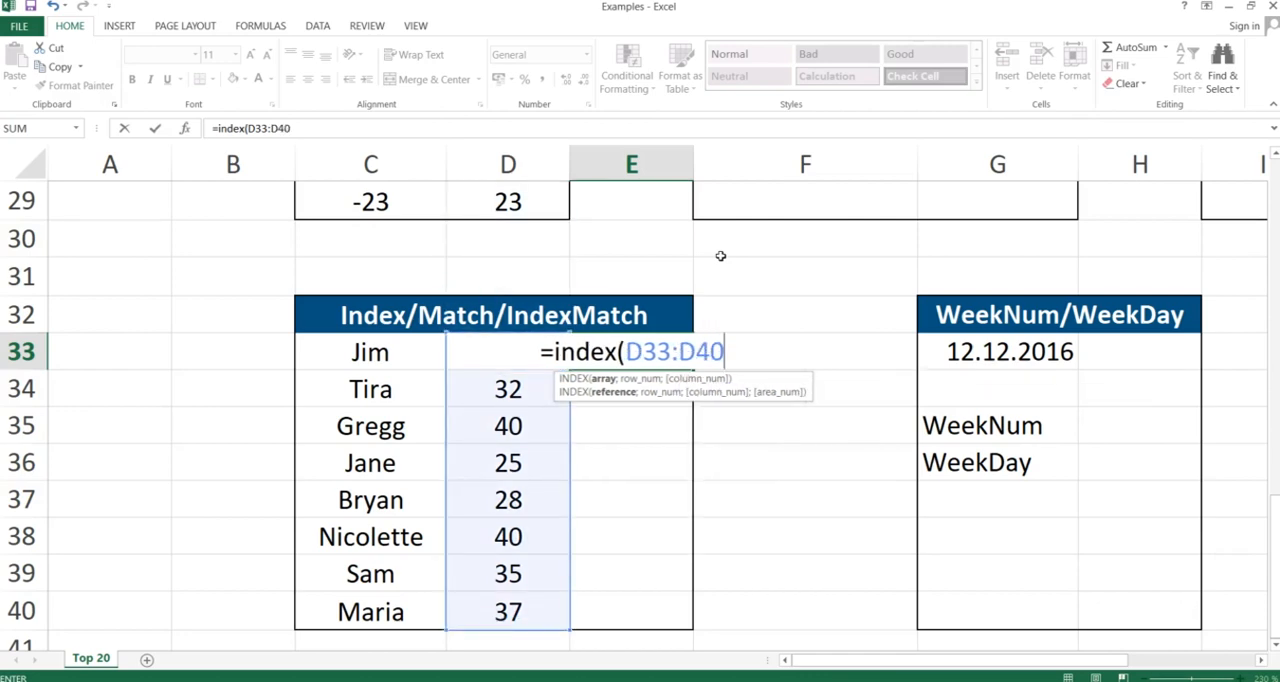
pyautogui.press('F4')
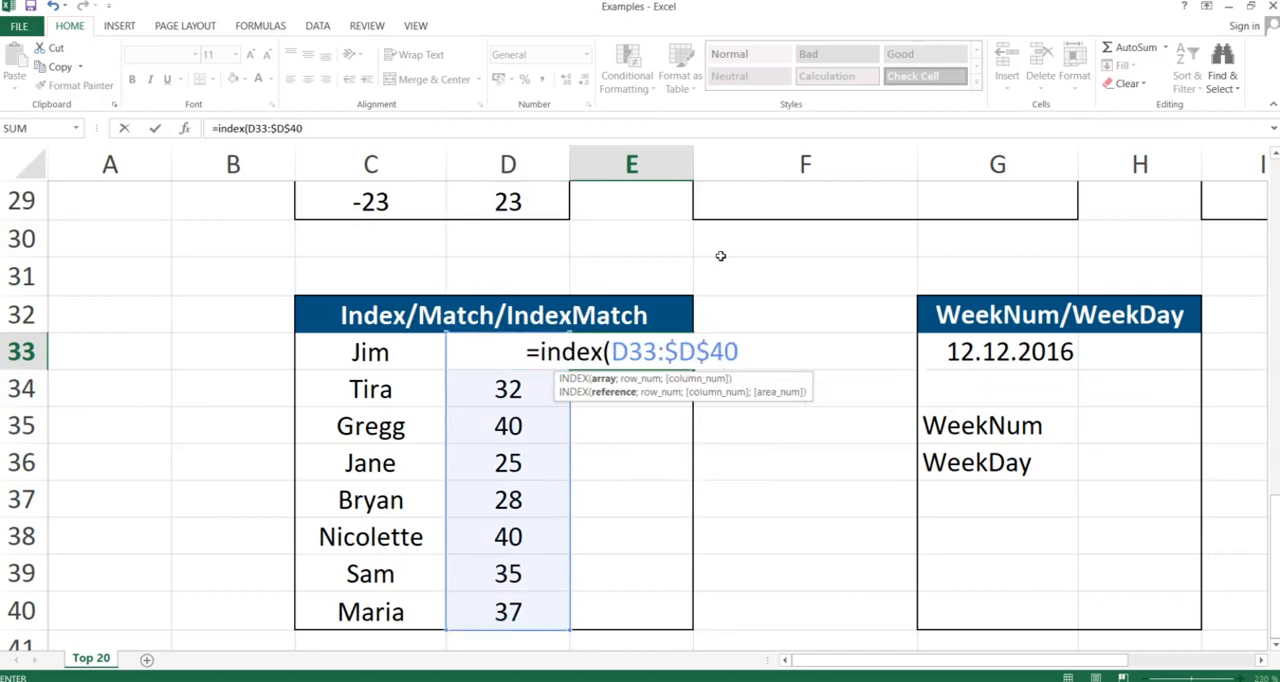
pyautogui.click(623, 348)
pyautogui.press('F4')
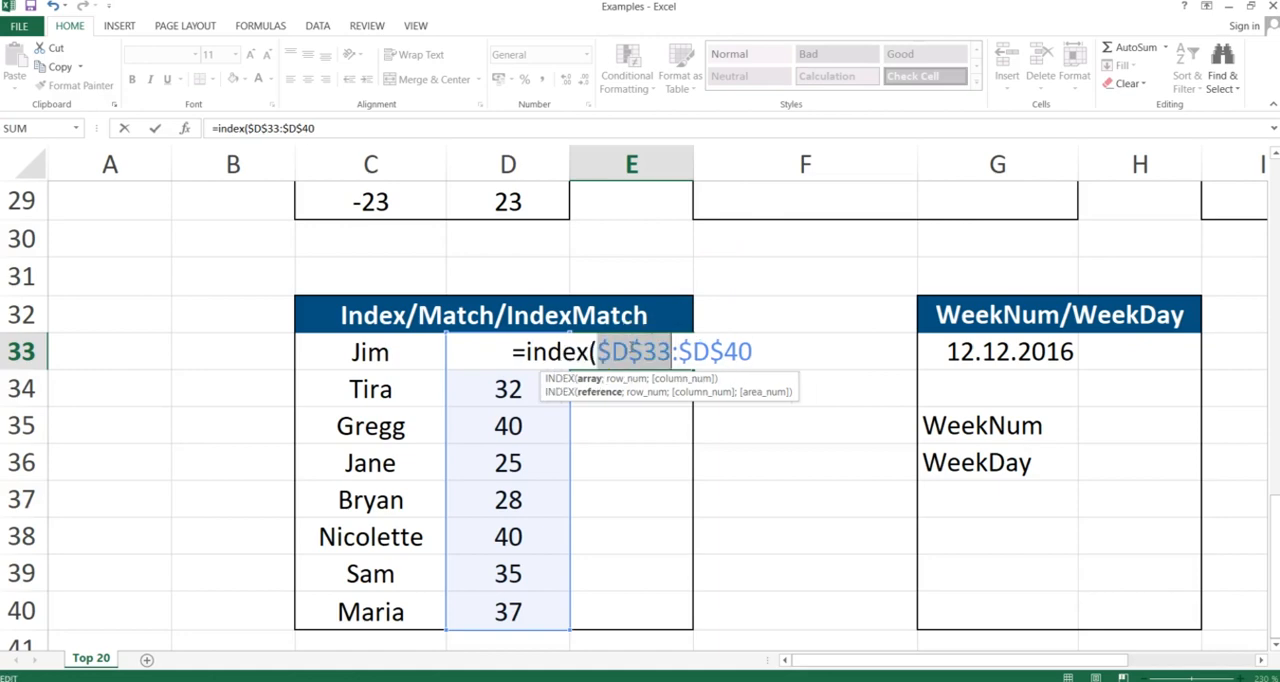
pyautogui.click(750, 349)
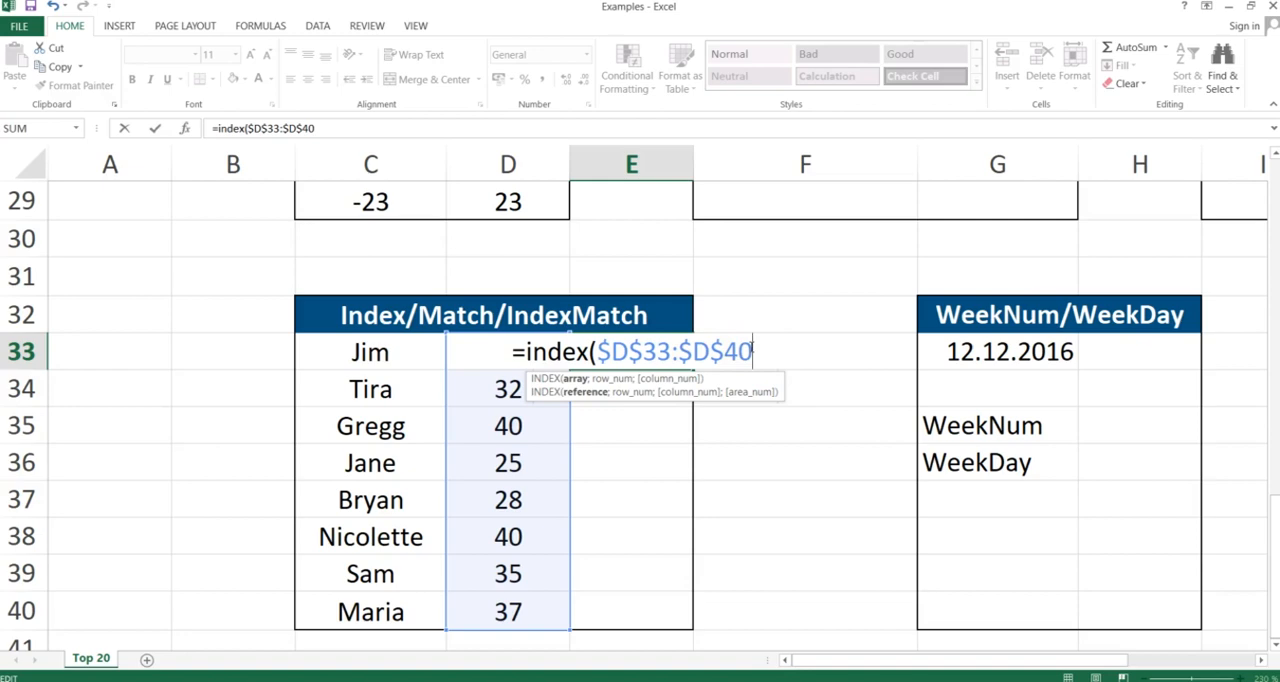
# - In E33, add a MATCH argument that looks up C33 in the absolute range $C$33:$C$40
pyautogui.write(';')
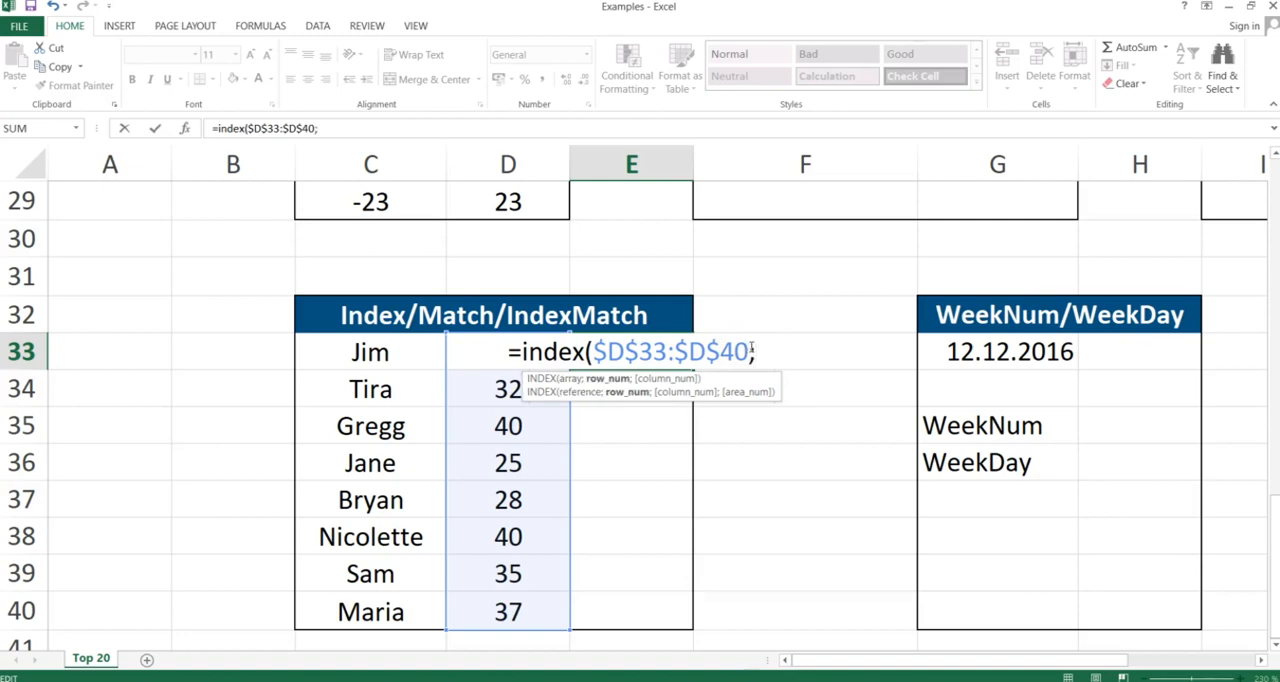
pyautogui.write('match')
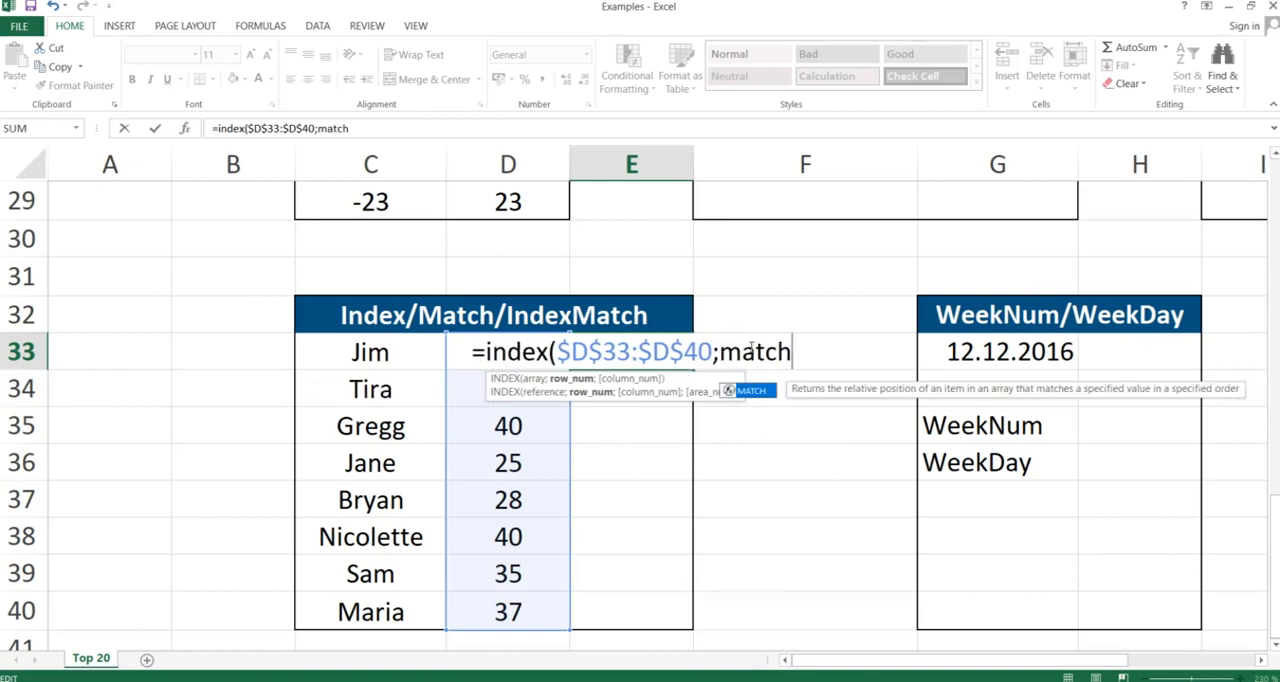
pyautogui.write('(')
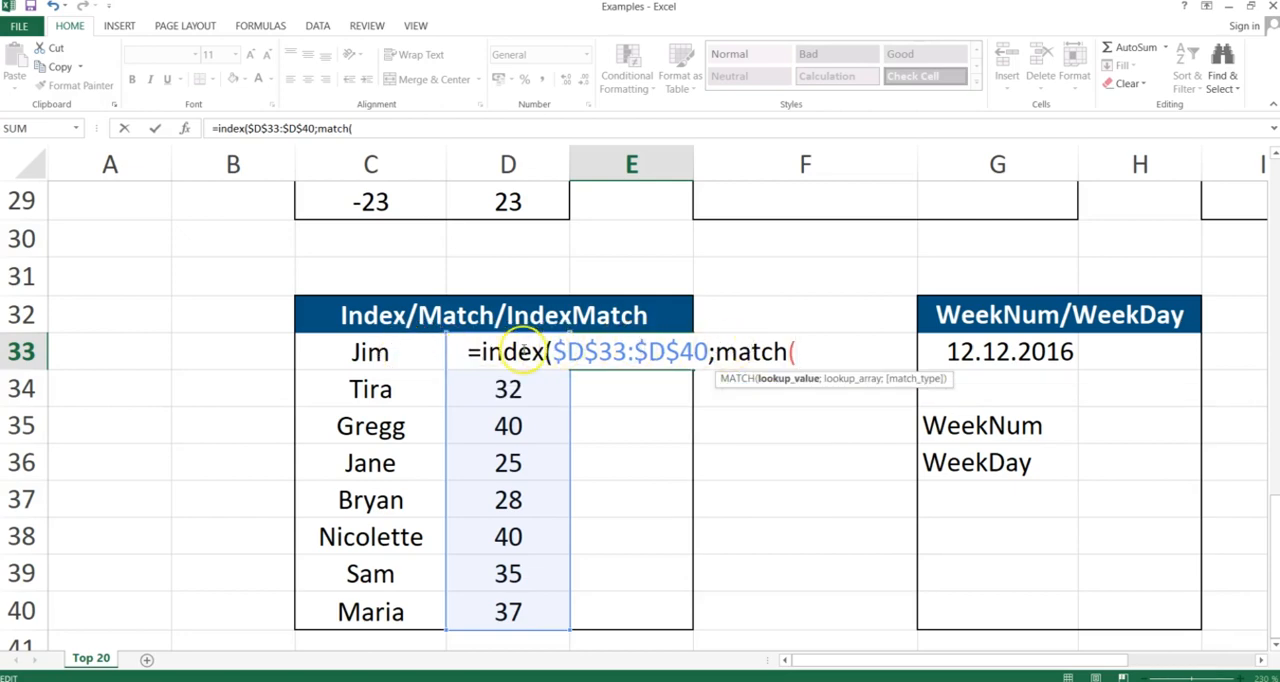
pyautogui.click(388, 352)
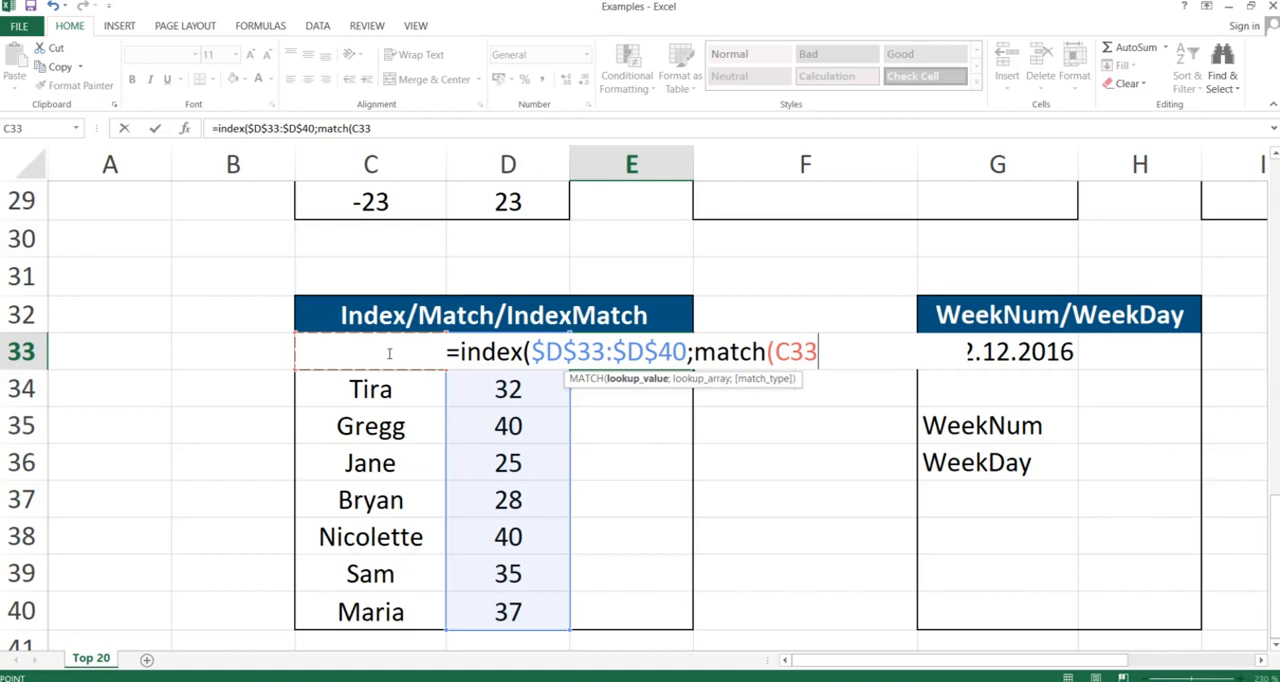
pyautogui.write(';')
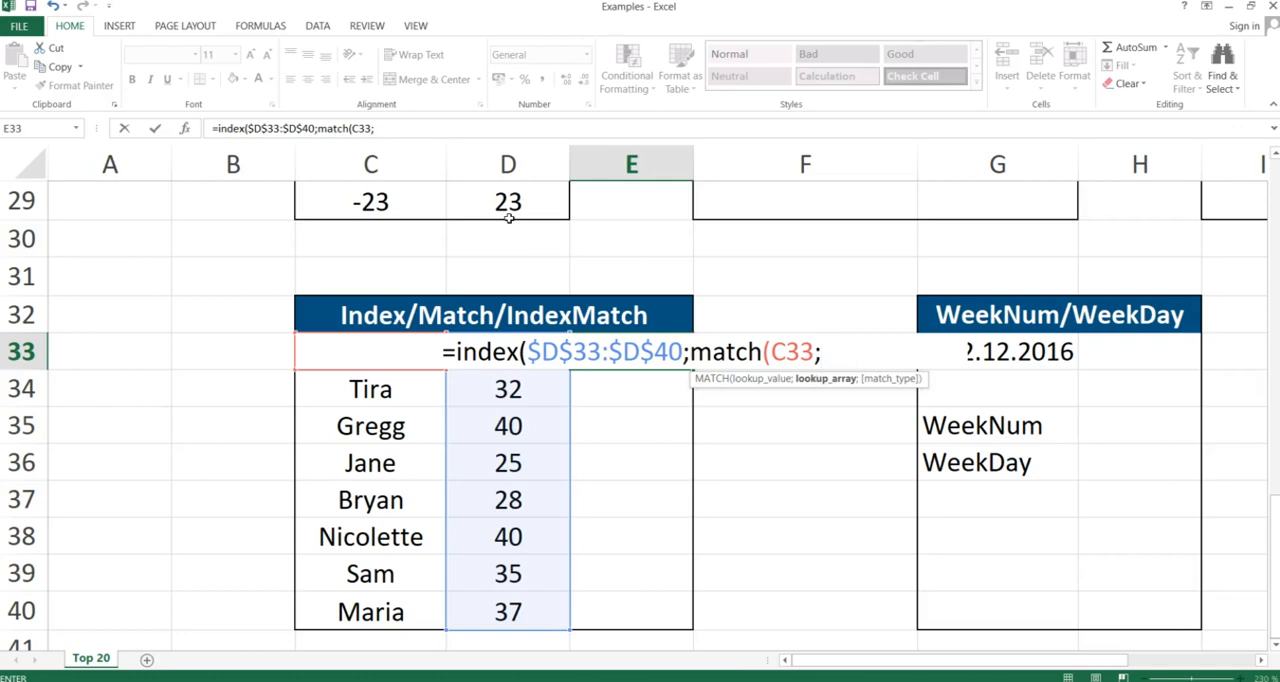
pyautogui.write('C33')
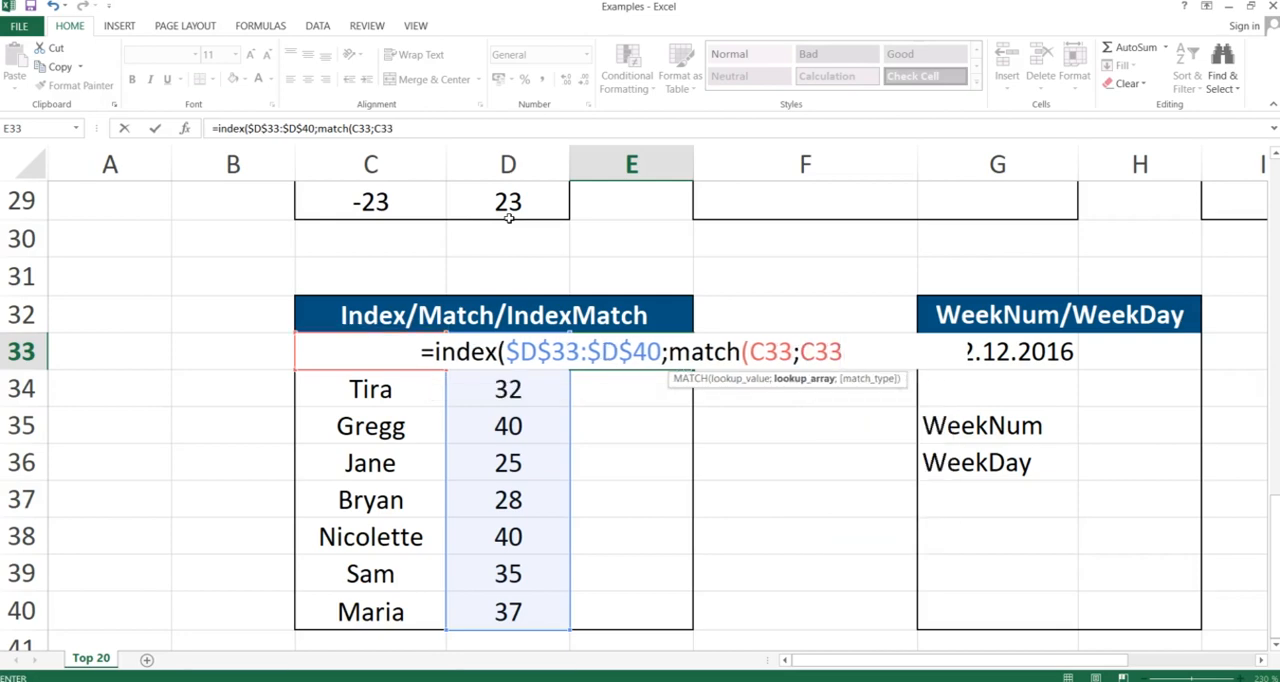
pyautogui.write(':C')
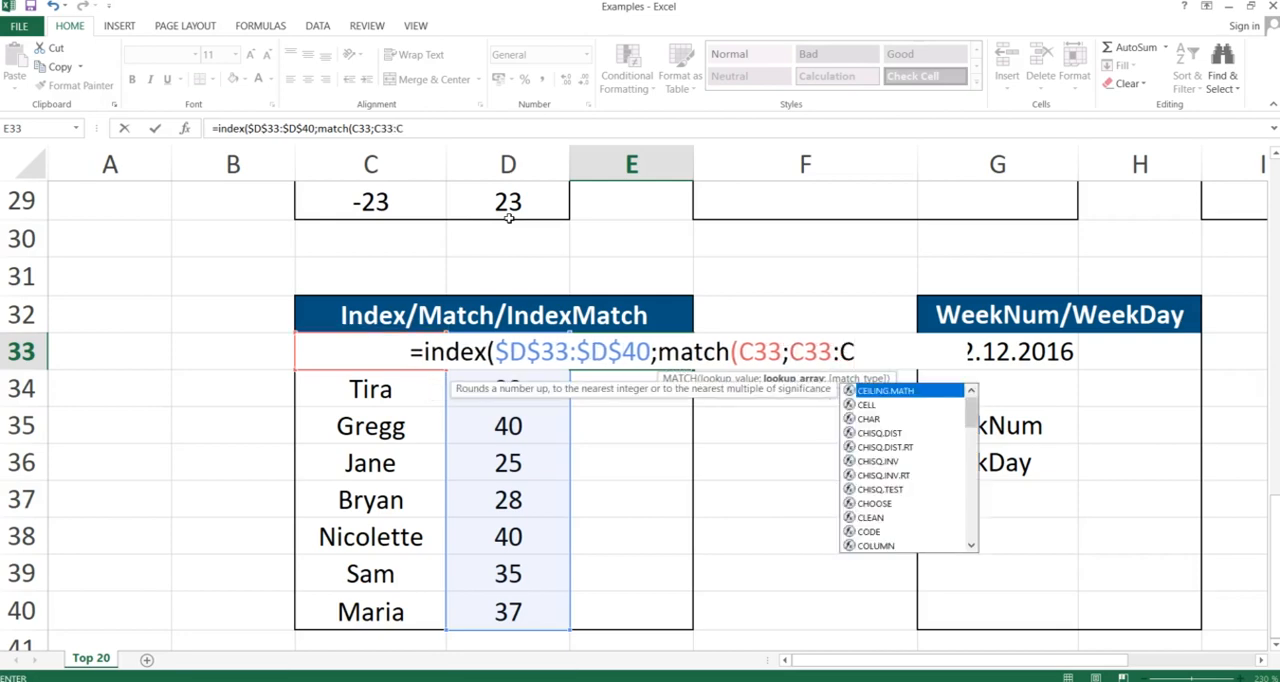
pyautogui.write('40')
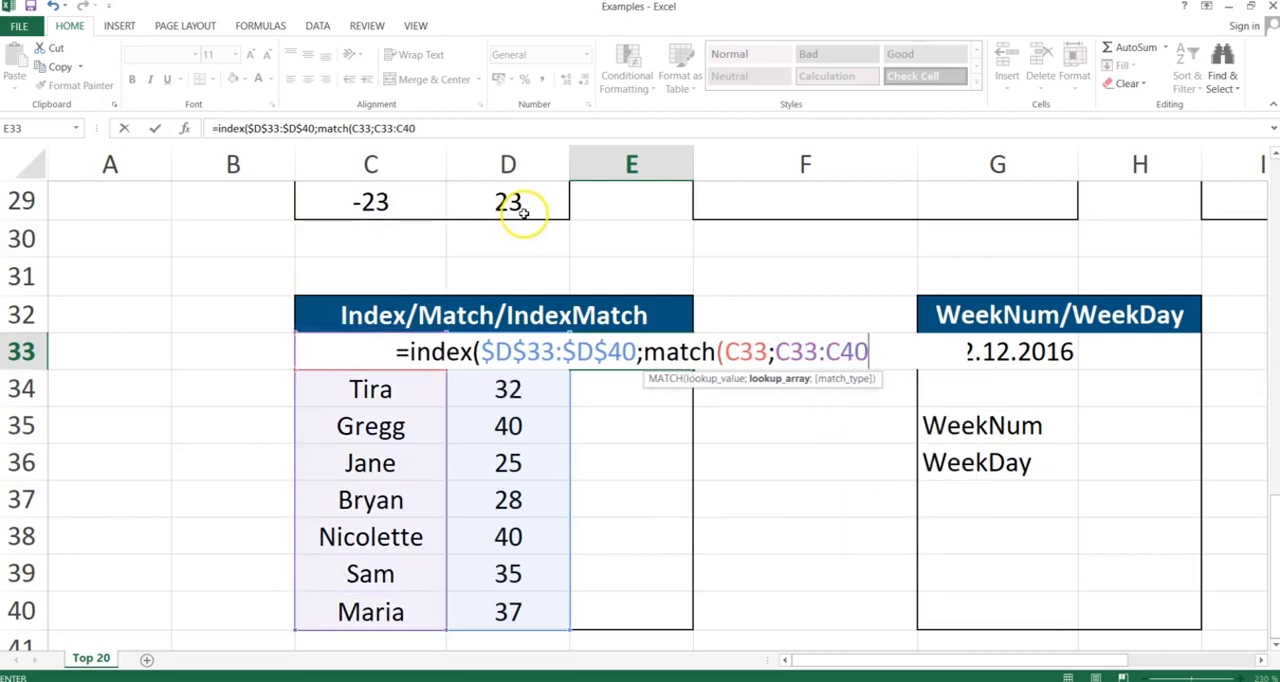
pyautogui.press('F4')
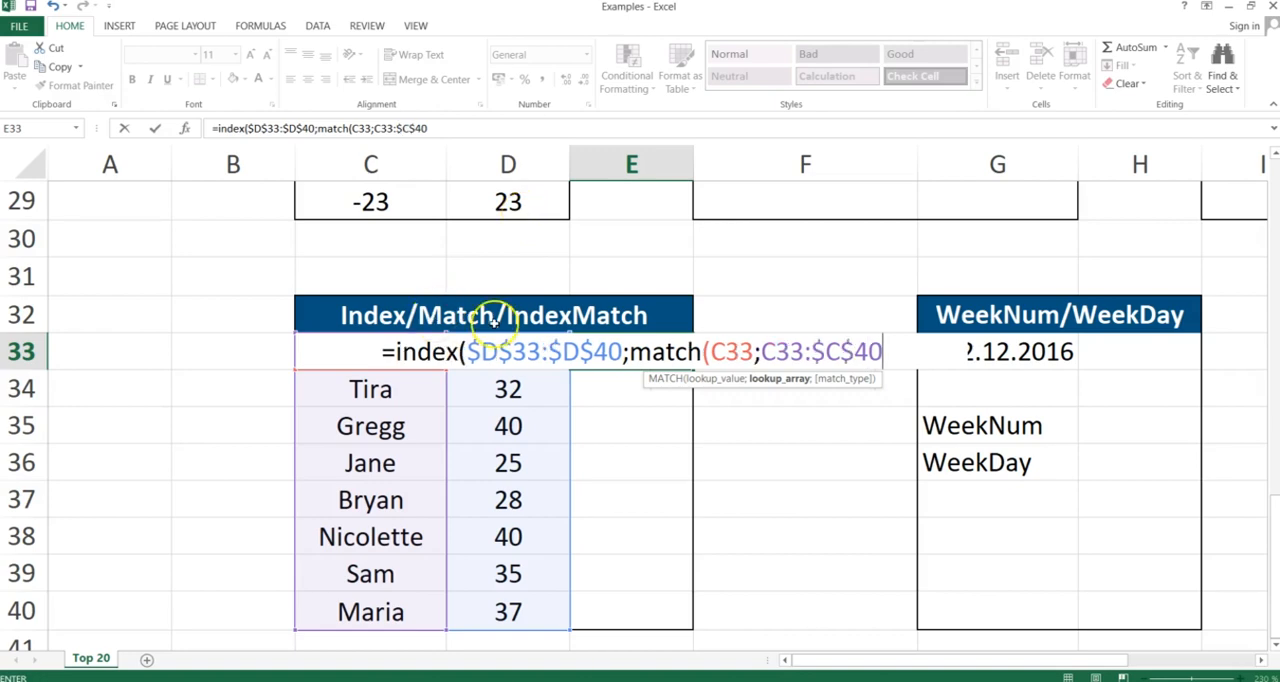
pyautogui.click(778, 348)
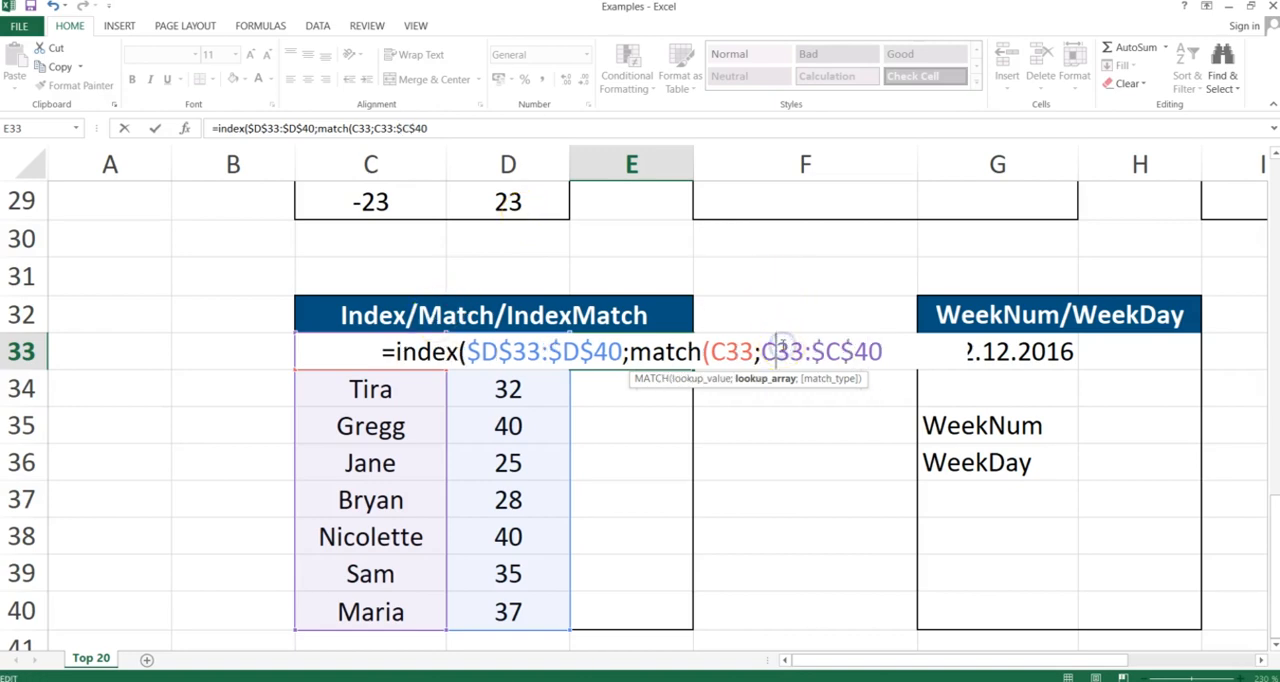
pyautogui.press('F4')
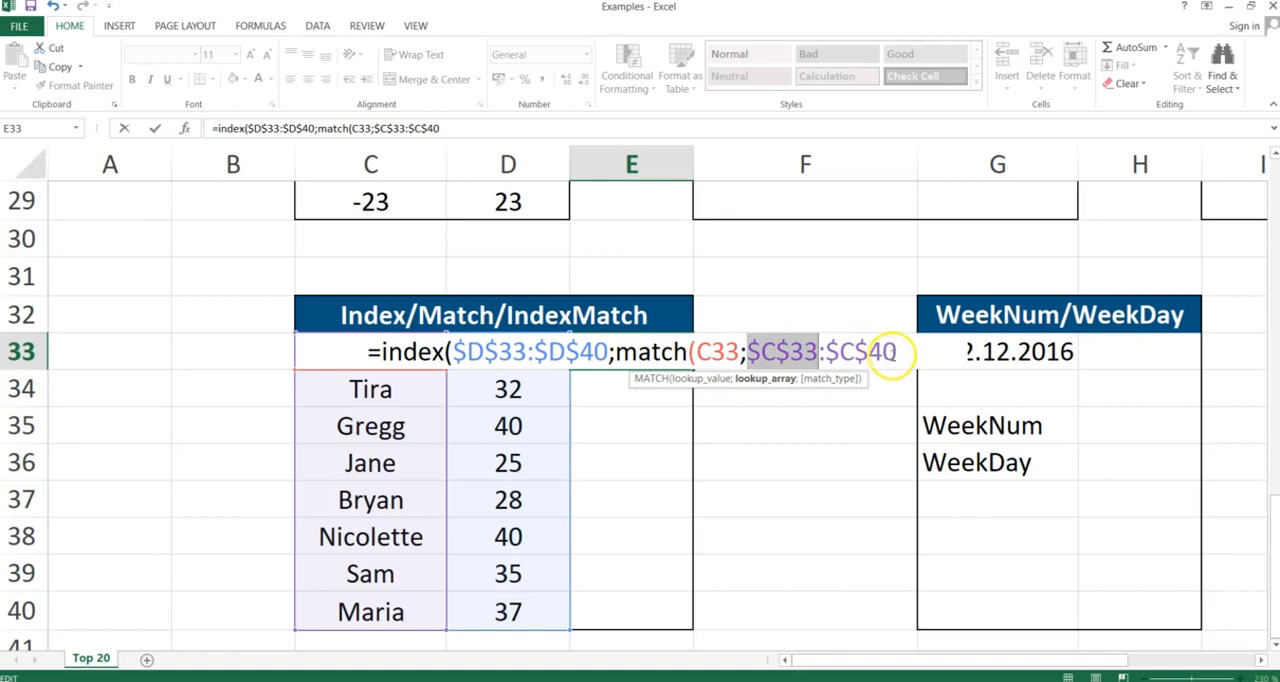
# - Finish the formula with match type 0 and closing parentheses, replacing the comma separator with a semicolon, and enter it
pyautogui.click(895, 352)
pyautogui.write(',')
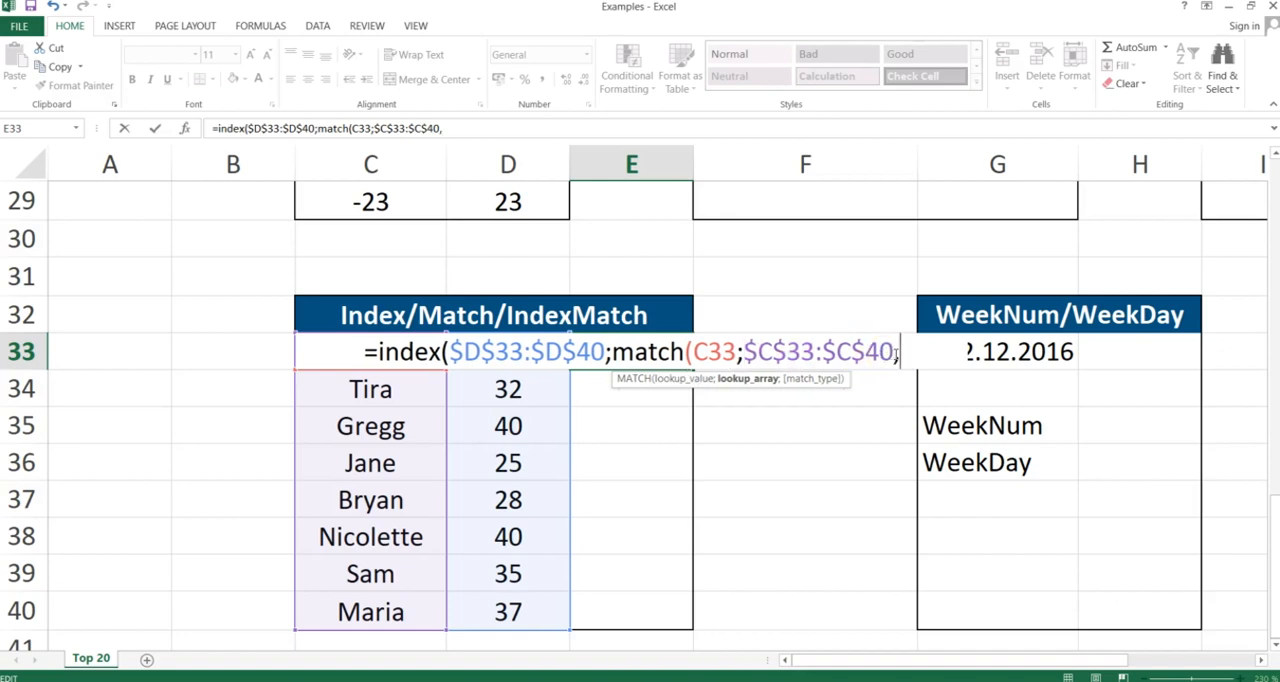
pyautogui.write('0)')
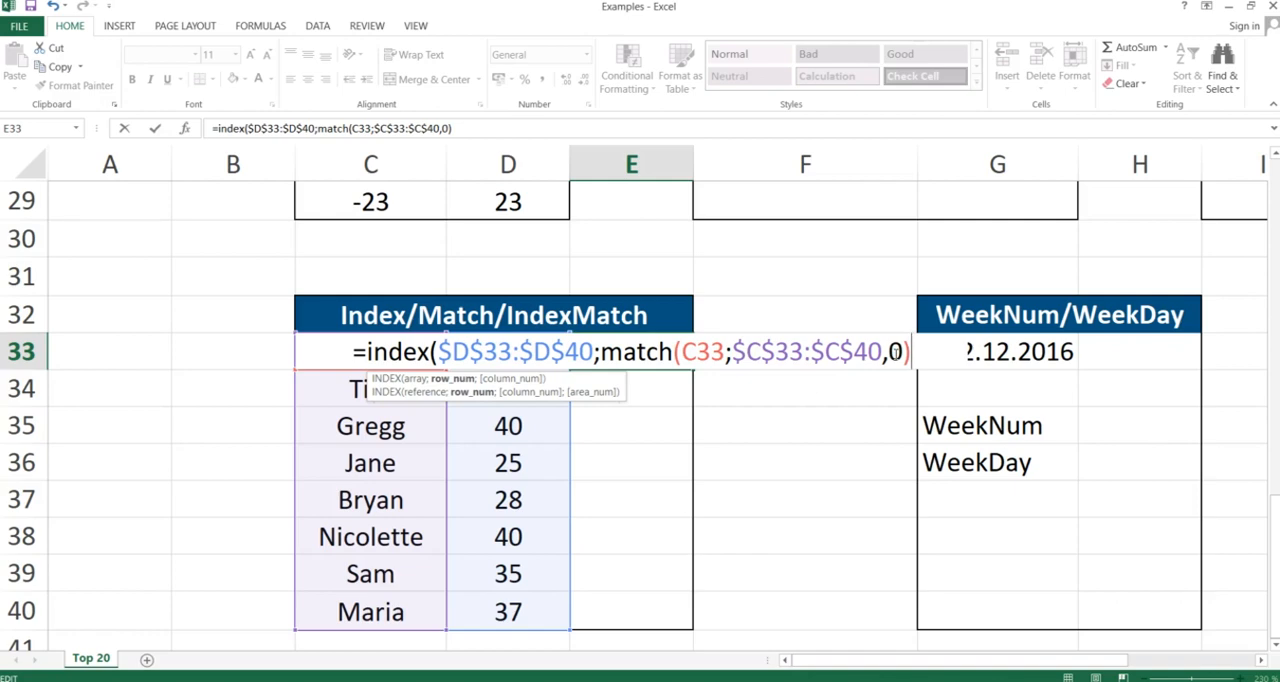
pyautogui.write(')')
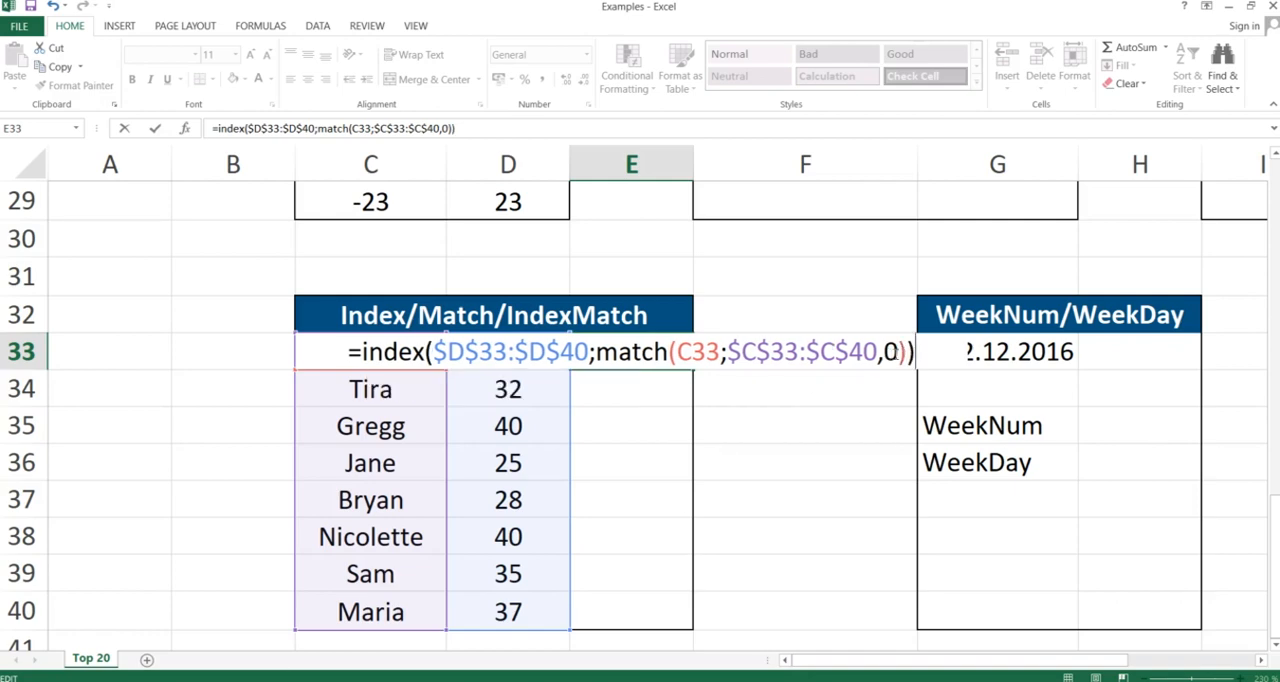
pyautogui.press('Return')
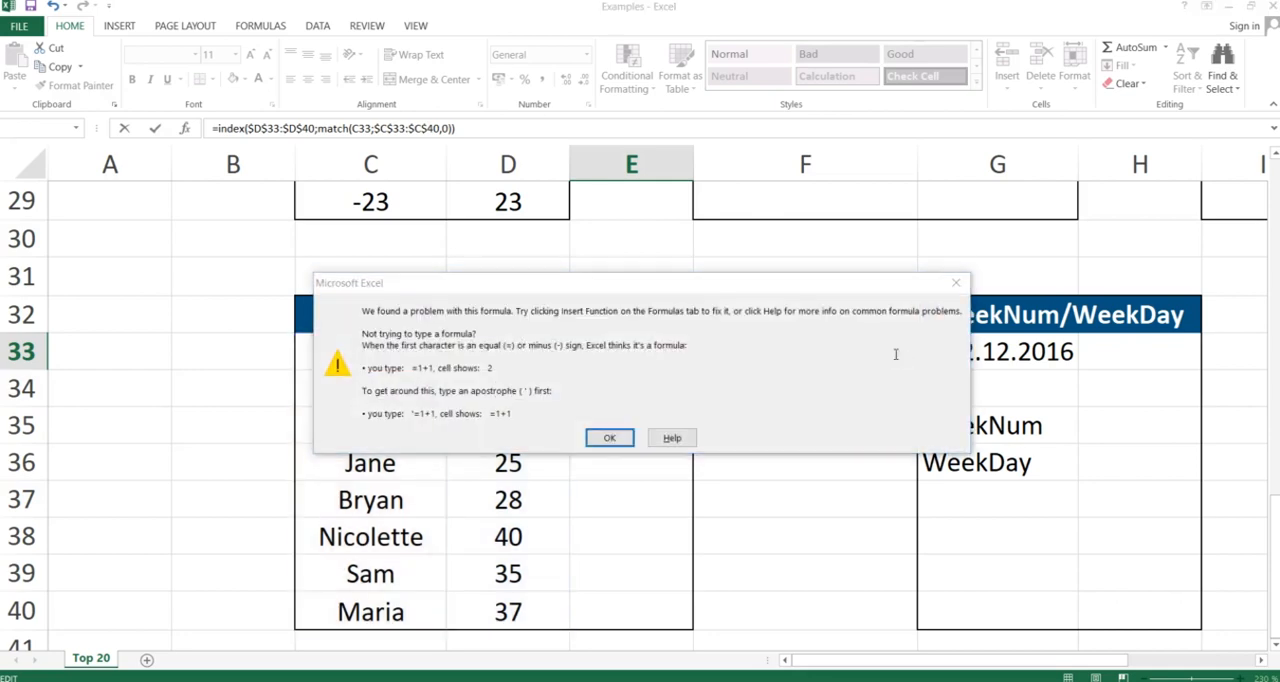
pyautogui.press('Return')
pyautogui.click(885, 352)
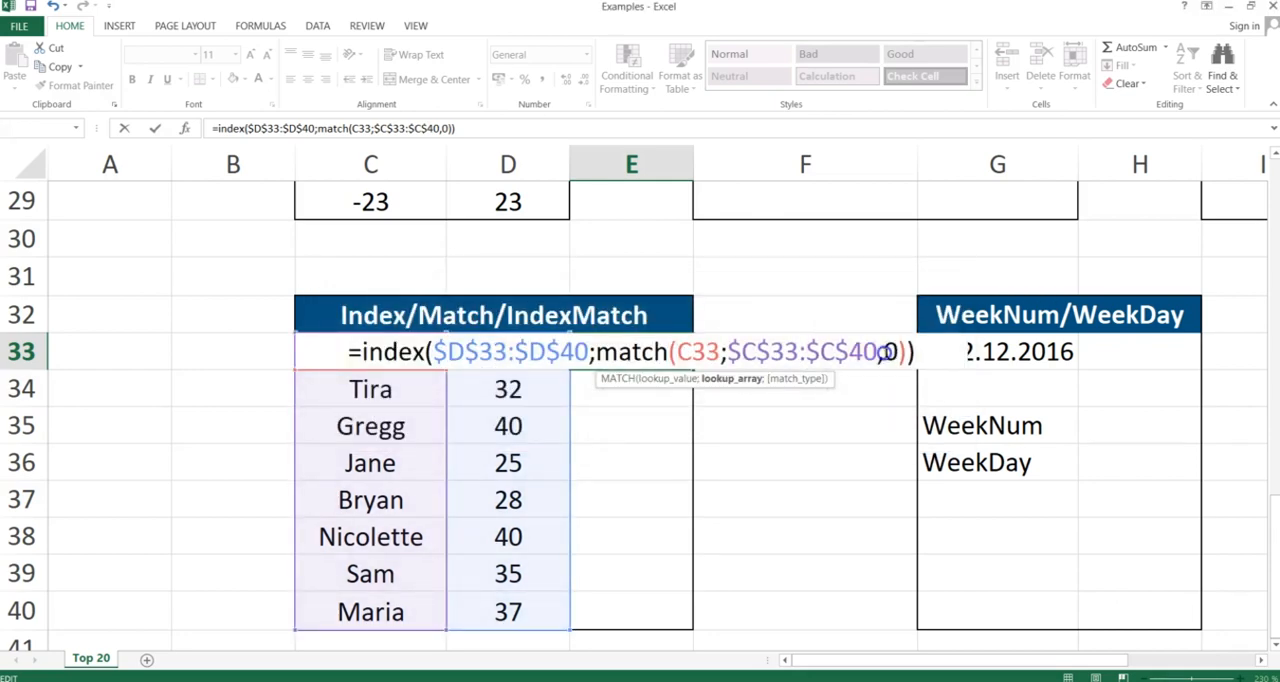
pyautogui.press('BackSpace')
pyautogui.write(';')
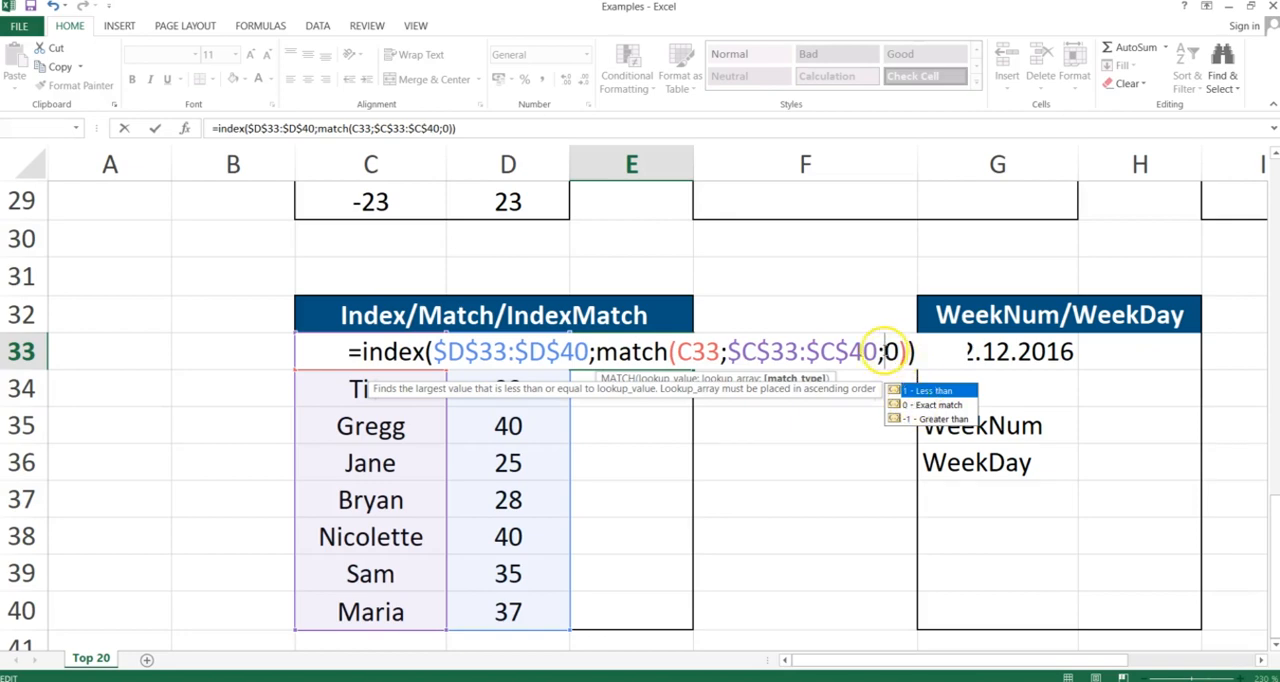
pyautogui.press('Return')
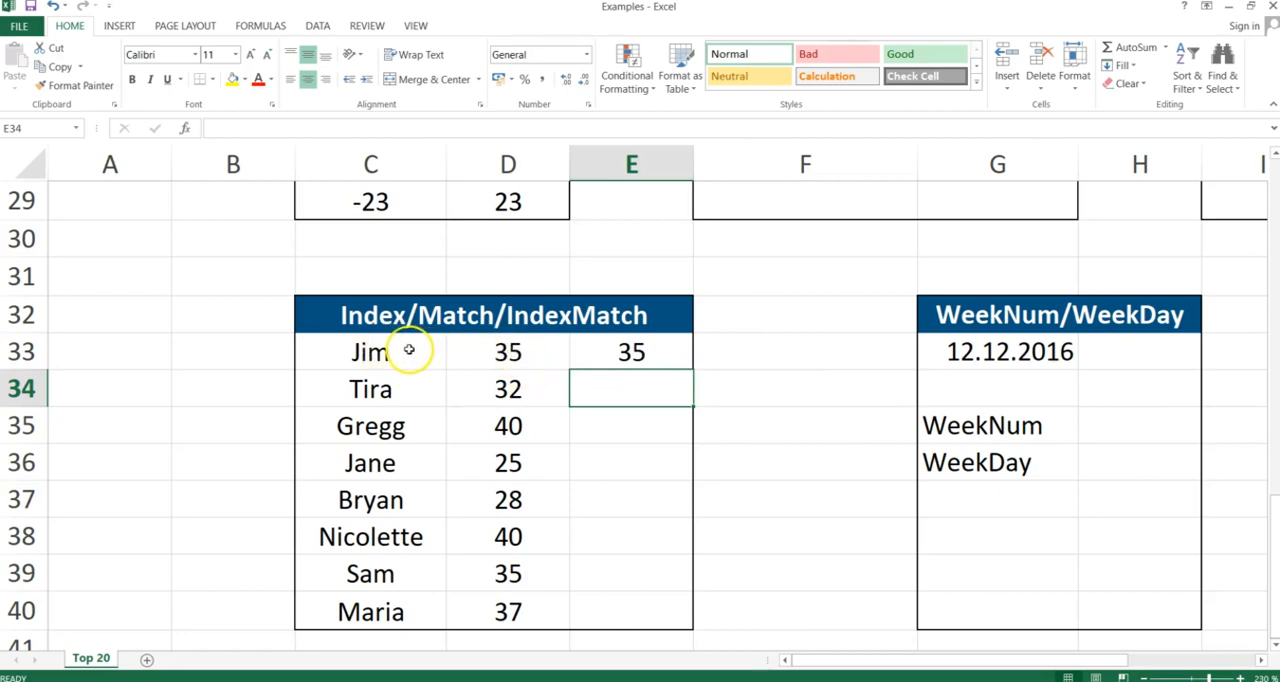
# - Copy the E33 formula and paste it down the column to E40
pyautogui.click(631, 352)
pyautogui.hotkey('ctrl', 'c')
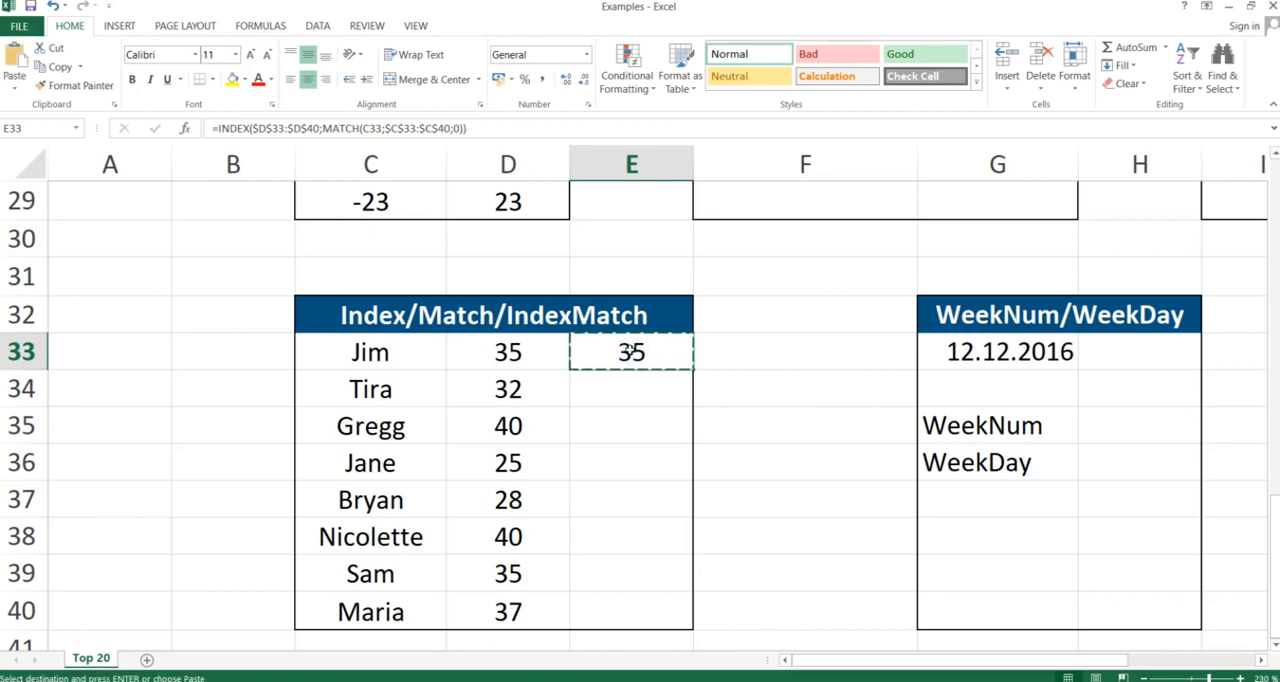
pyautogui.hotkey('shift', 'Down')
pyautogui.hotkey('shift', 'Down')
pyautogui.hotkey('shift', 'Down')
pyautogui.hotkey('shift', 'Down')
pyautogui.hotkey('shift', 'Down')
pyautogui.hotkey('shift', 'Down')
pyautogui.hotkey('shift', 'Down')
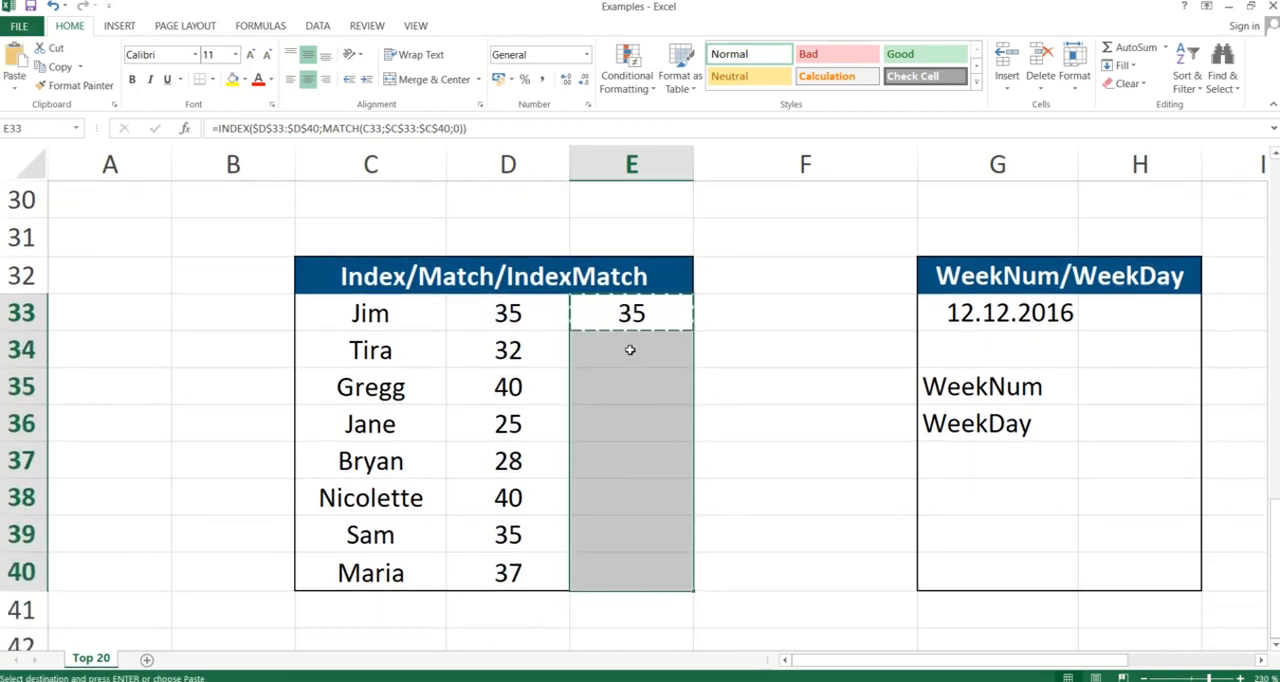
pyautogui.hotkey('ctrl', 'alt', 'v')
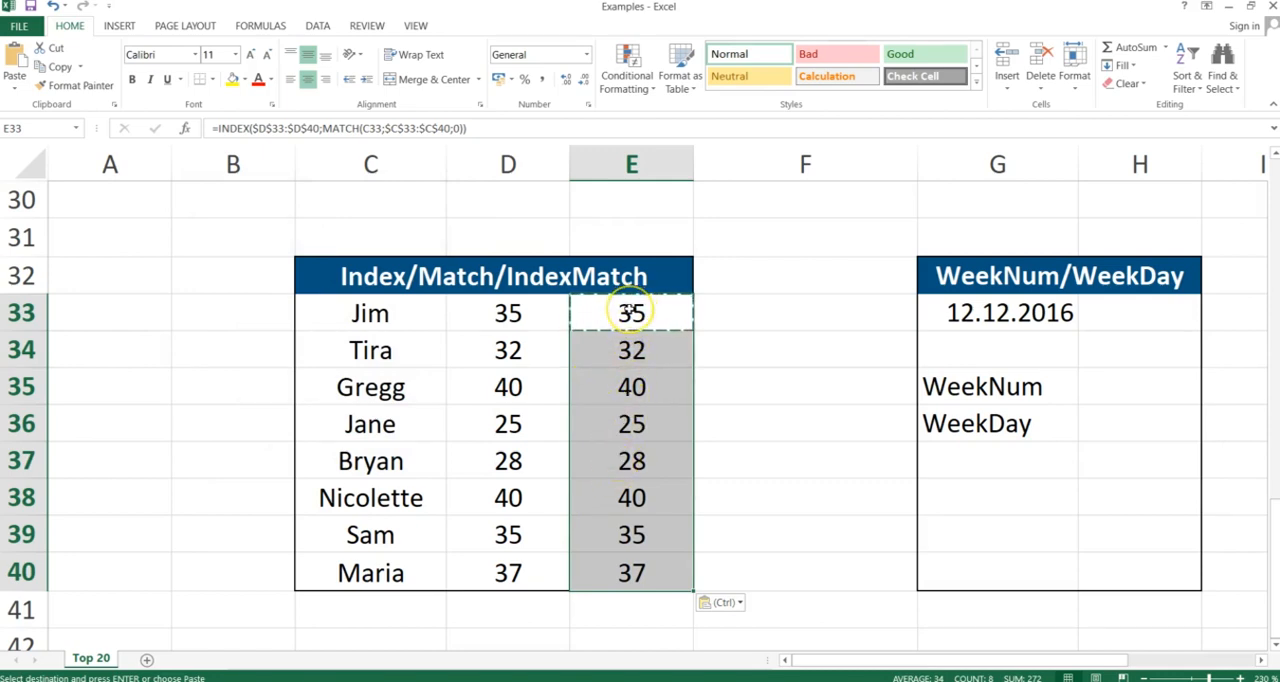
# - Clear the formulas from E33:E40
pyautogui.moveTo(631, 313); pyautogui.dragTo(609, 566)
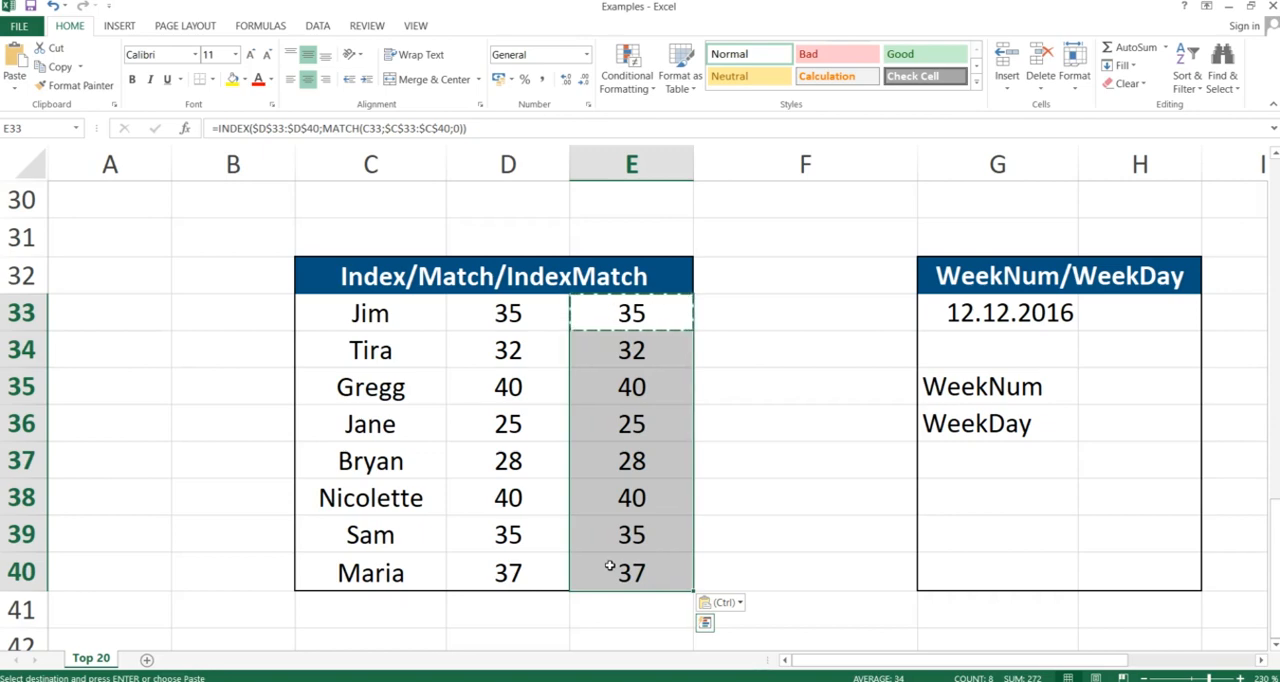
pyautogui.press('Delete')
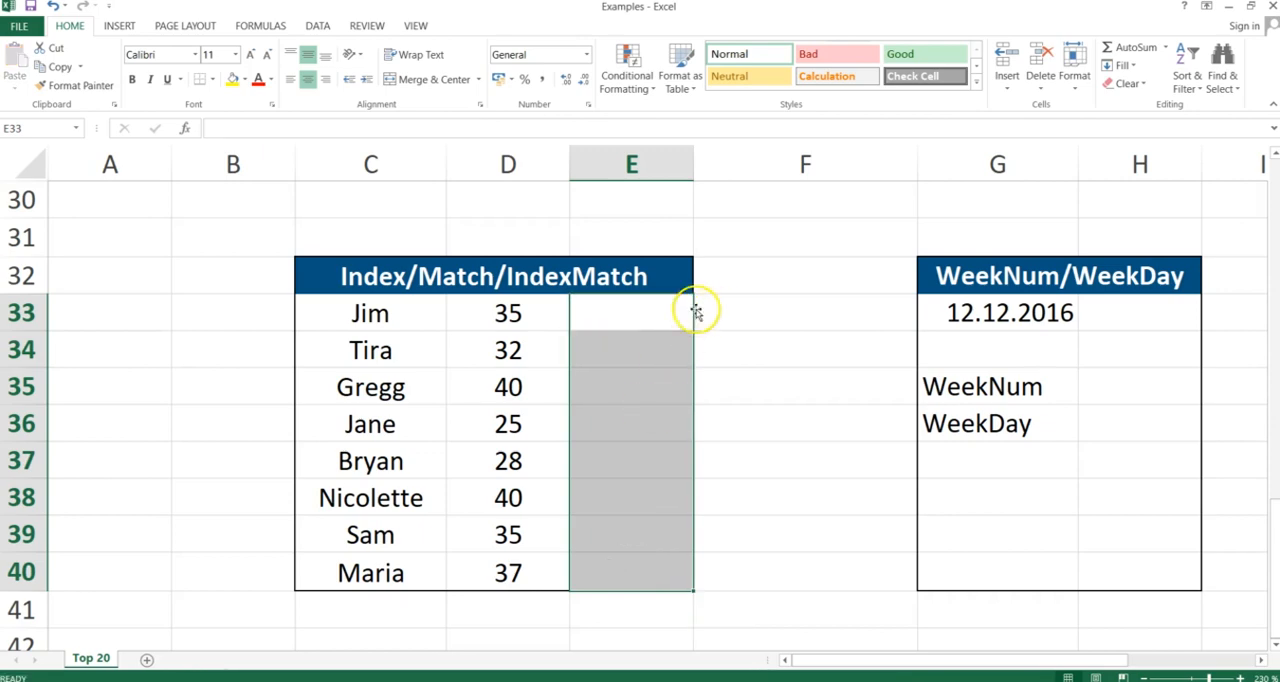
pyautogui.click(655, 314)
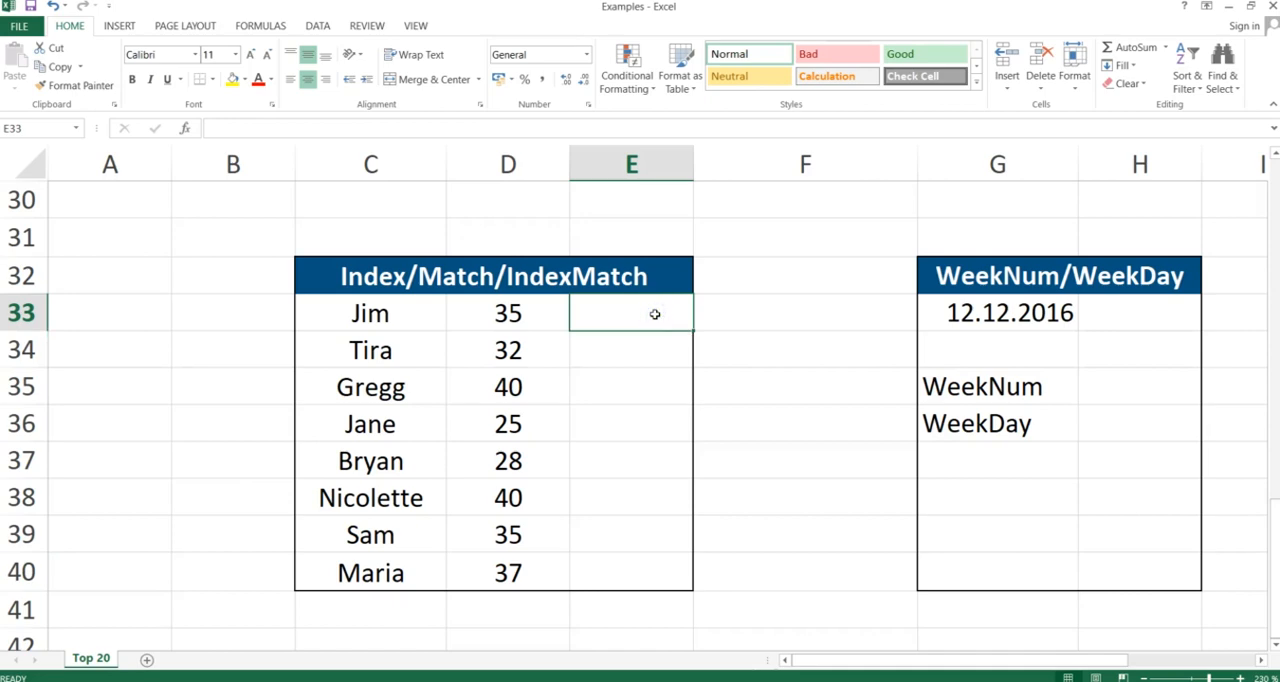
# - In E33, start =INDEX($C$33:$C$40;MATCH( to return names from the list
pyautogui.write('=inde')
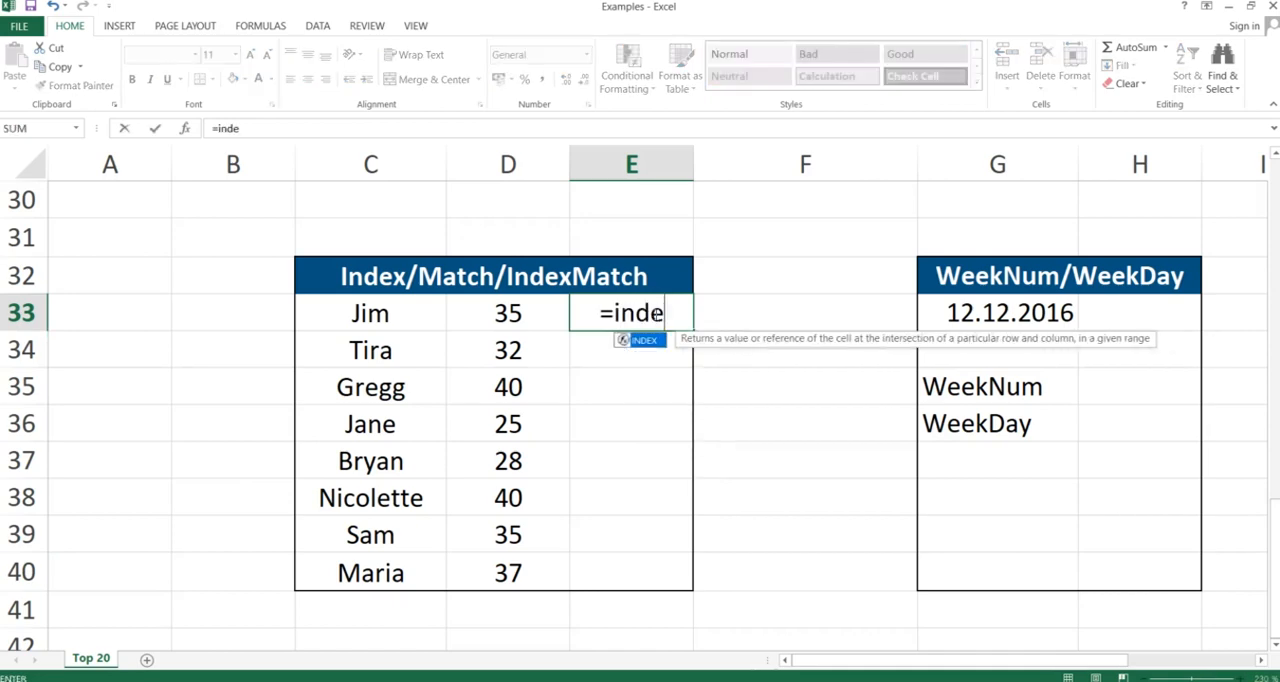
pyautogui.write('x(')
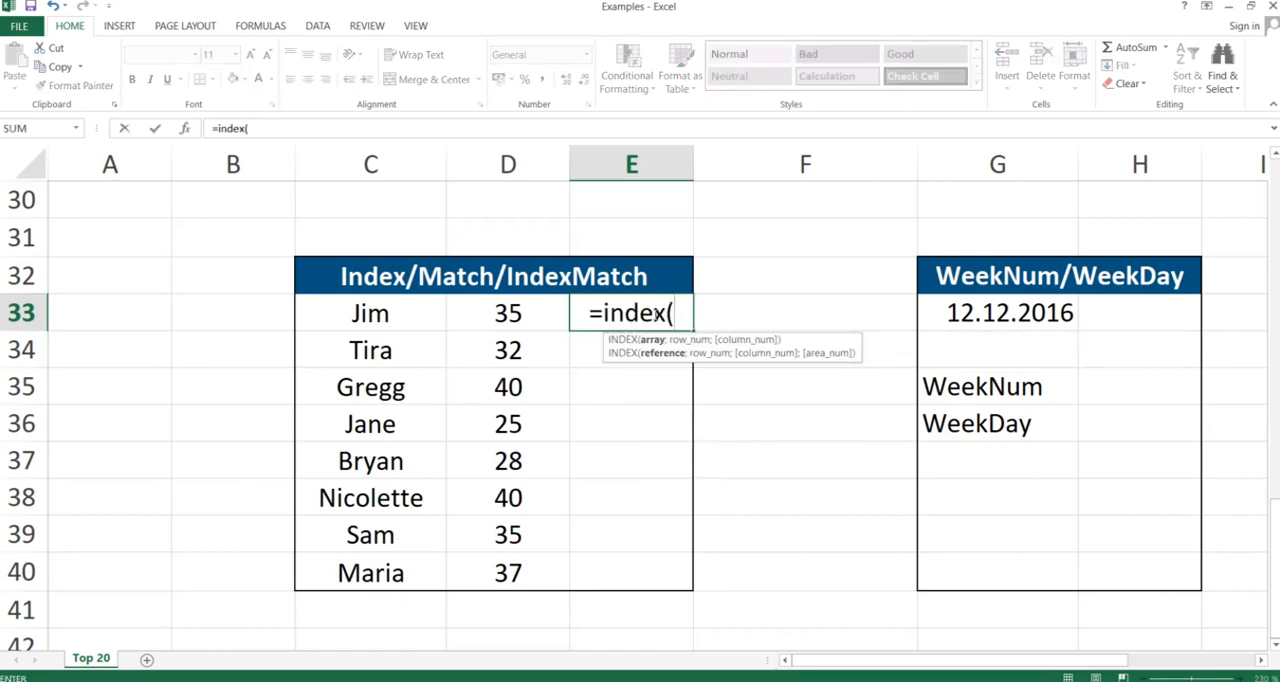
pyautogui.moveTo(371, 312); pyautogui.dragTo(369, 560)
pyautogui.press('F4')
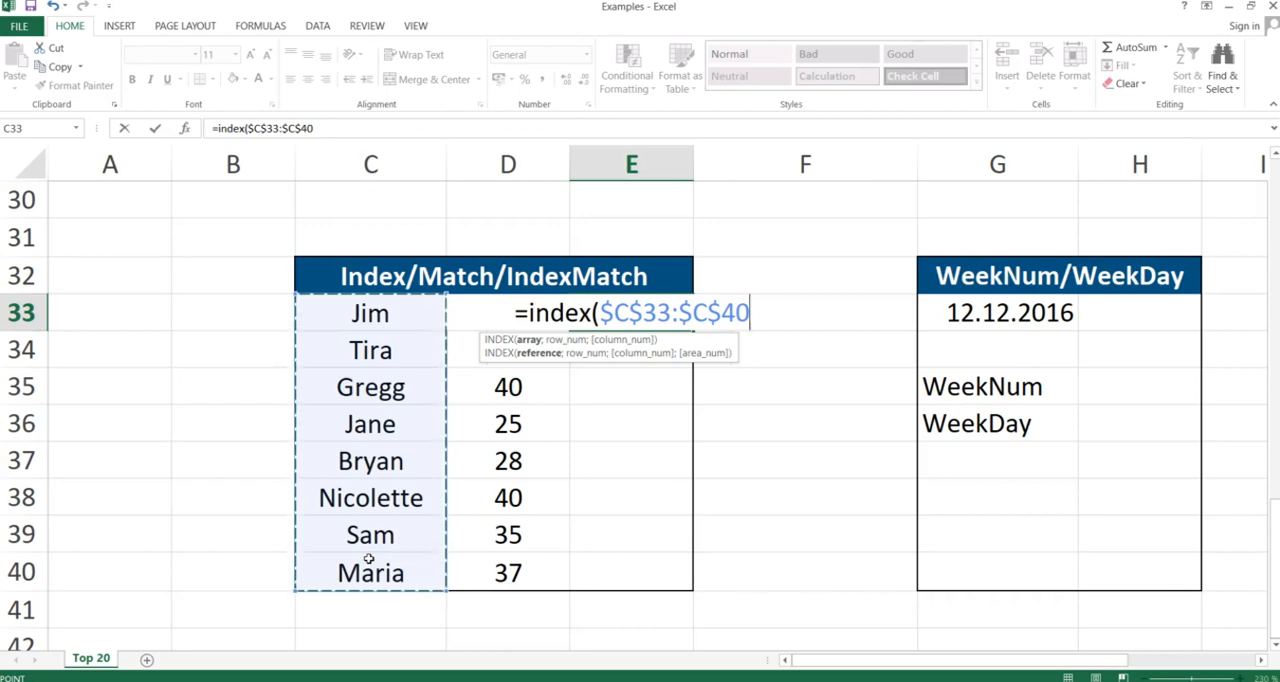
pyautogui.write(';')
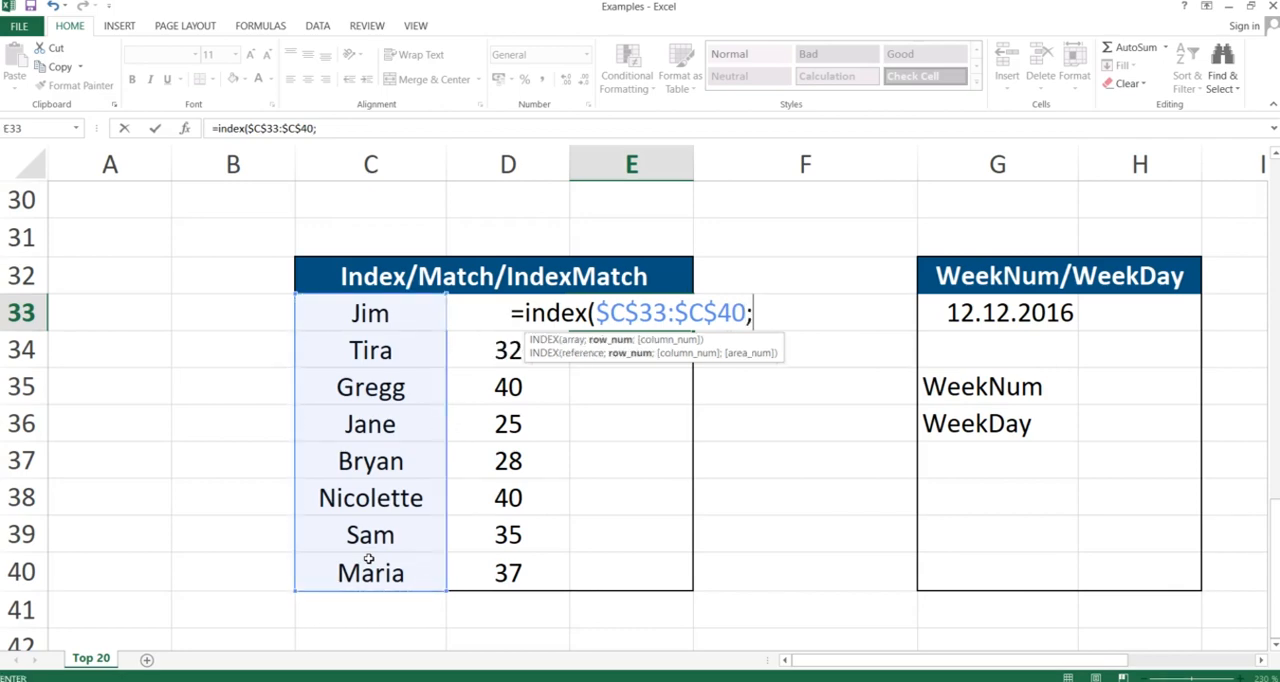
pyautogui.write('match(')
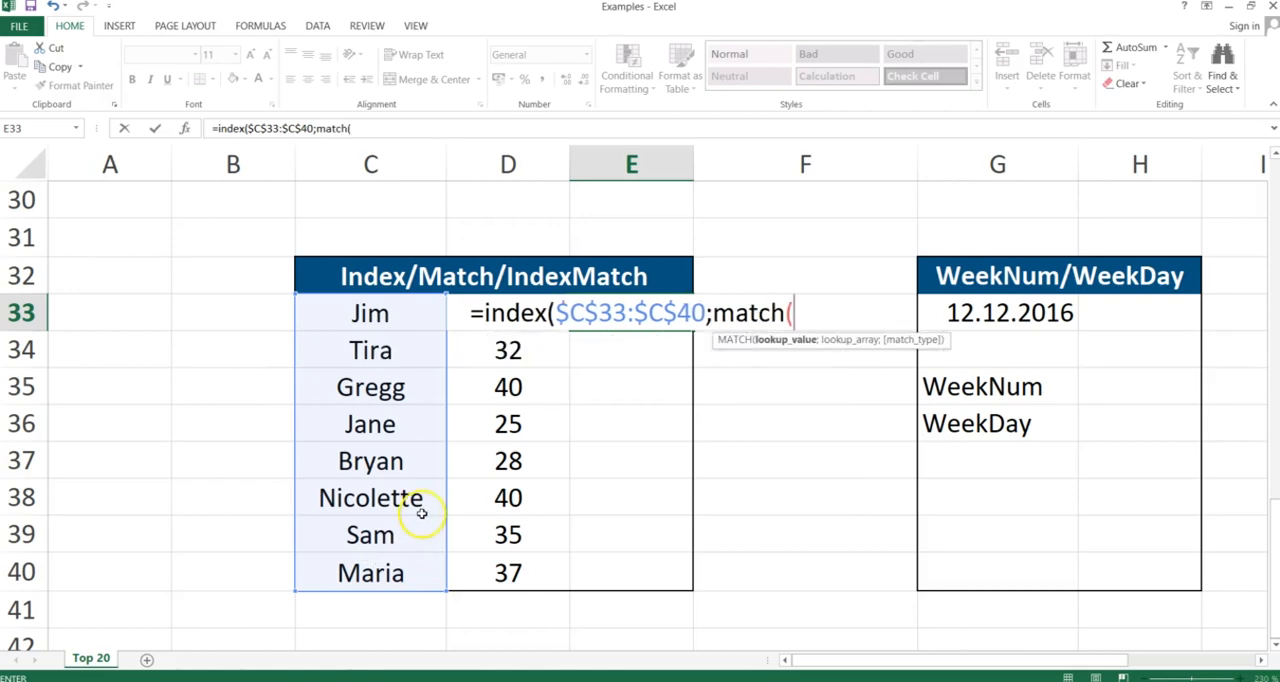
# - In the MATCH part, use D33 as the lookup value and the absolute range $D$33:$D$40 as the lookup array
pyautogui.click(480, 349)
pyautogui.press('Up')
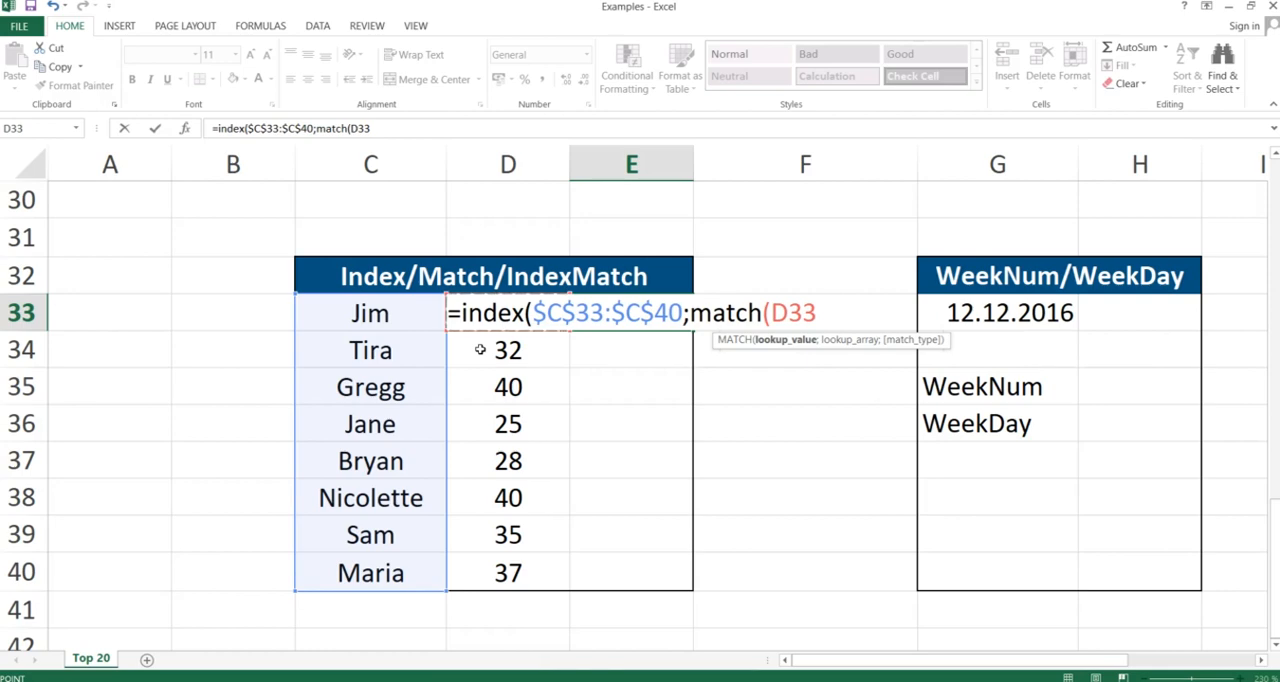
pyautogui.write(';')
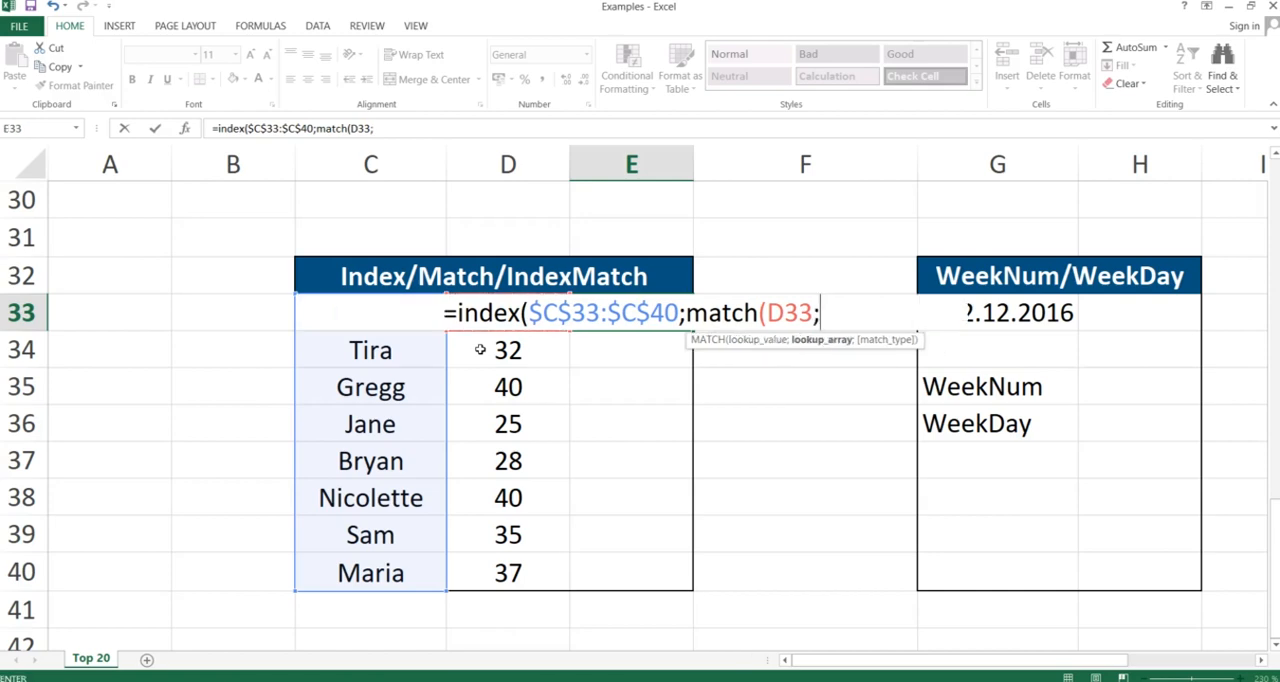
pyautogui.write('D')
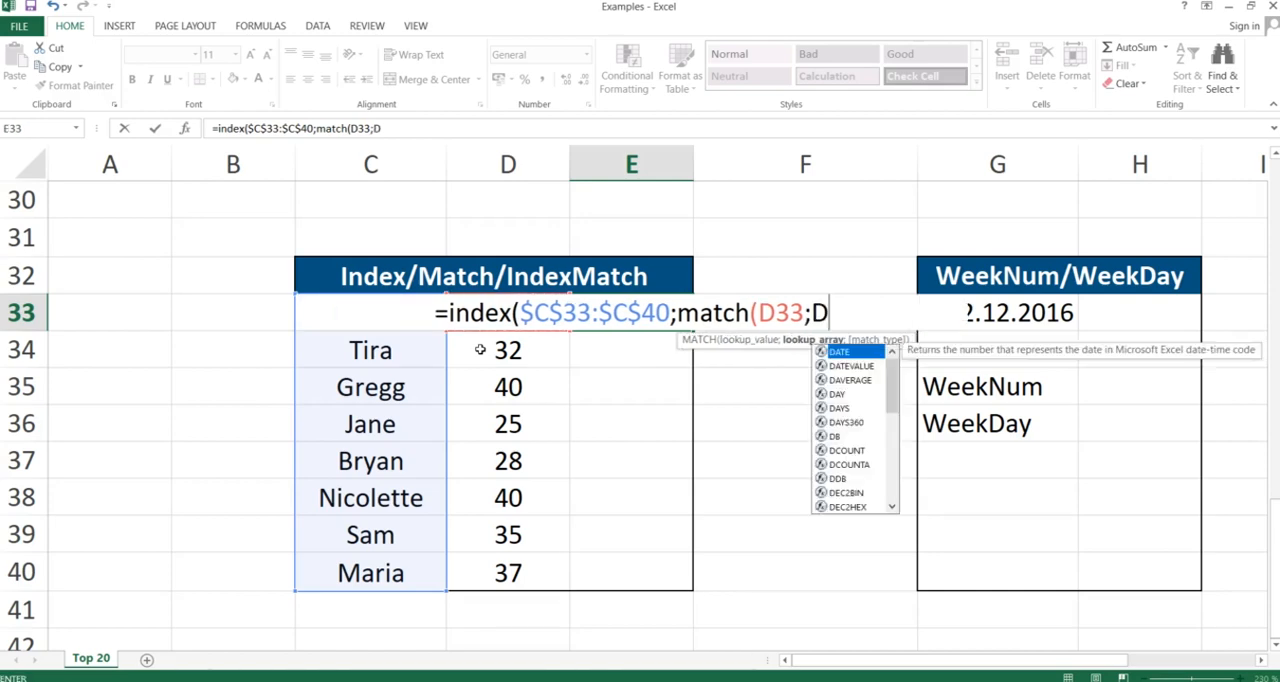
pyautogui.write('33:$')
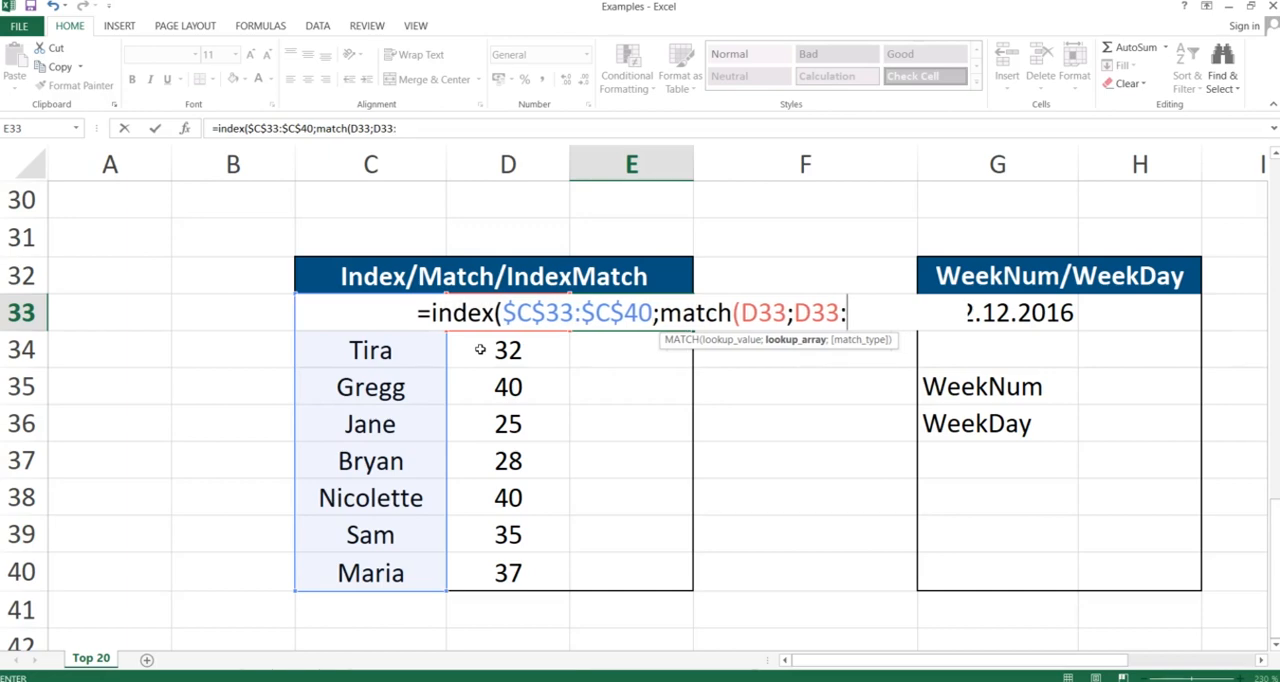
pyautogui.write('D$40')
pyautogui.press('F4')
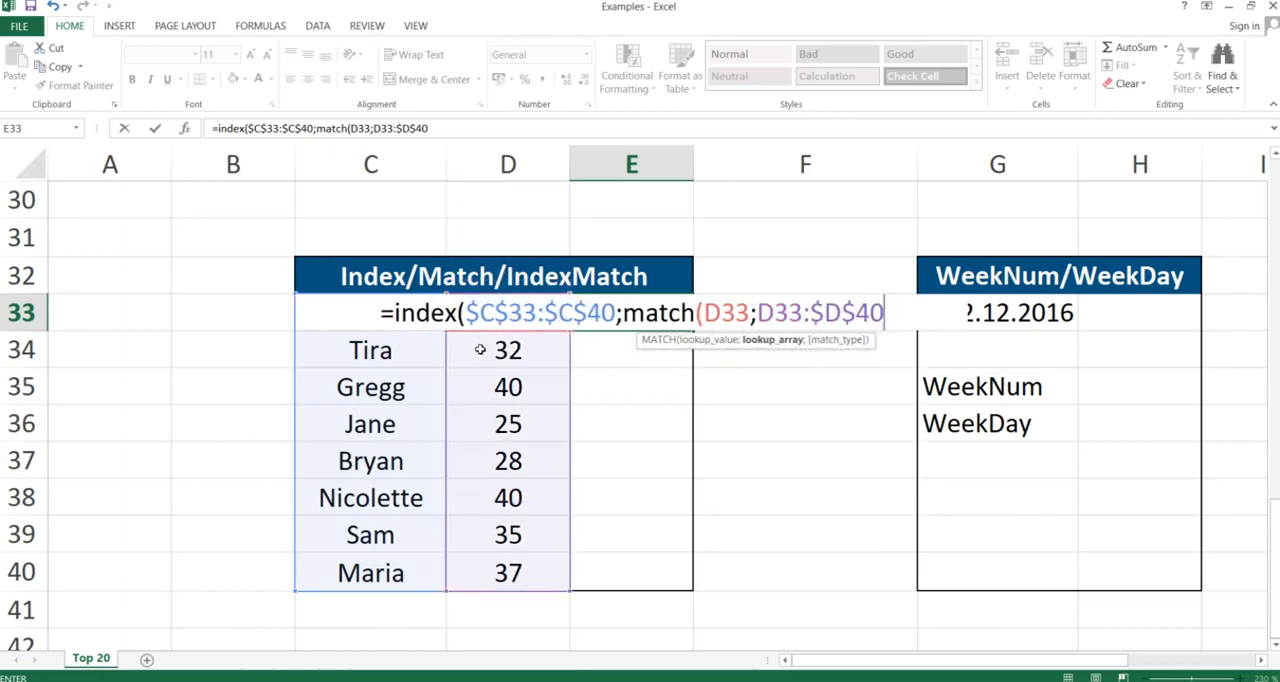
pyautogui.doubleClick(778, 312)
pyautogui.press('F4')
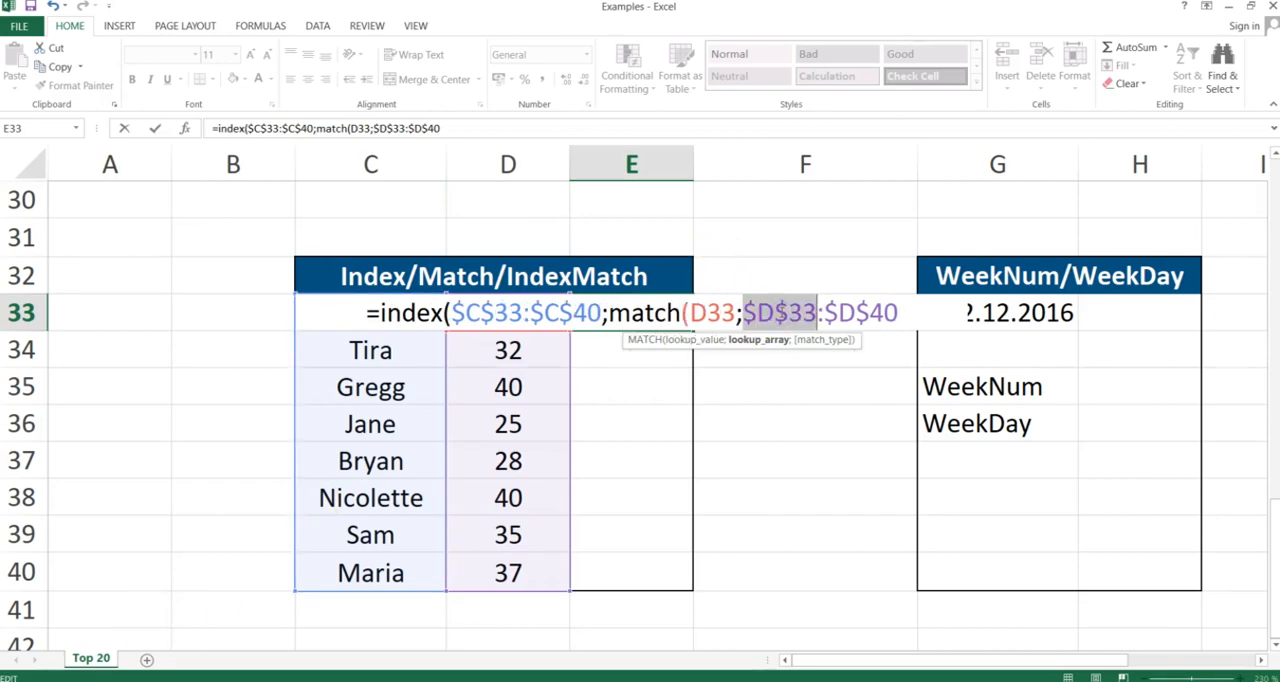
# - Complete the formula with match type 0 and two closing parentheses, then enter it in E33
pyautogui.click(903, 313)
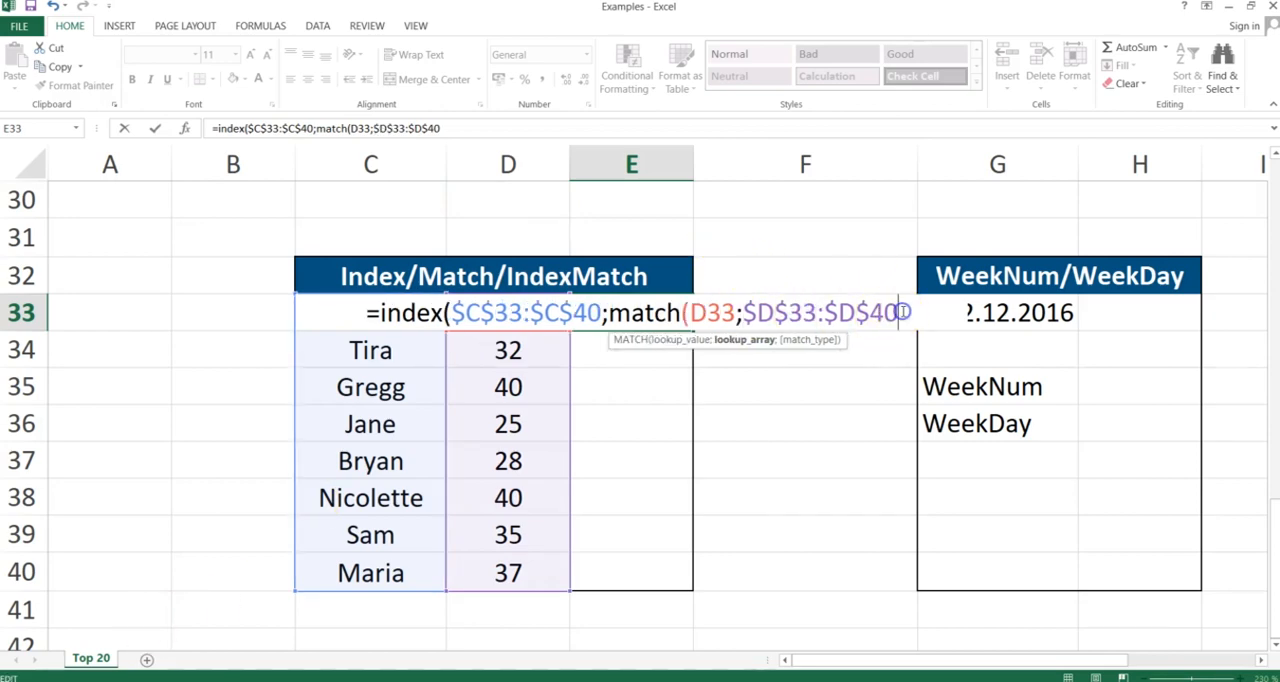
pyautogui.write(';0')
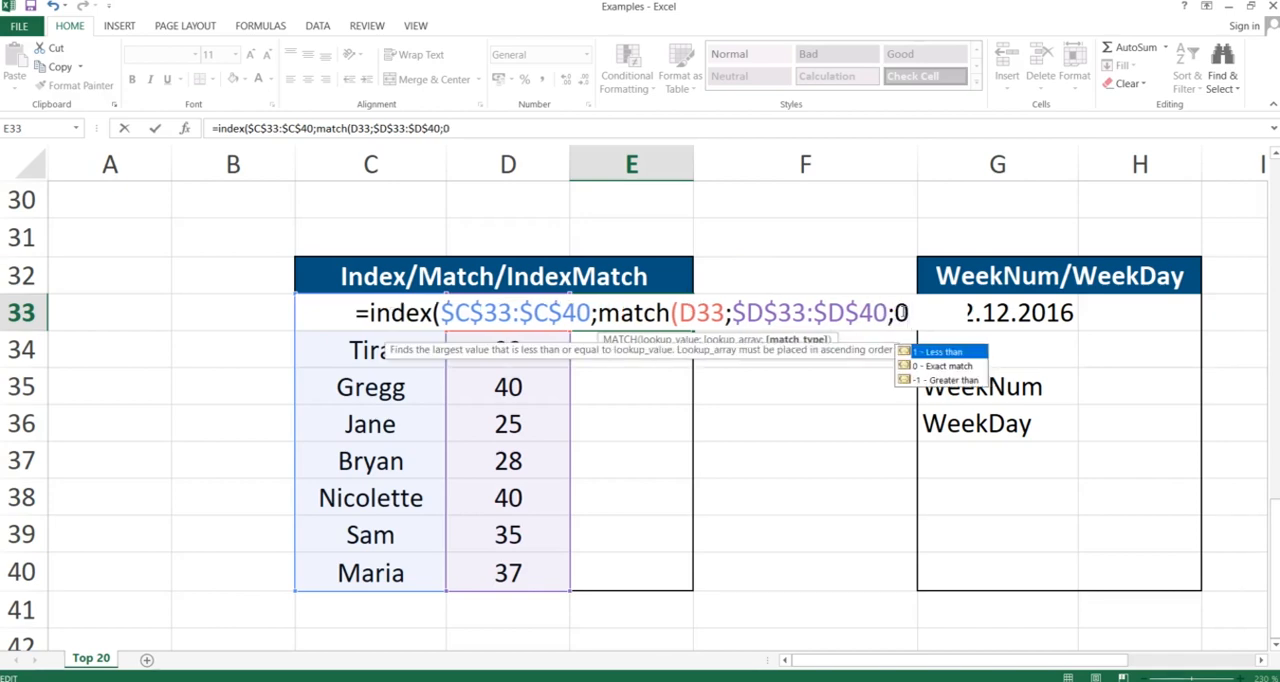
pyautogui.write('))')
pyautogui.press('Return')
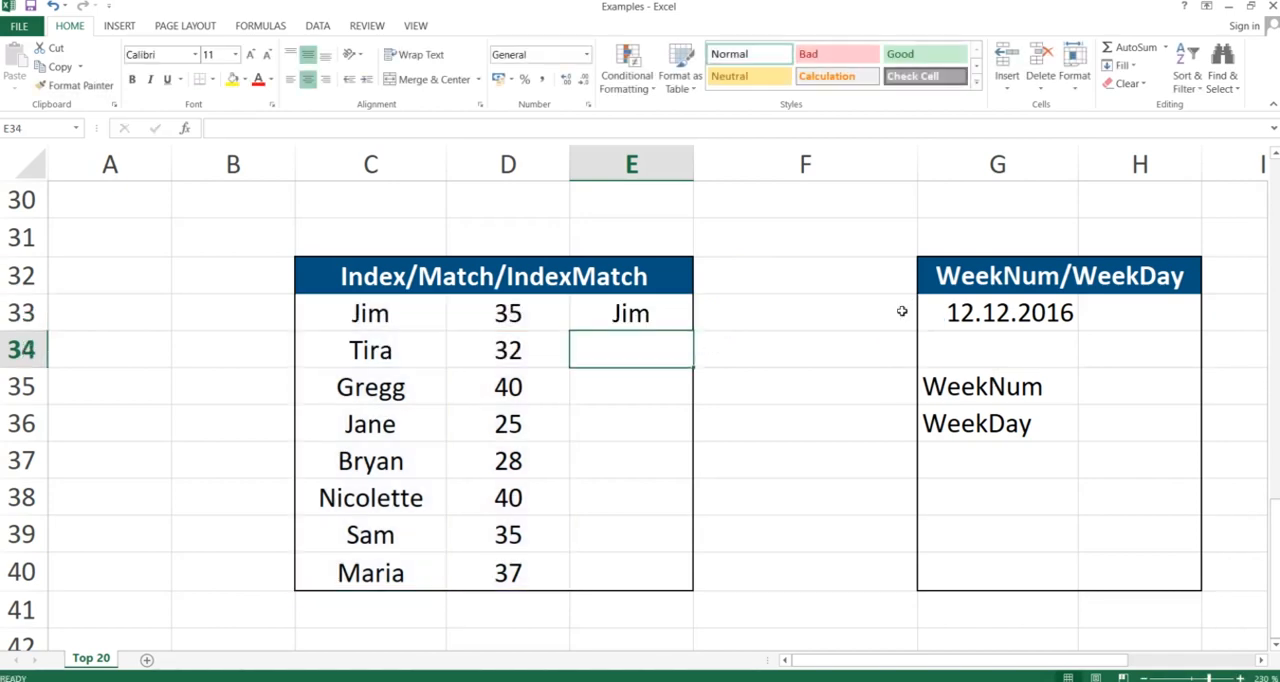
# - Copy the E33 formula and paste only formulas down column E through E40 using Paste Special
pyautogui.press('Up')
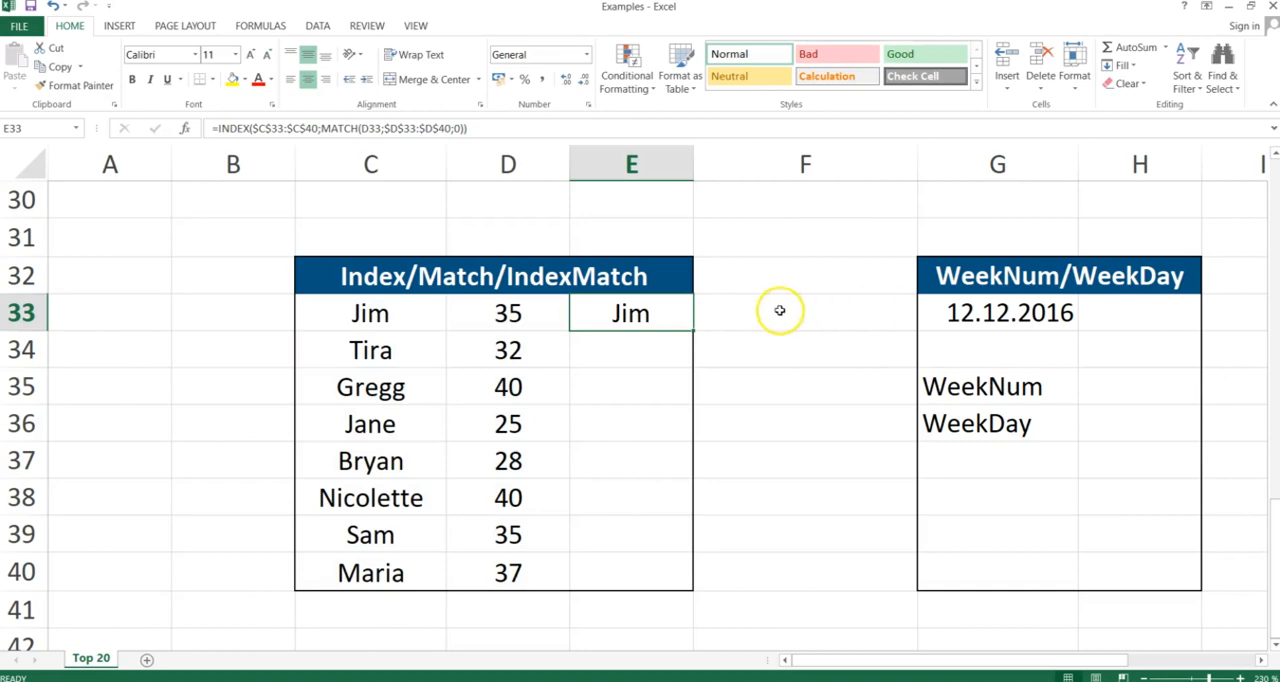
pyautogui.hotkey('ctrl', 'c')
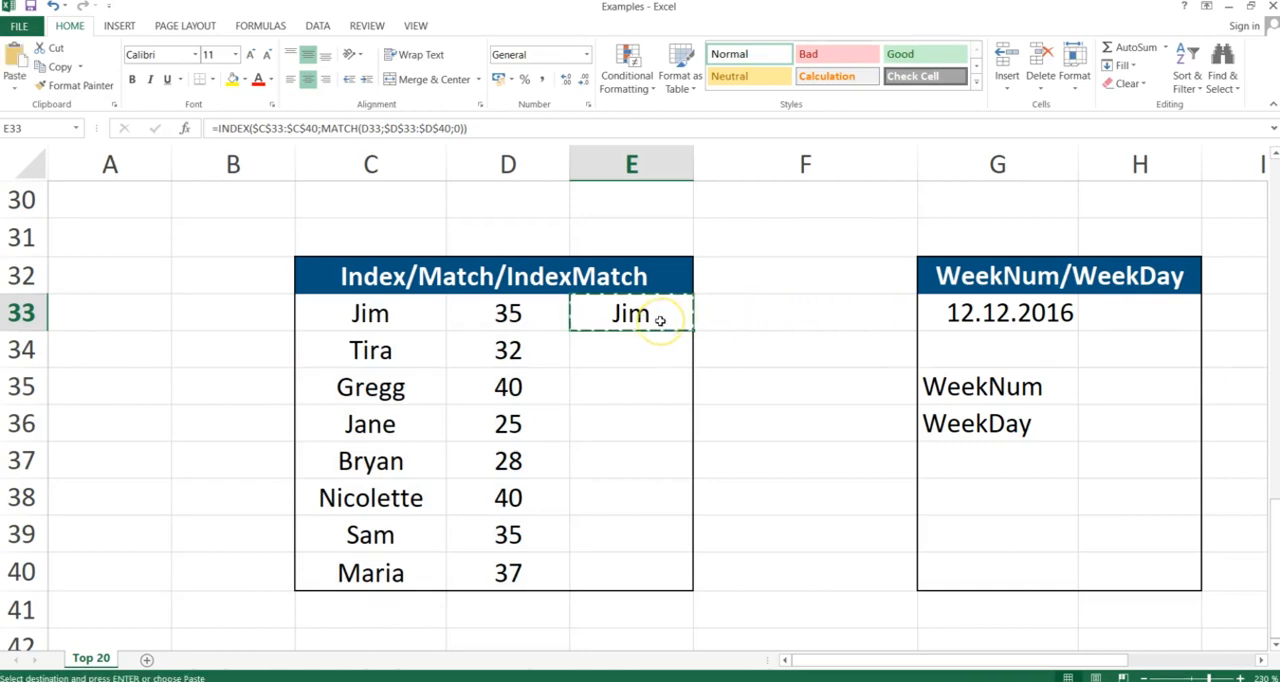
pyautogui.hotkey('shift', 'Down')
pyautogui.hotkey('shift', 'Down')
pyautogui.hotkey('shift', 'Down')
pyautogui.hotkey('shift', 'Down')
pyautogui.hotkey('shift', 'Down')
pyautogui.hotkey('shift', 'Down')
pyautogui.hotkey('shift', 'Down')
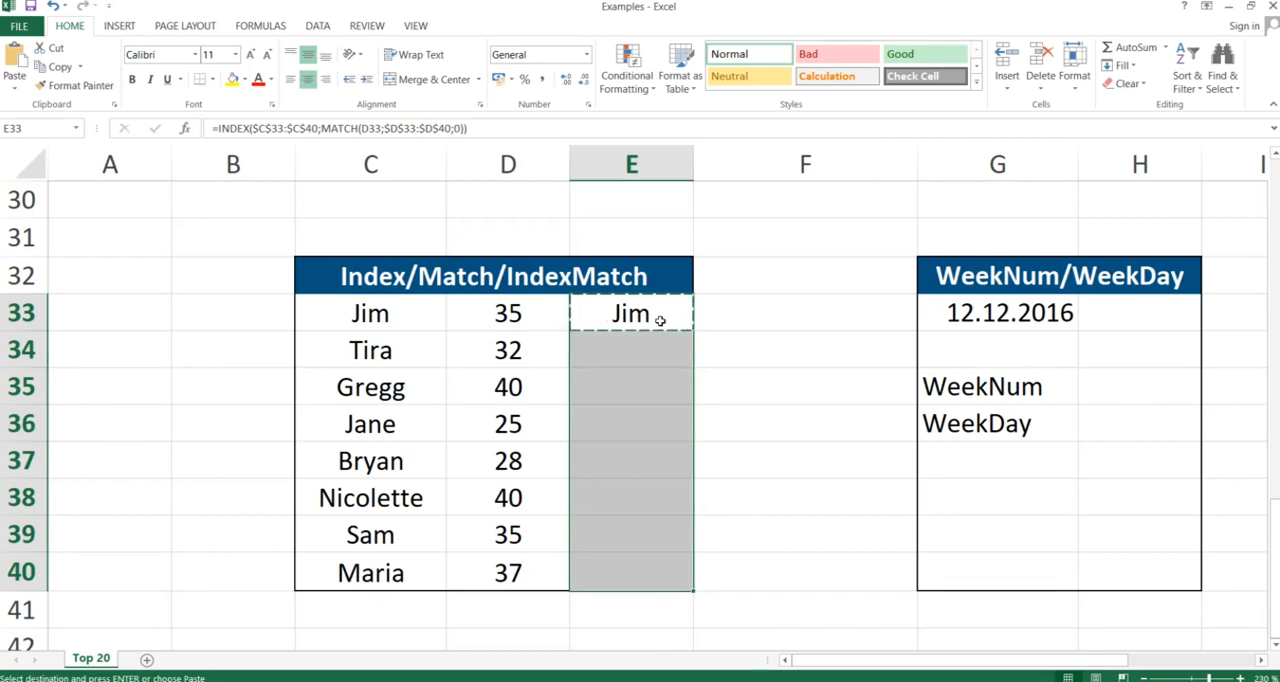
pyautogui.hotkey('ctrl', 'alt', 'v')
pyautogui.press('f')
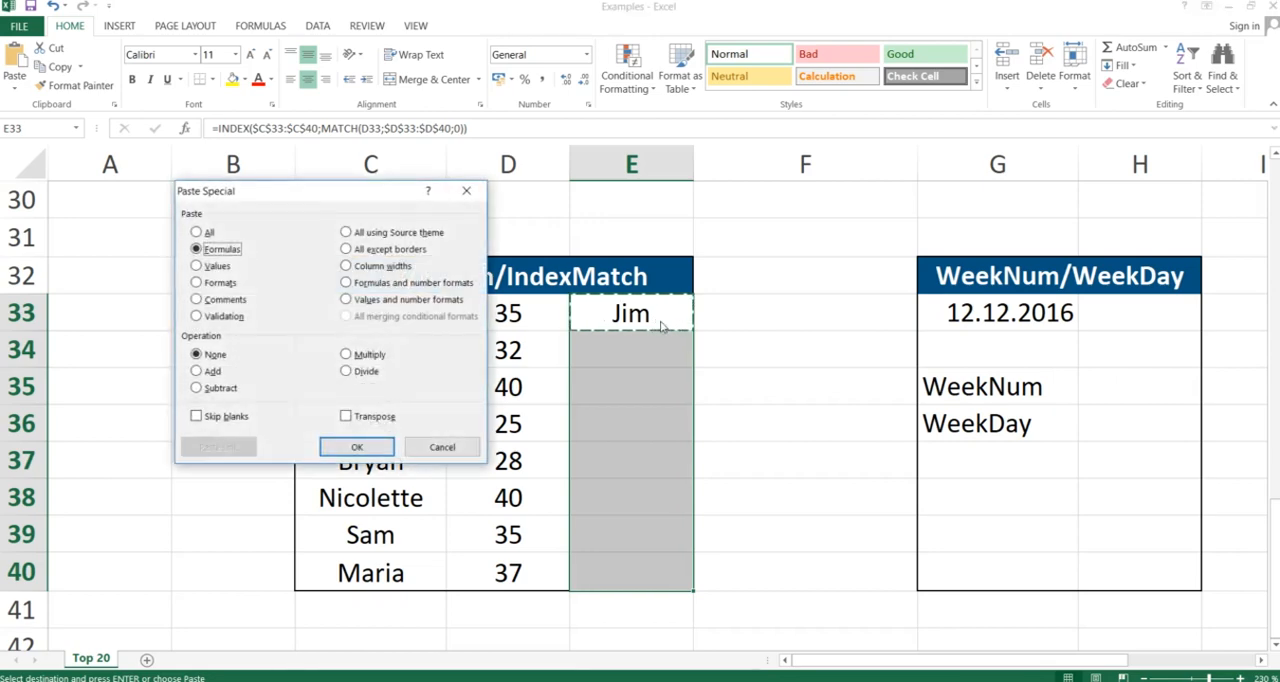
pyautogui.press('Return')
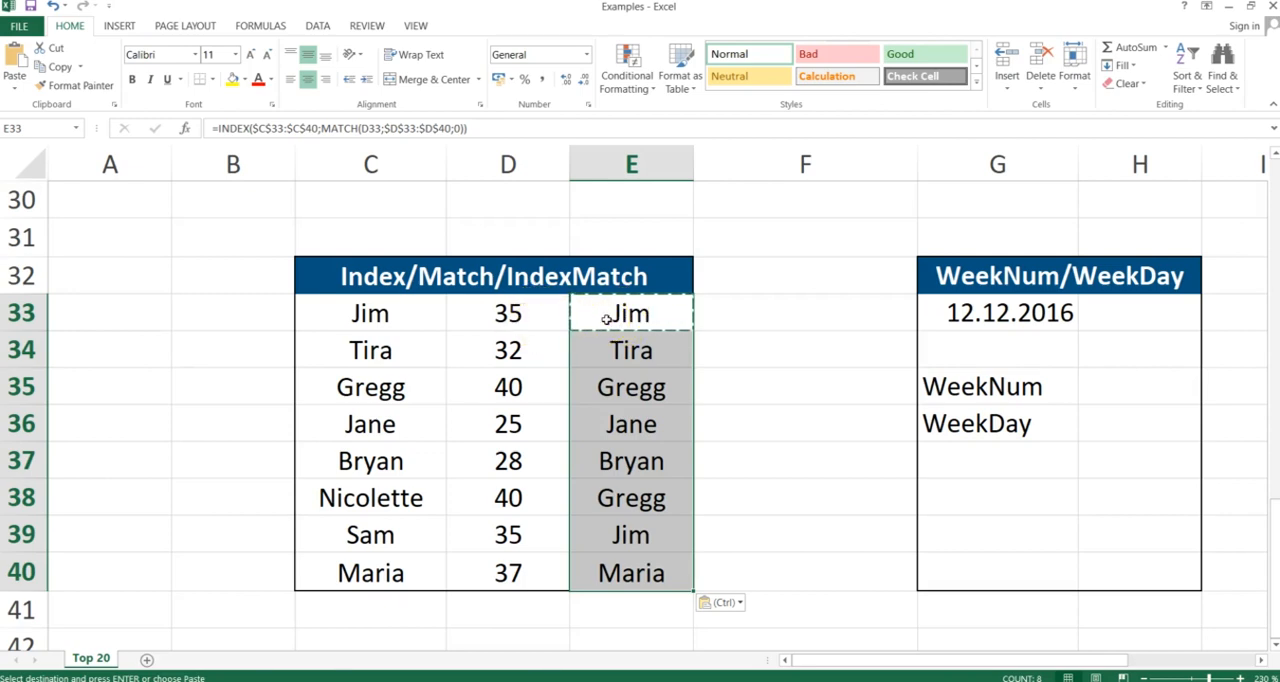
# - Switch to the Top 20 Index & Match presentation slide
pyautogui.hotkey('alt', 'Tab')
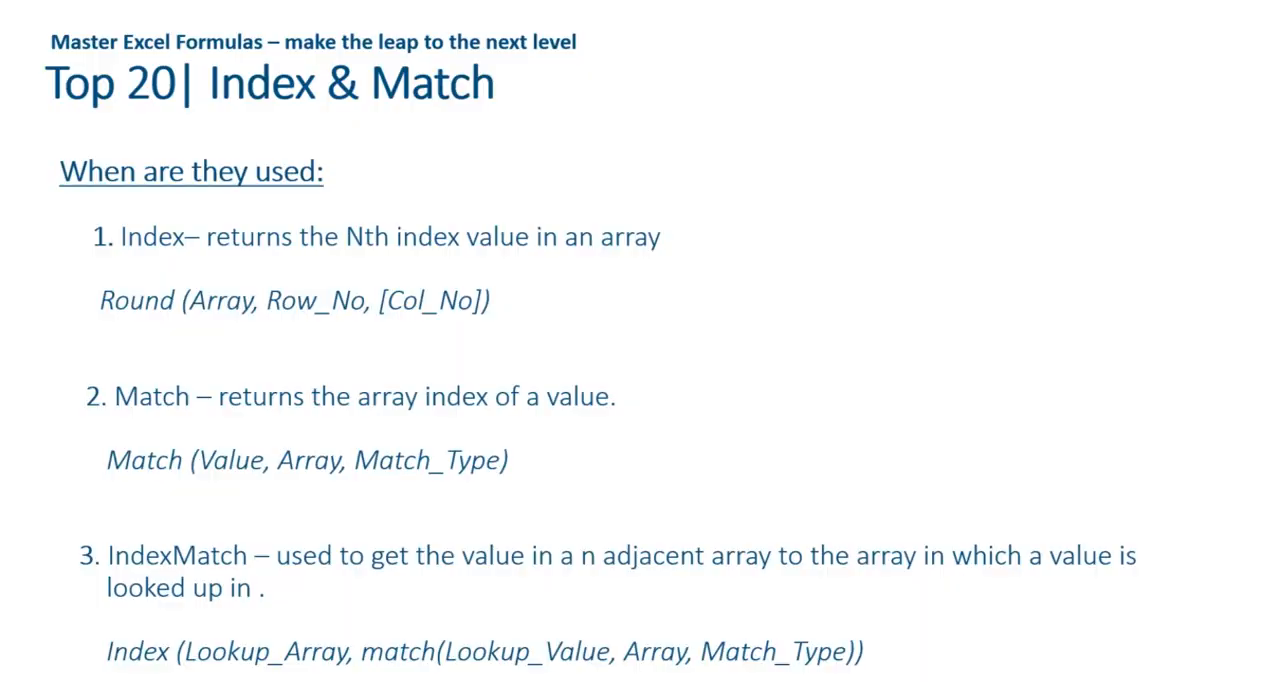